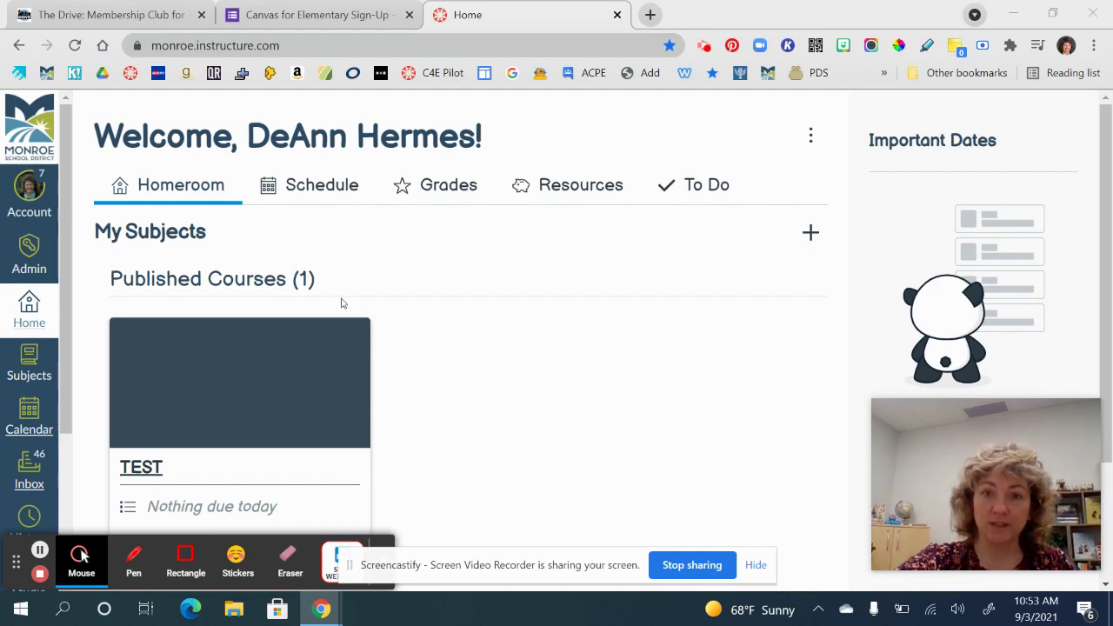
scroll(542, 335, down, 2)
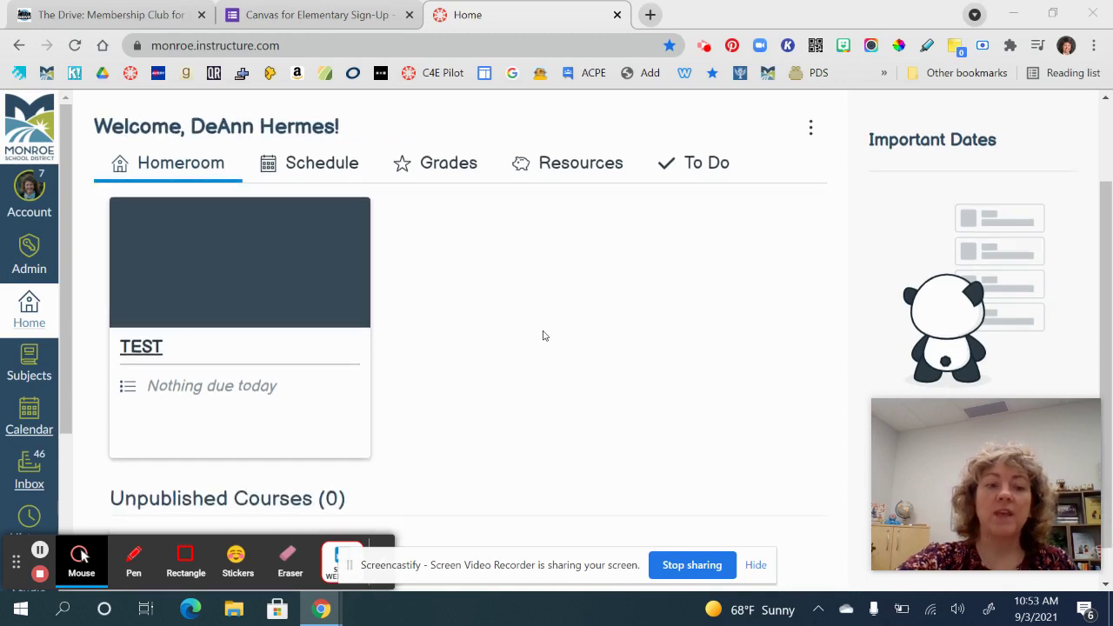
scroll(543, 335, up, 2)
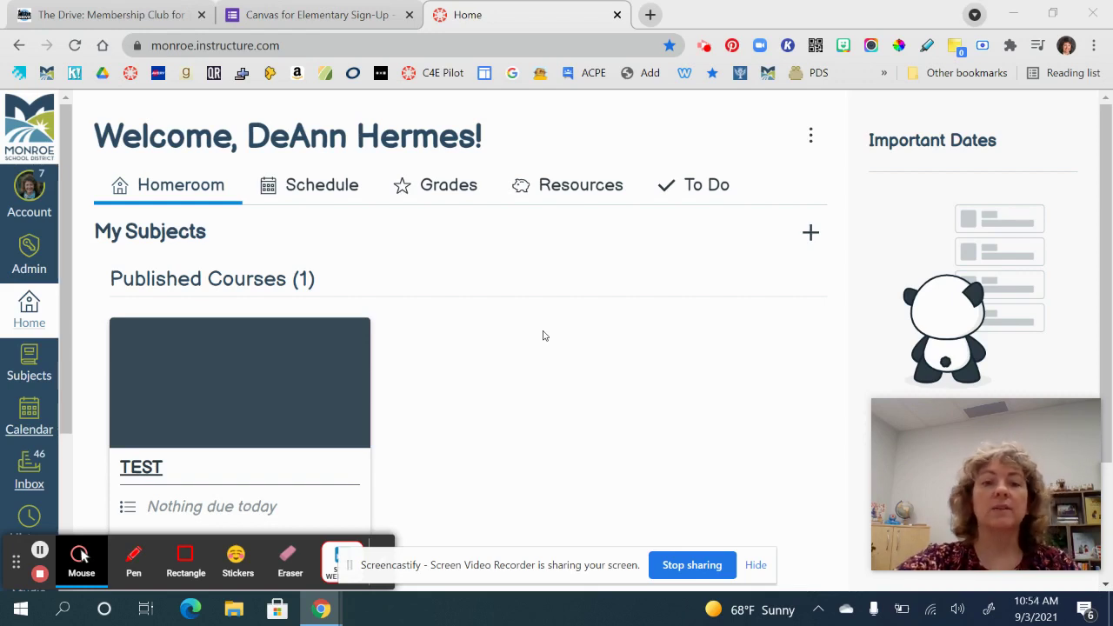
scroll(528, 381, down, 2)
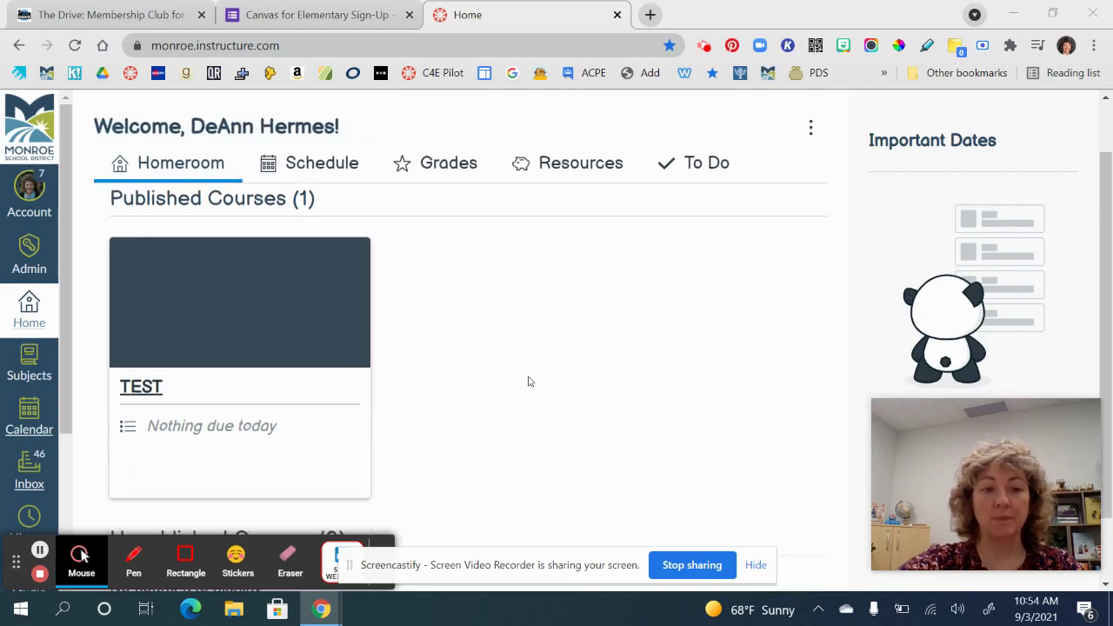
scroll(528, 381, up, 3)
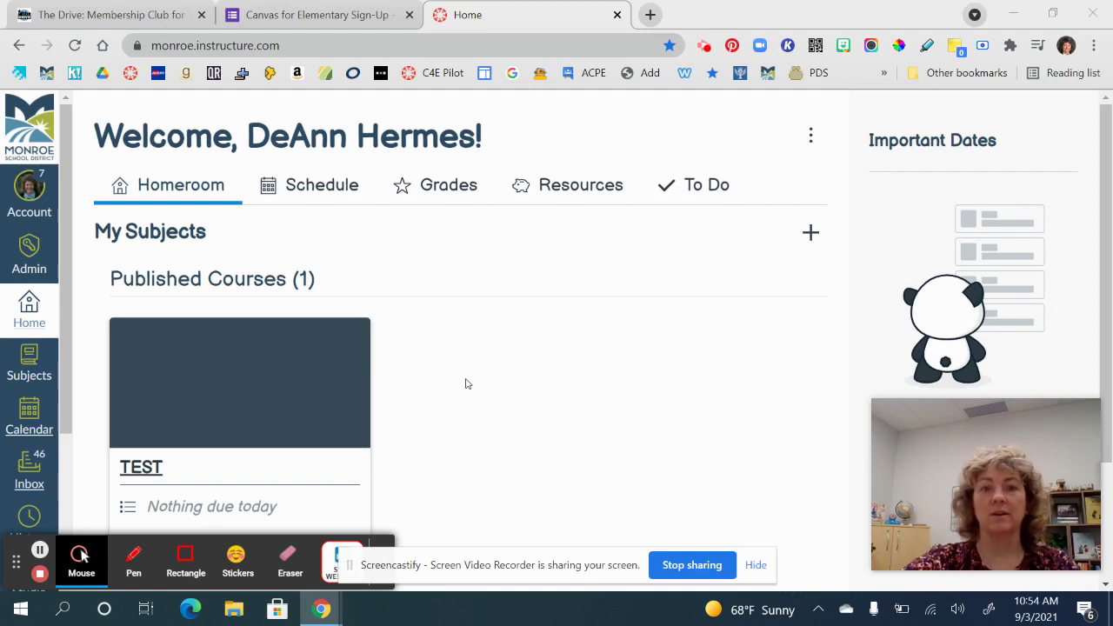
Open the list of all subjects and mark District Technology Professional Development as a favorite.
click(29, 365)
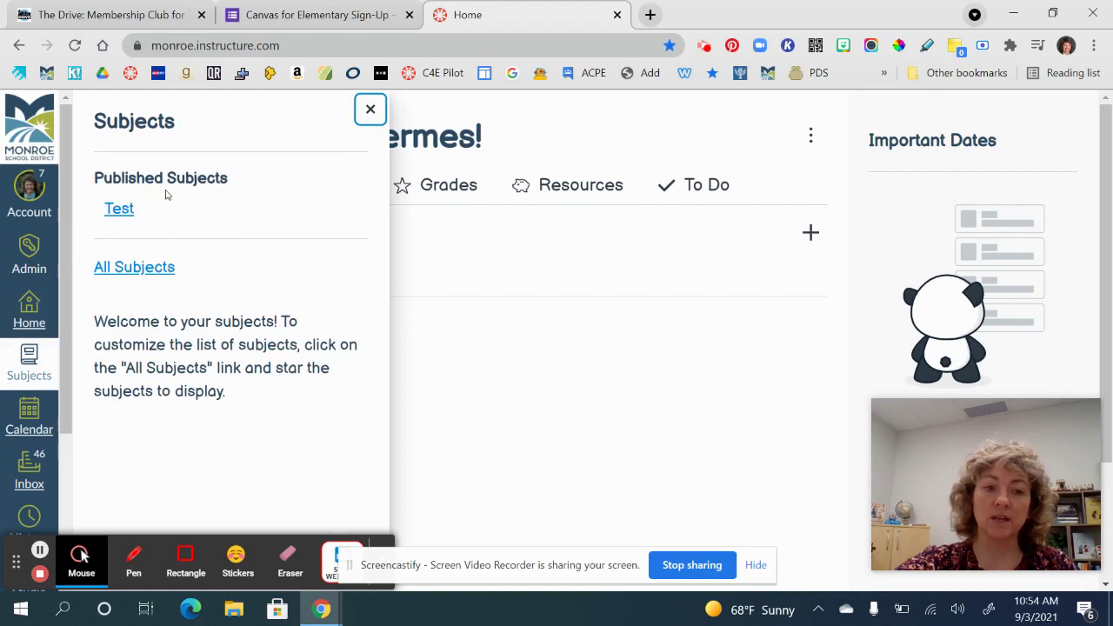
click(139, 271)
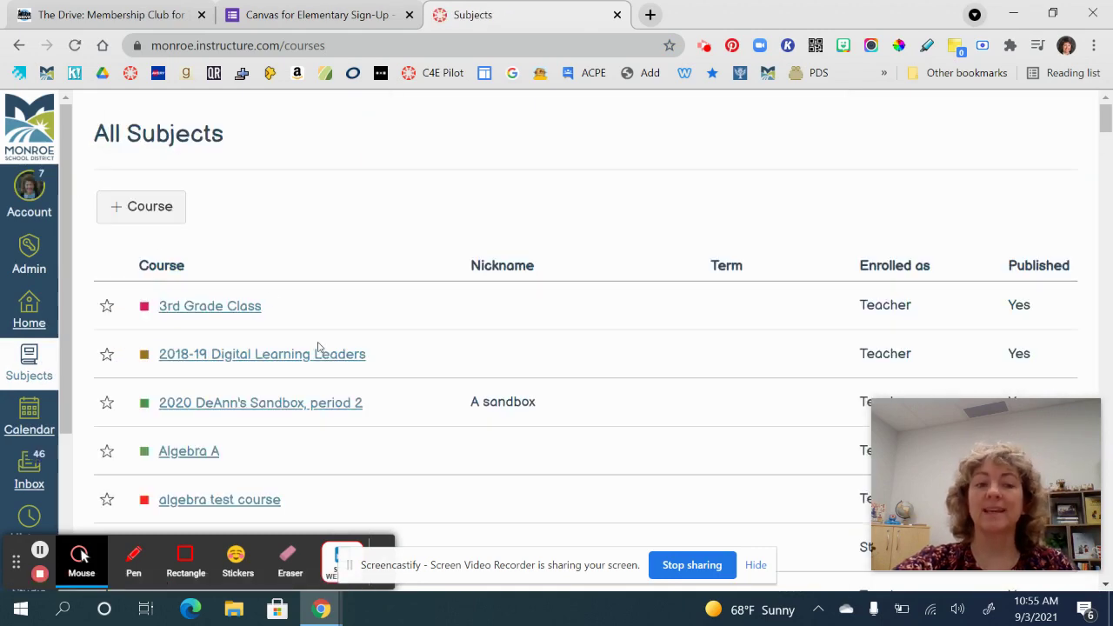
scroll(319, 347, down, 3)
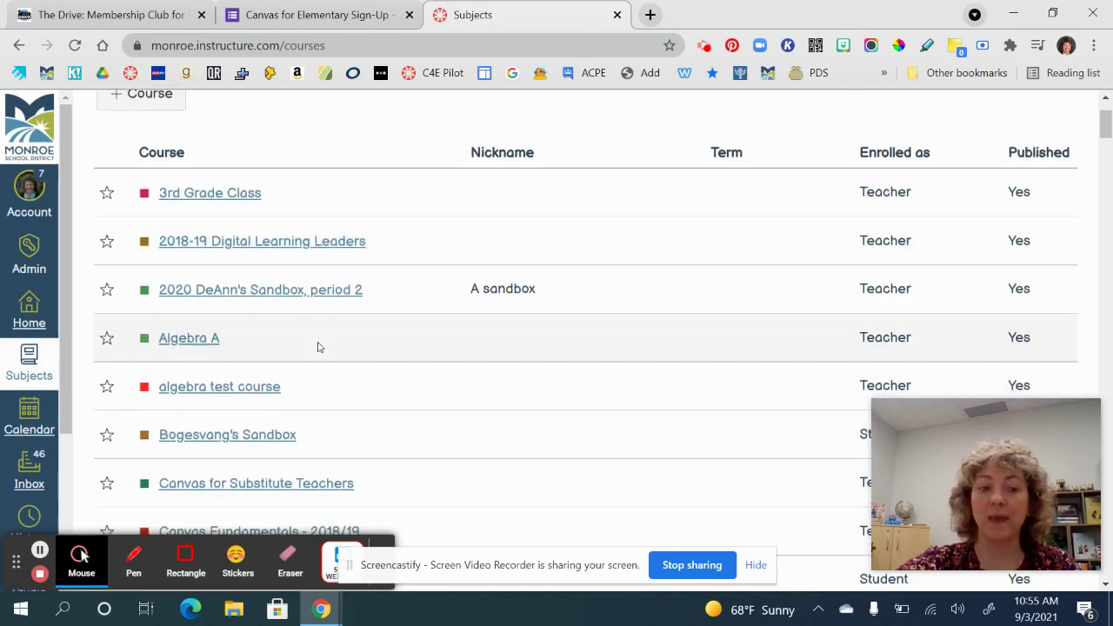
scroll(319, 347, down, 3)
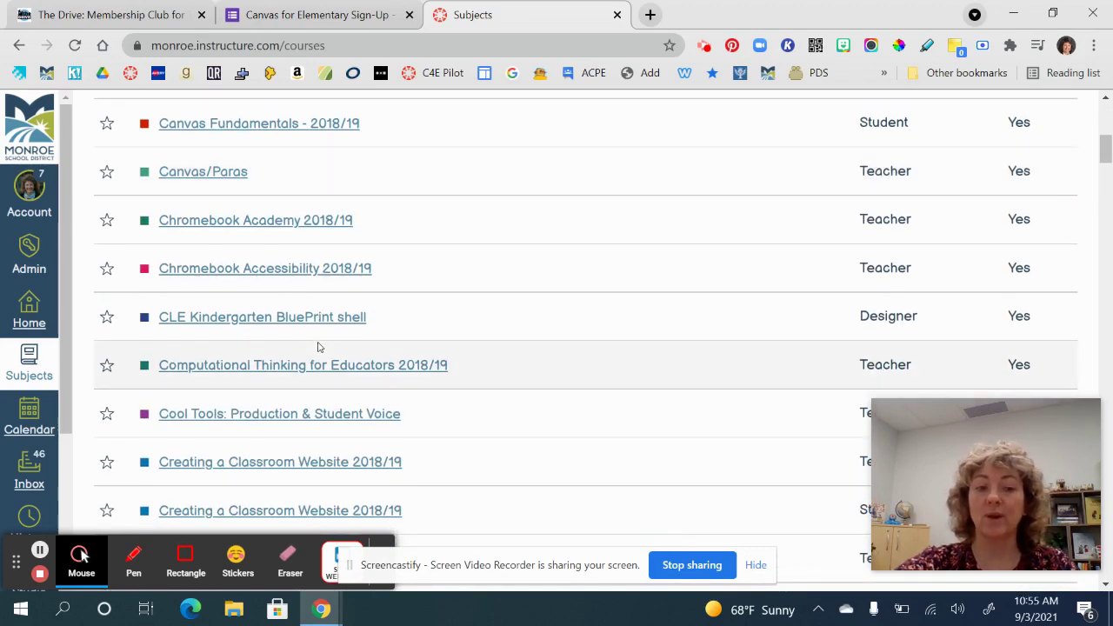
scroll(319, 347, down, 2)
scroll(319, 347, down, 2)
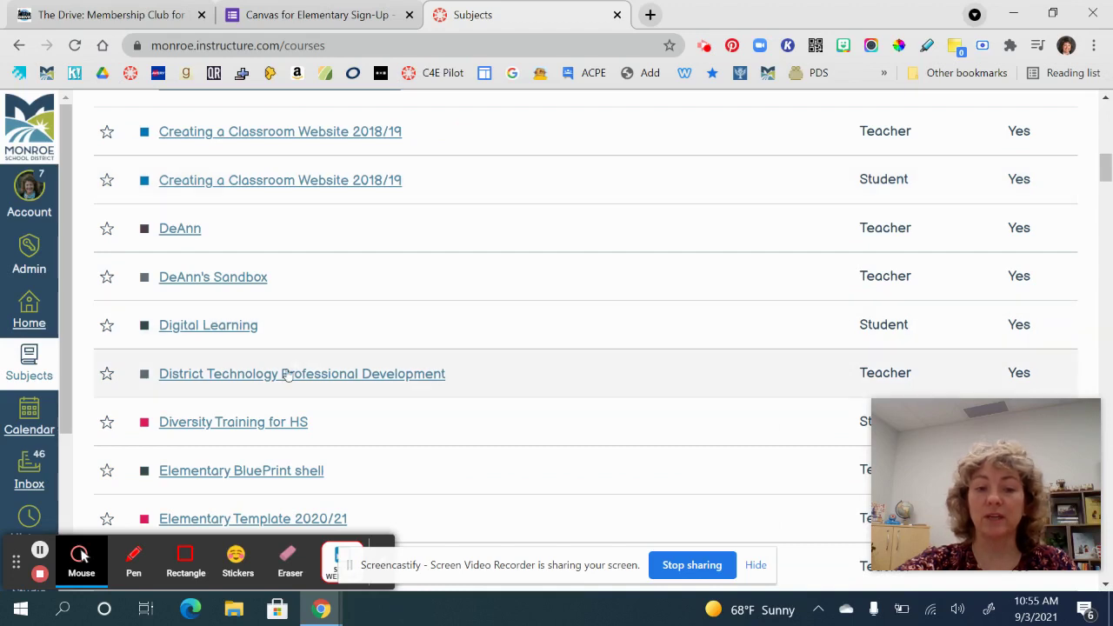
click(106, 374)
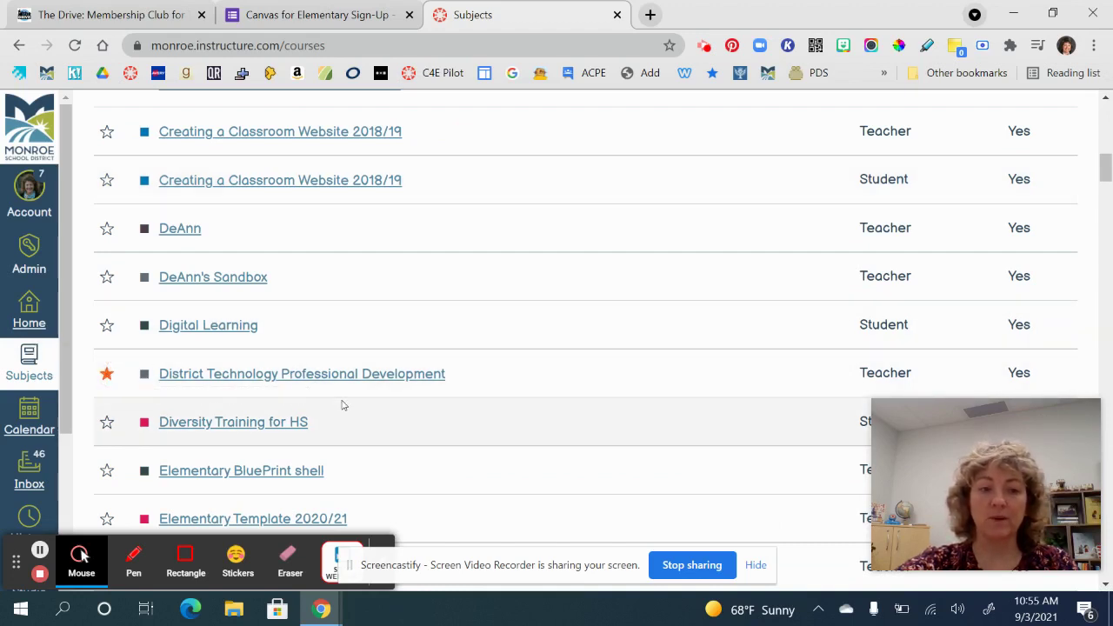
Open the District Technology Professional Development course from the home dashboard and look through its front page.
click(21, 327)
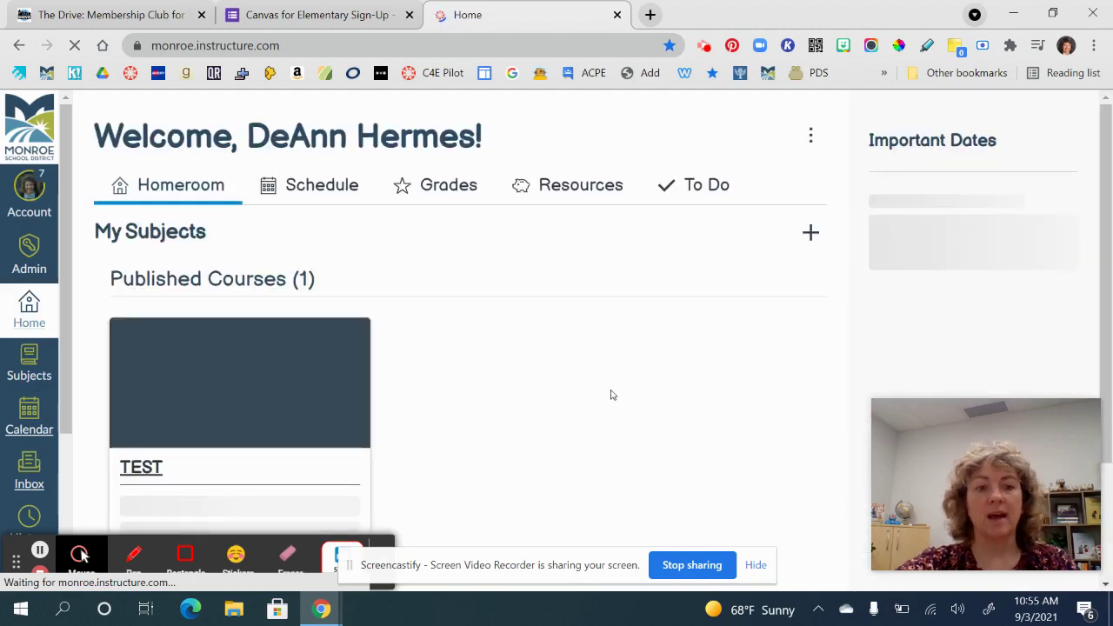
scroll(612, 395, down, 2)
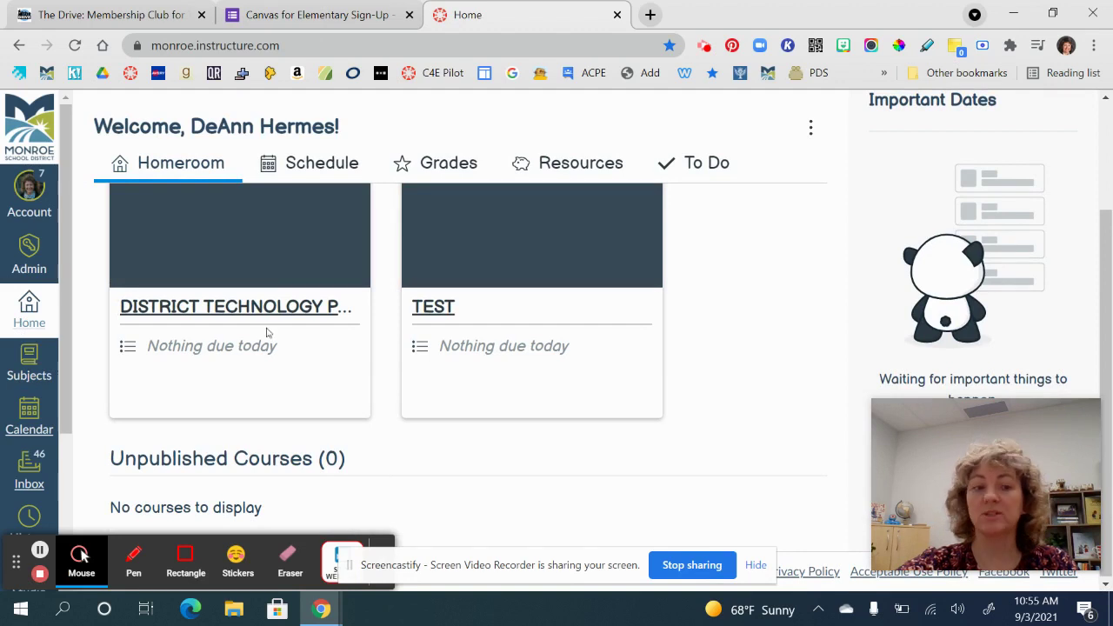
scroll(269, 367, up, 2)
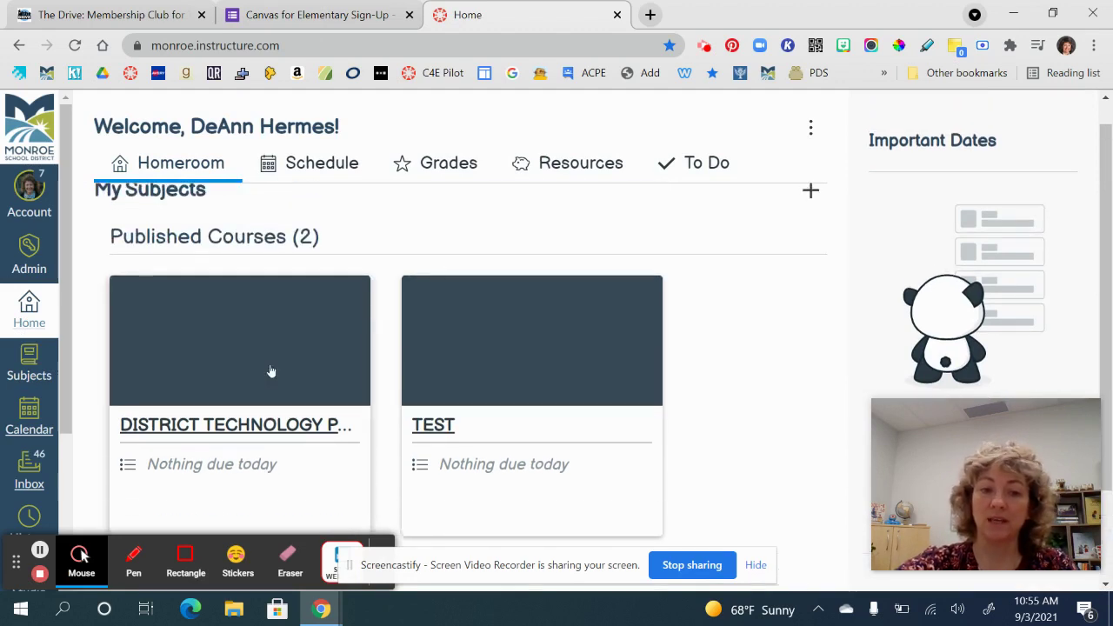
scroll(271, 372, down, 1)
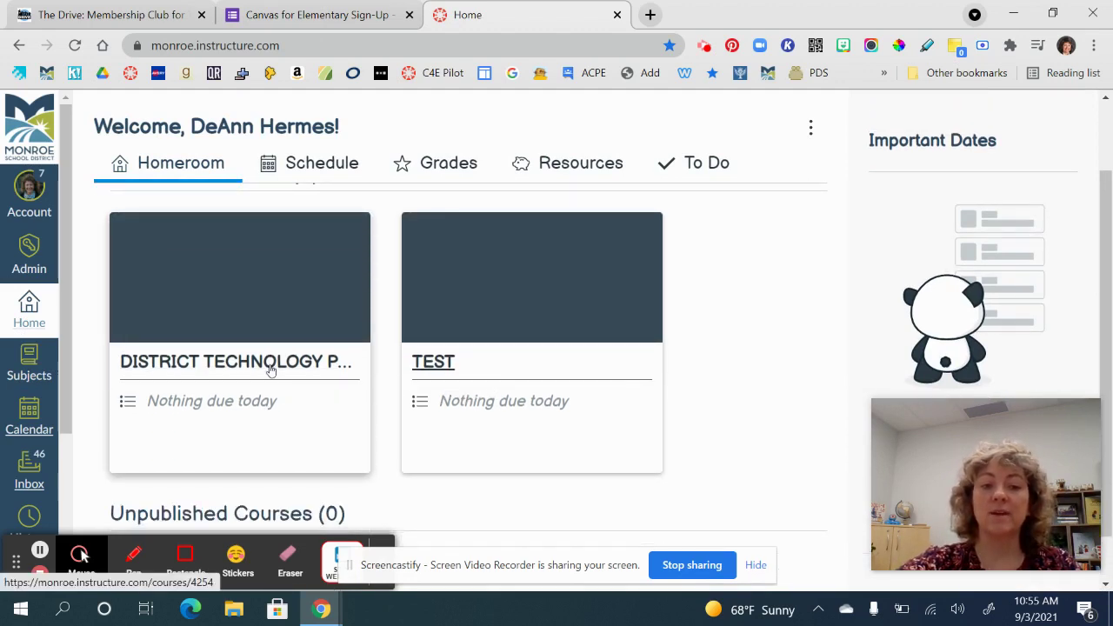
click(270, 370)
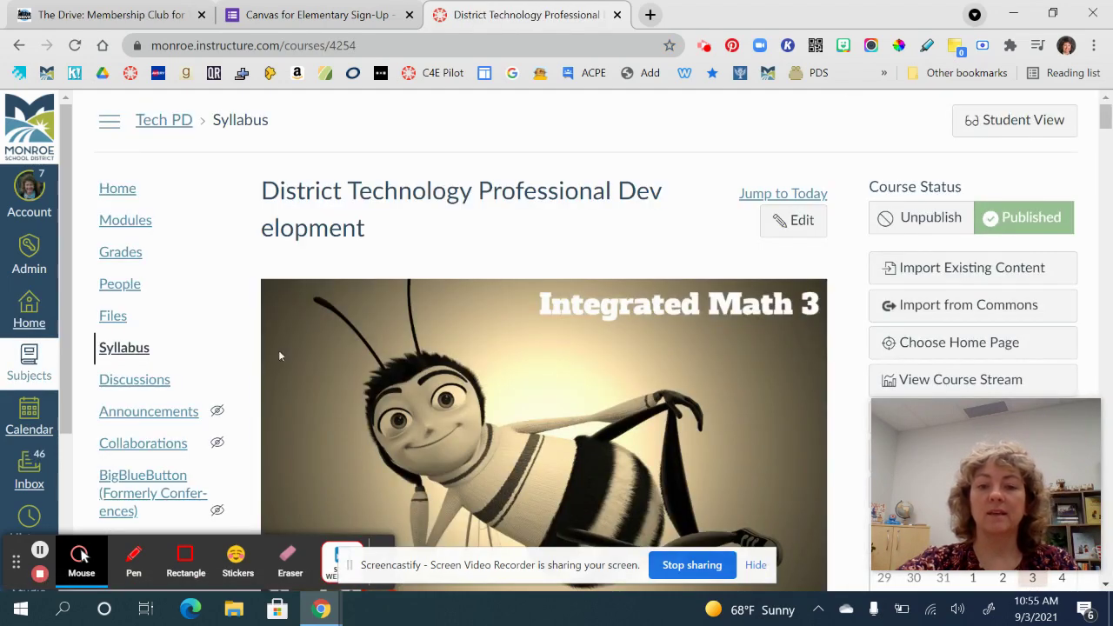
scroll(591, 366, down, 2)
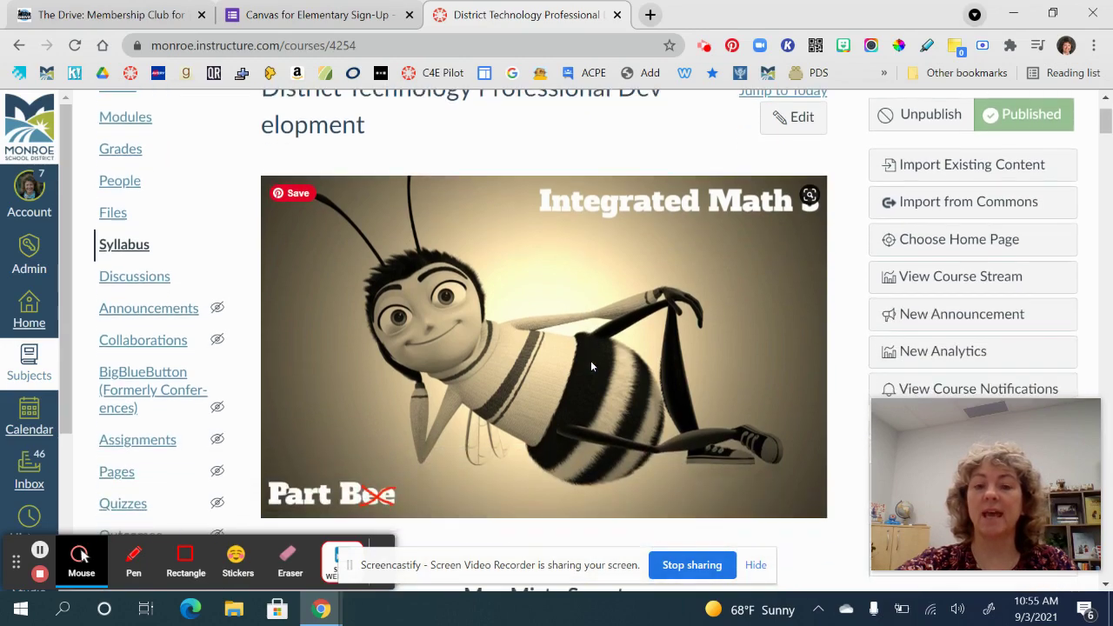
scroll(591, 366, down, 2)
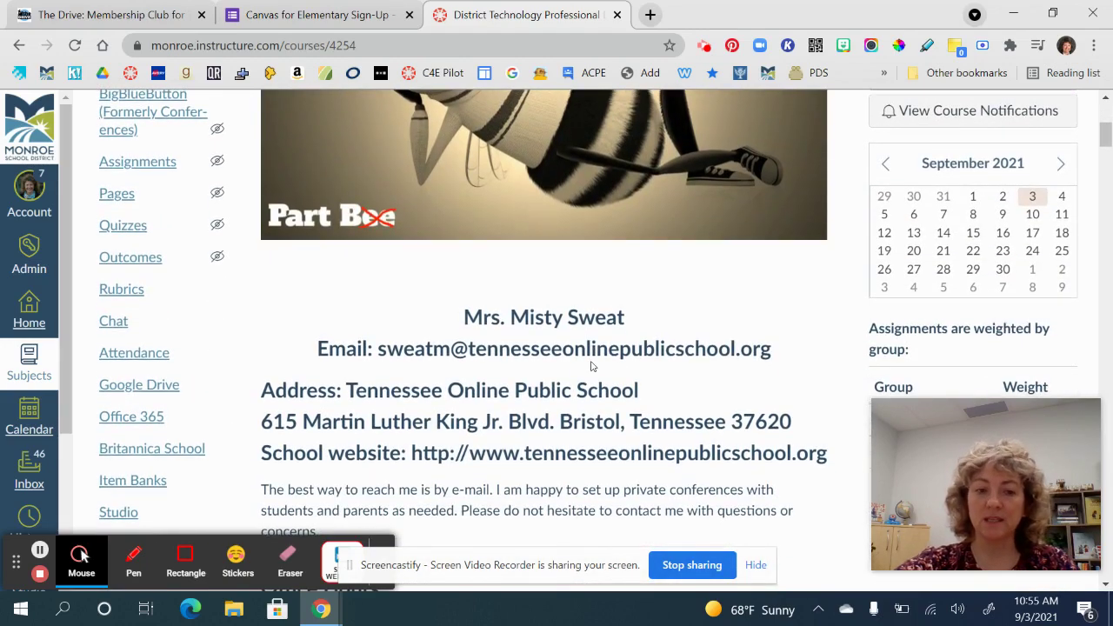
scroll(591, 366, up, 3)
scroll(590, 366, up, 1)
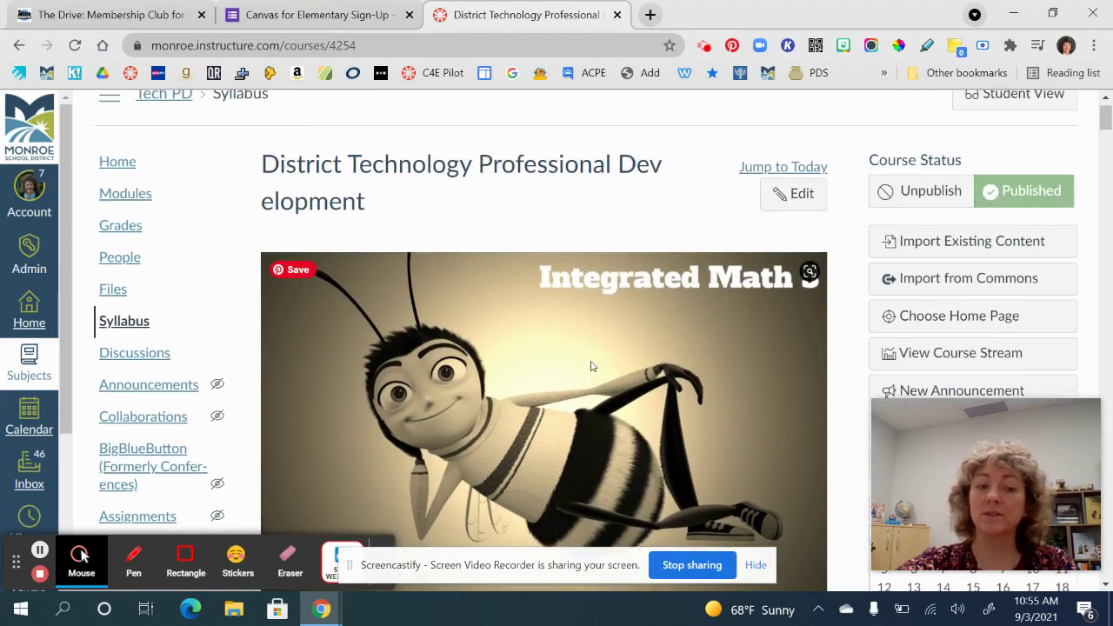
scroll(590, 367, up, 1)
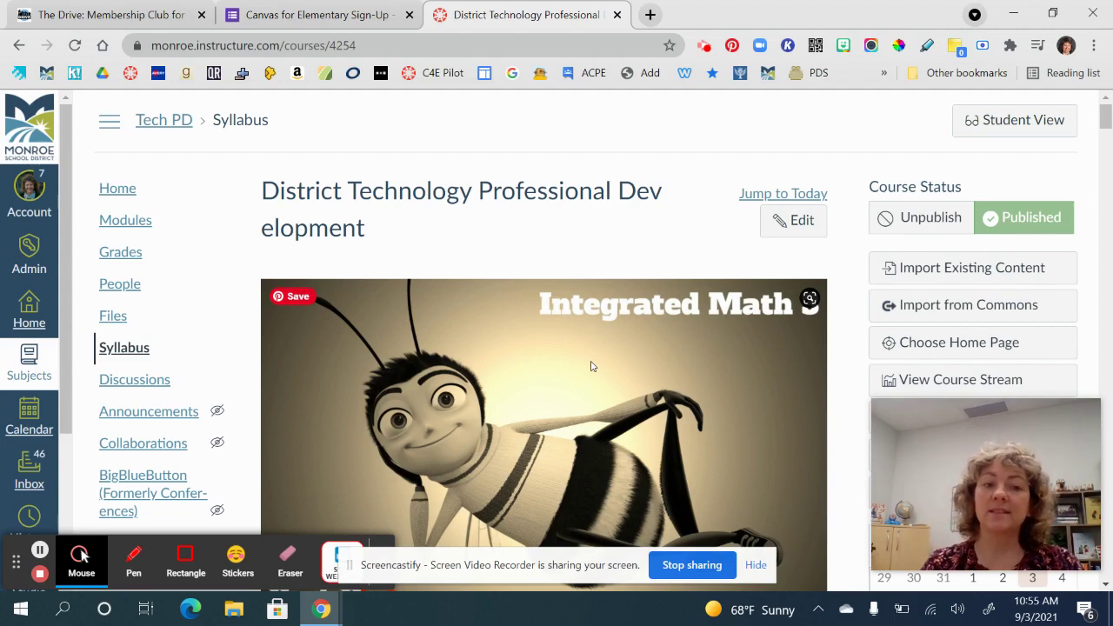
View the Test subject's home page from the dashboard and return to the dashboard.
click(32, 309)
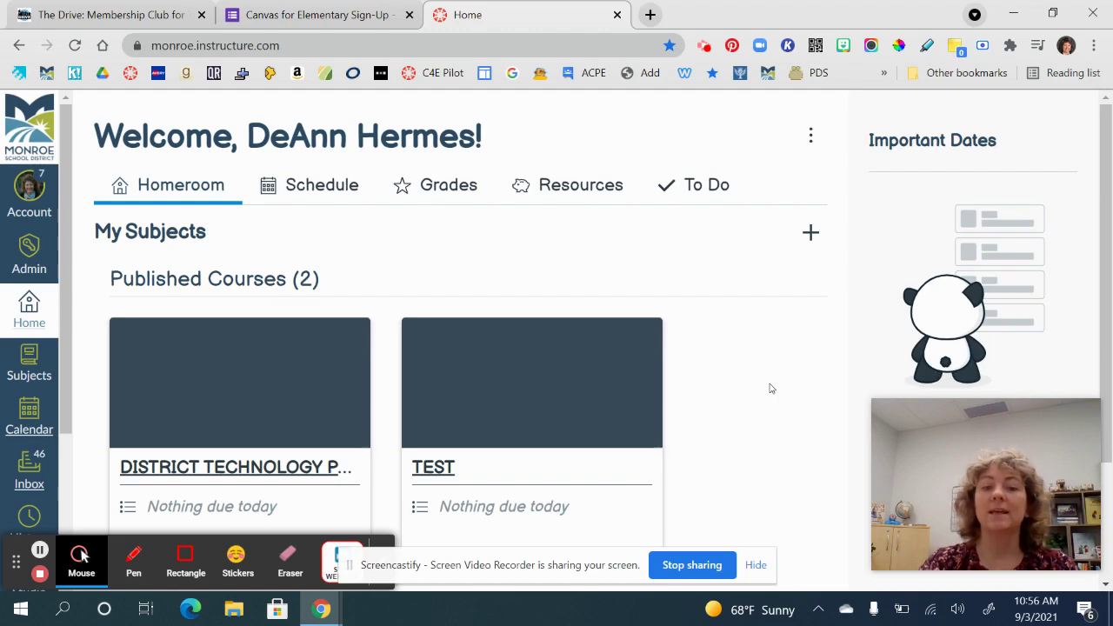
click(433, 474)
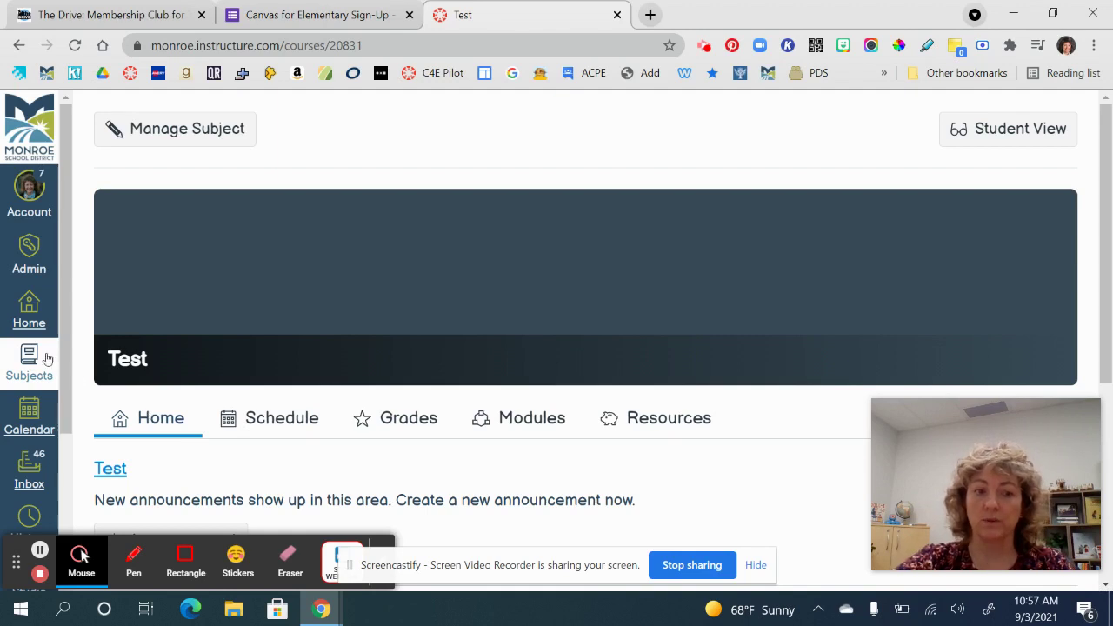
click(30, 315)
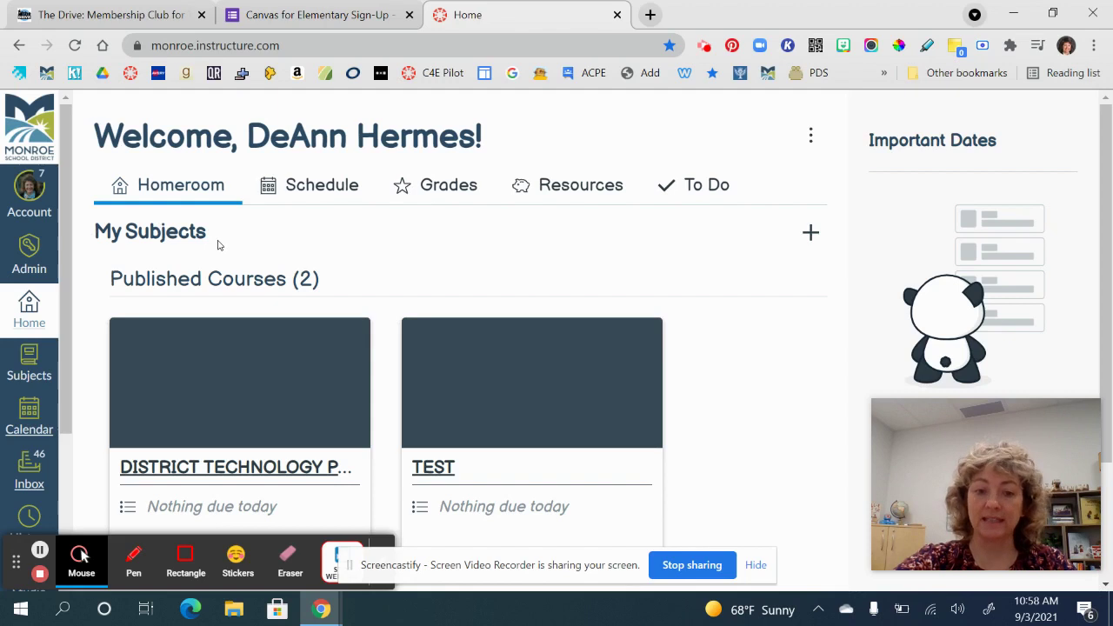
Open the Test subject from the homeroom dashboard and go to its management settings.
scroll(753, 417, down, 1)
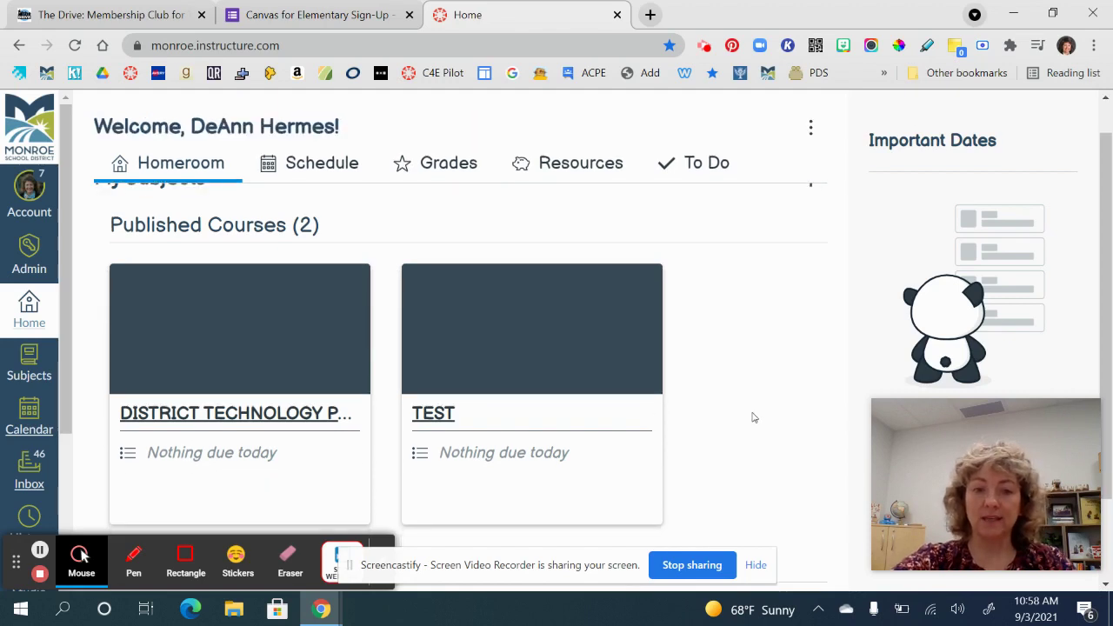
scroll(754, 418, down, 1)
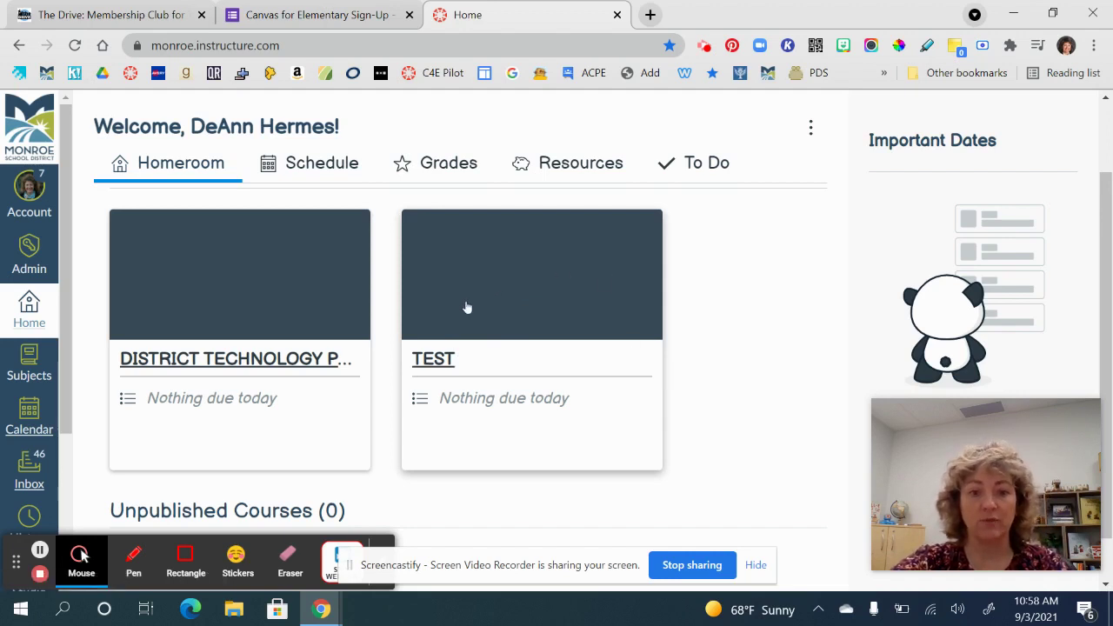
click(433, 369)
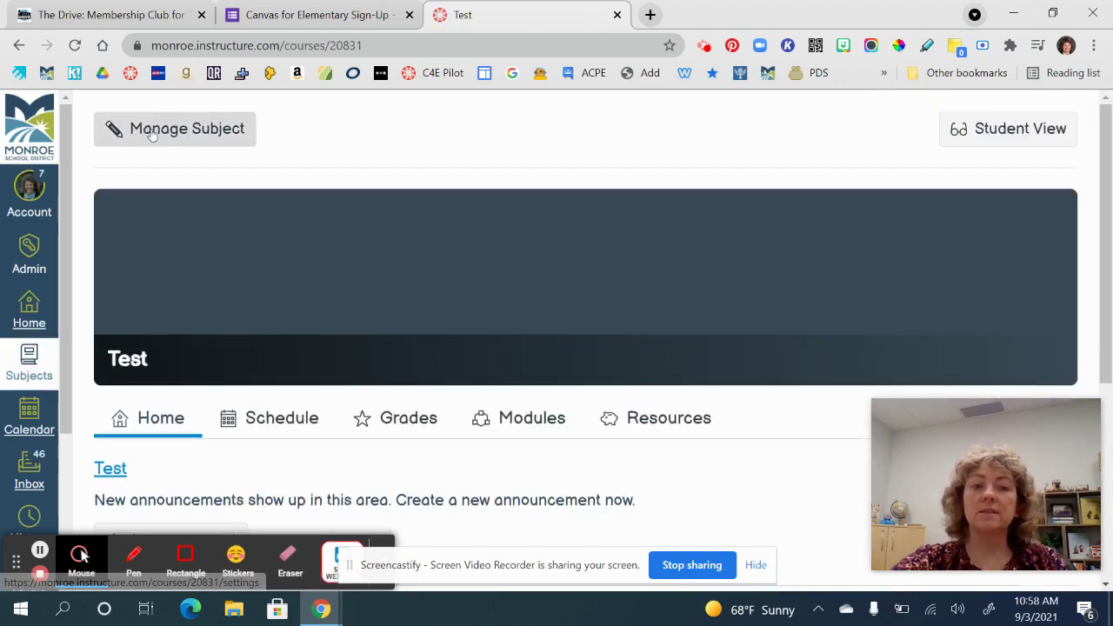
click(213, 130)
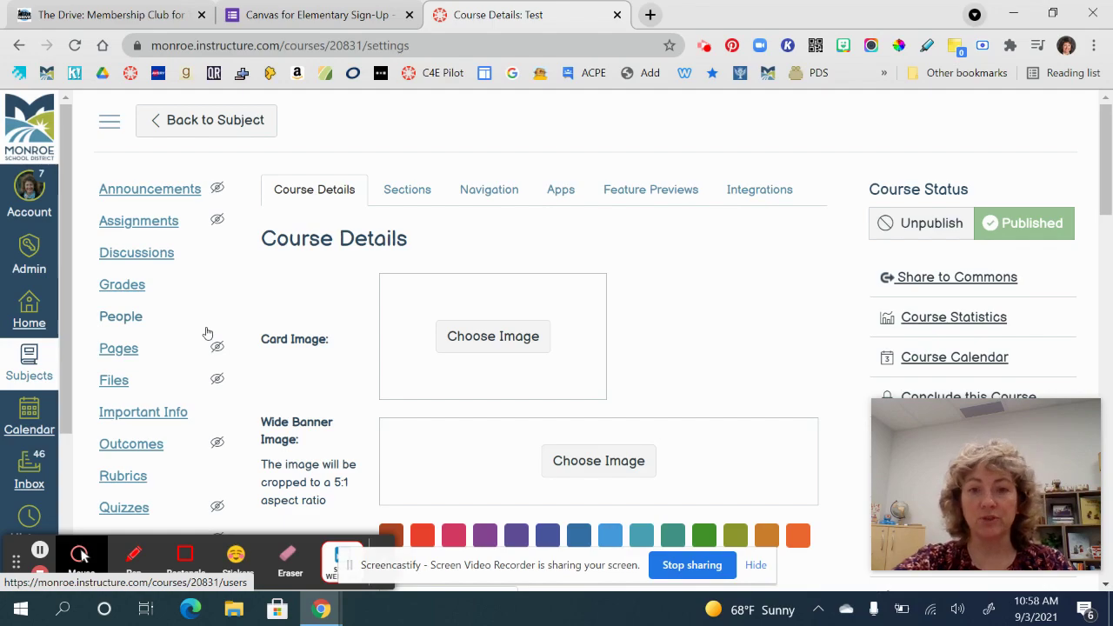
Enable the Test subject as a homeroom course and save the updated course details.
scroll(198, 379, down, 1)
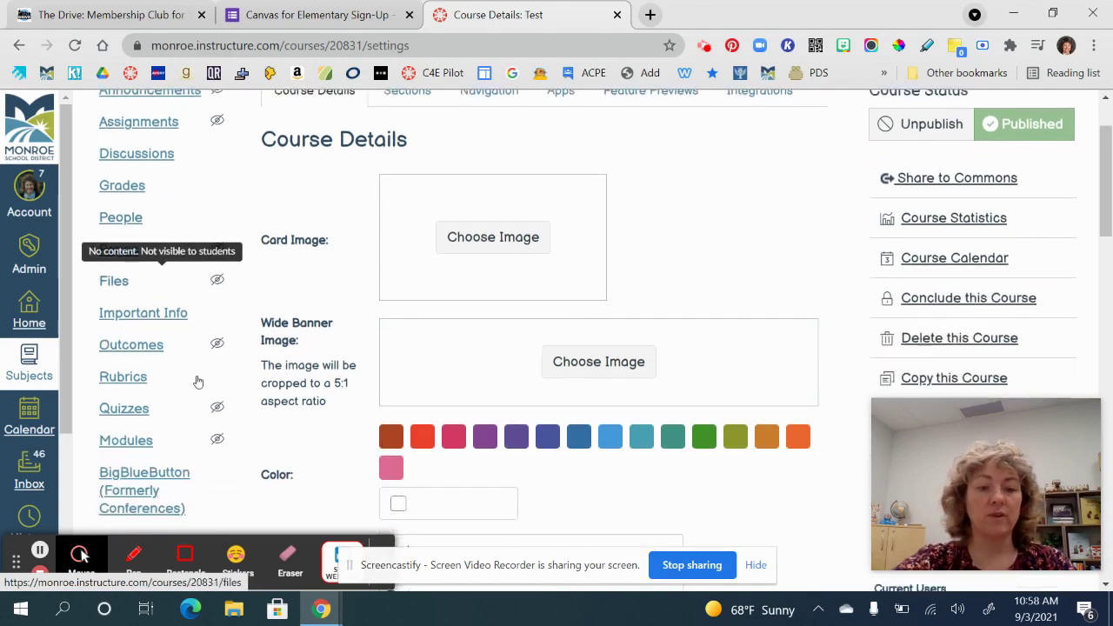
scroll(199, 381, down, 10)
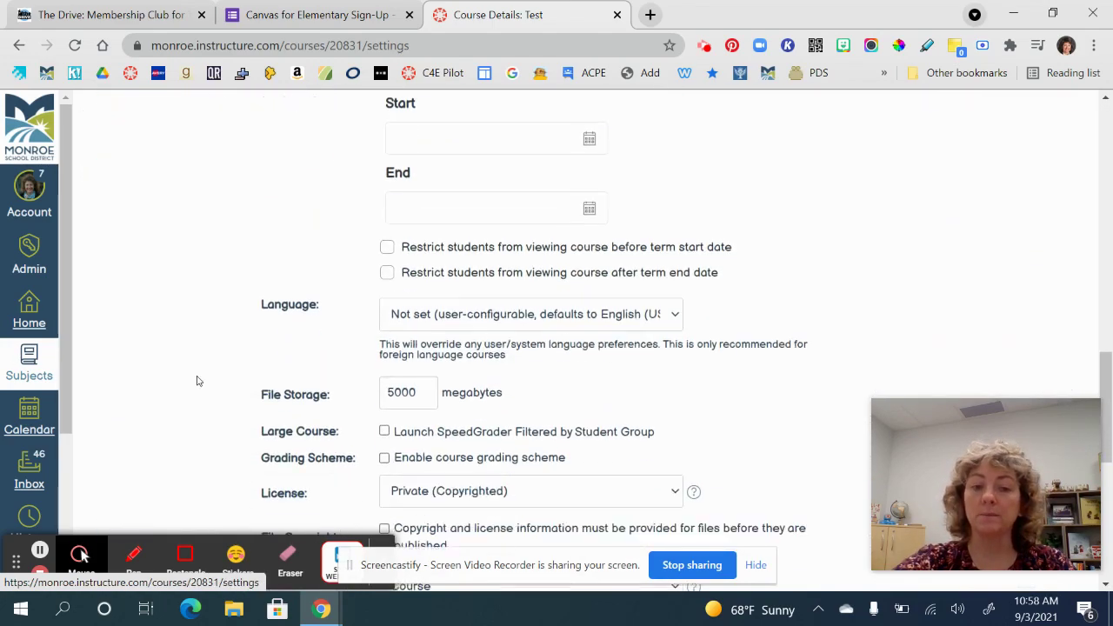
scroll(197, 381, down, 6)
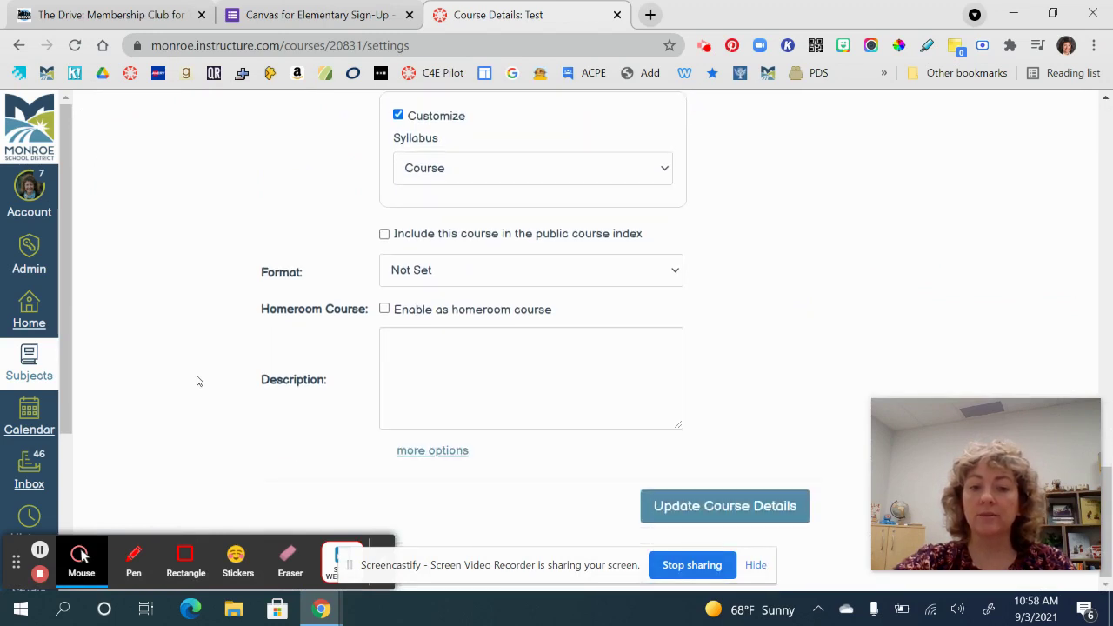
click(386, 310)
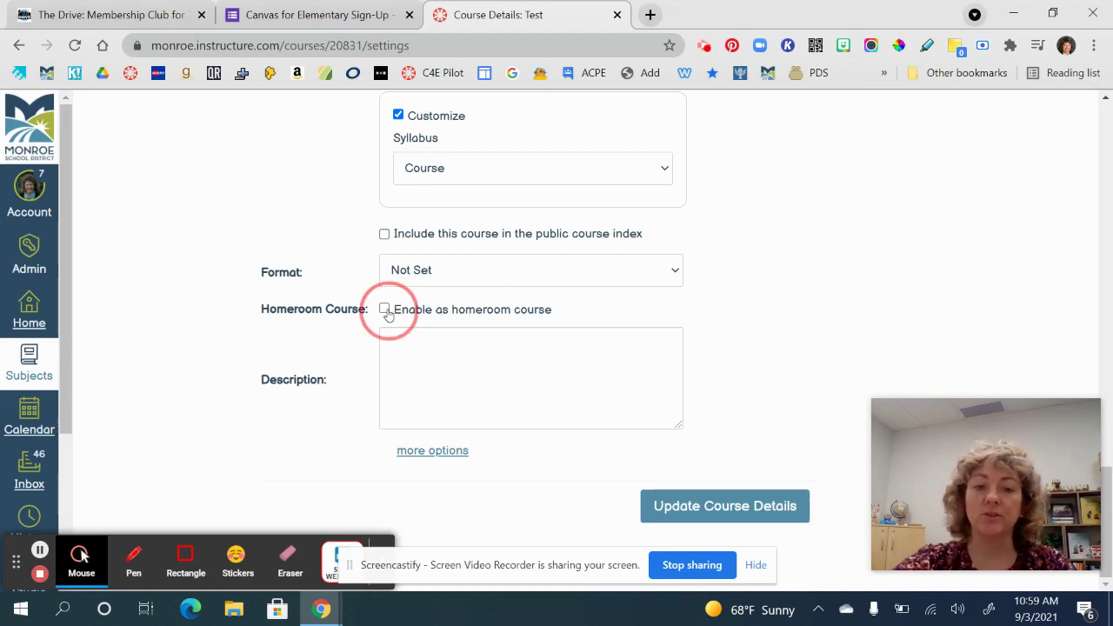
click(775, 508)
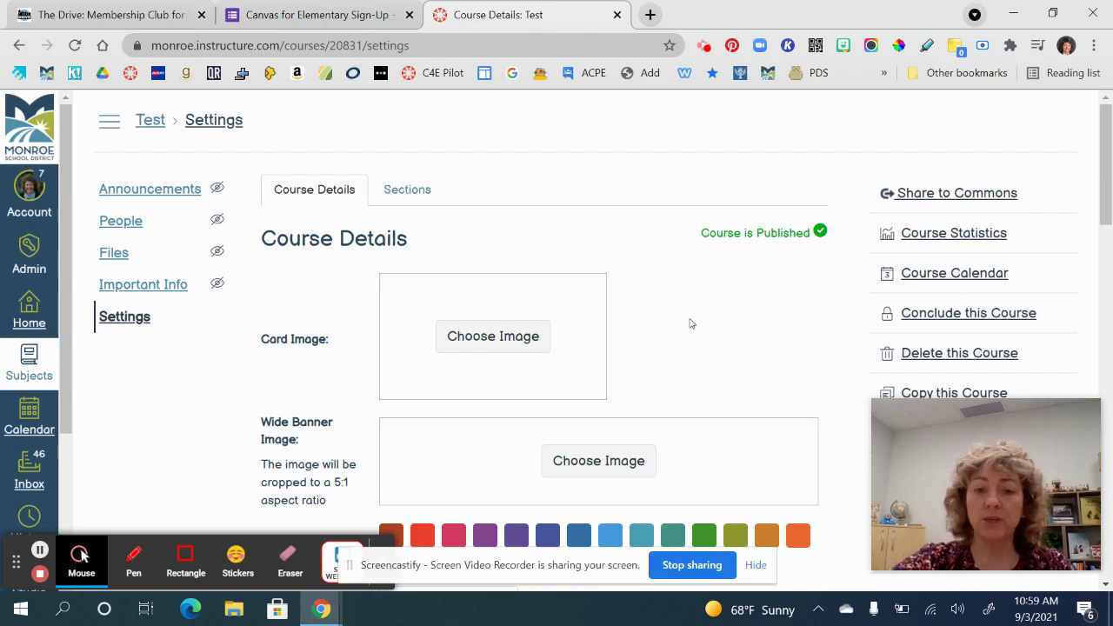
Review the image, color, name and course code settings in the Test homeroom's course details.
scroll(694, 324, down, 1)
scroll(693, 324, down, 1)
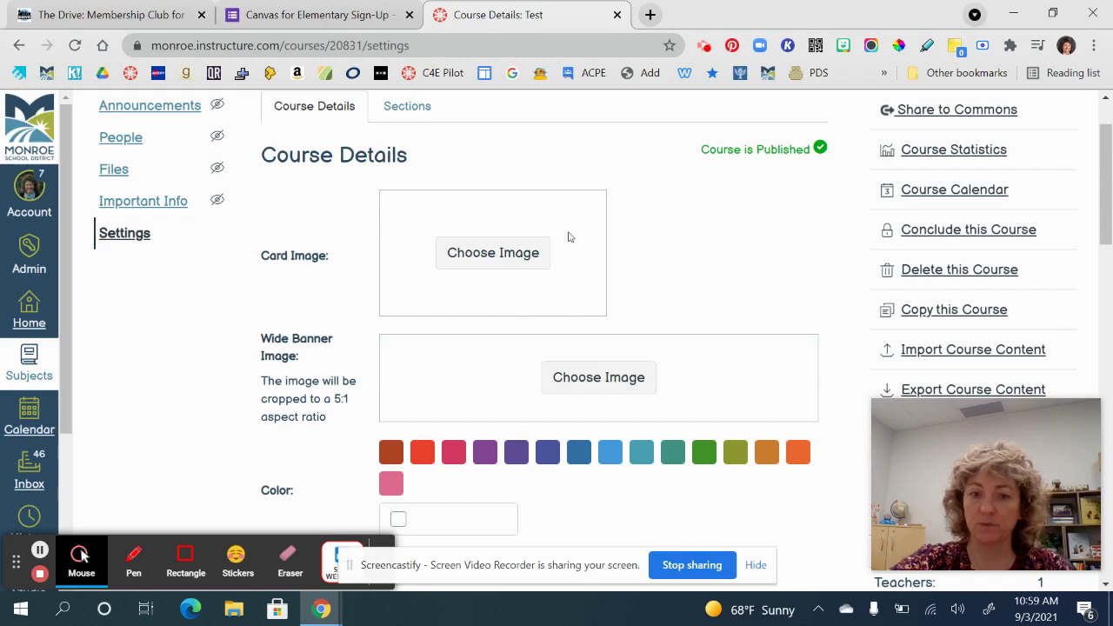
scroll(798, 297, down, 1)
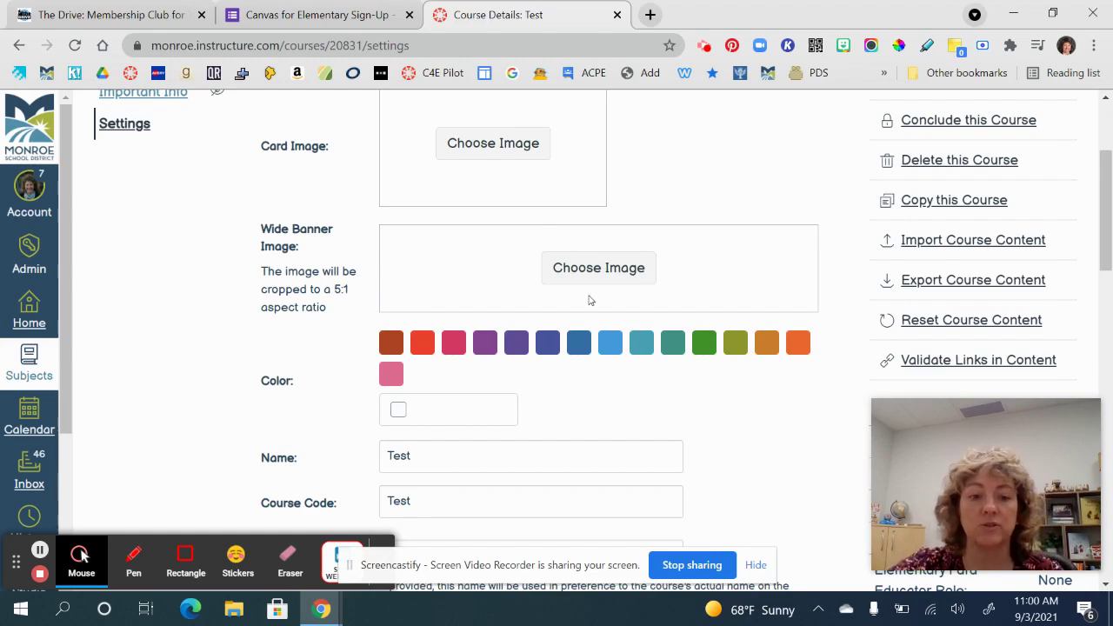
scroll(678, 415, down, 1)
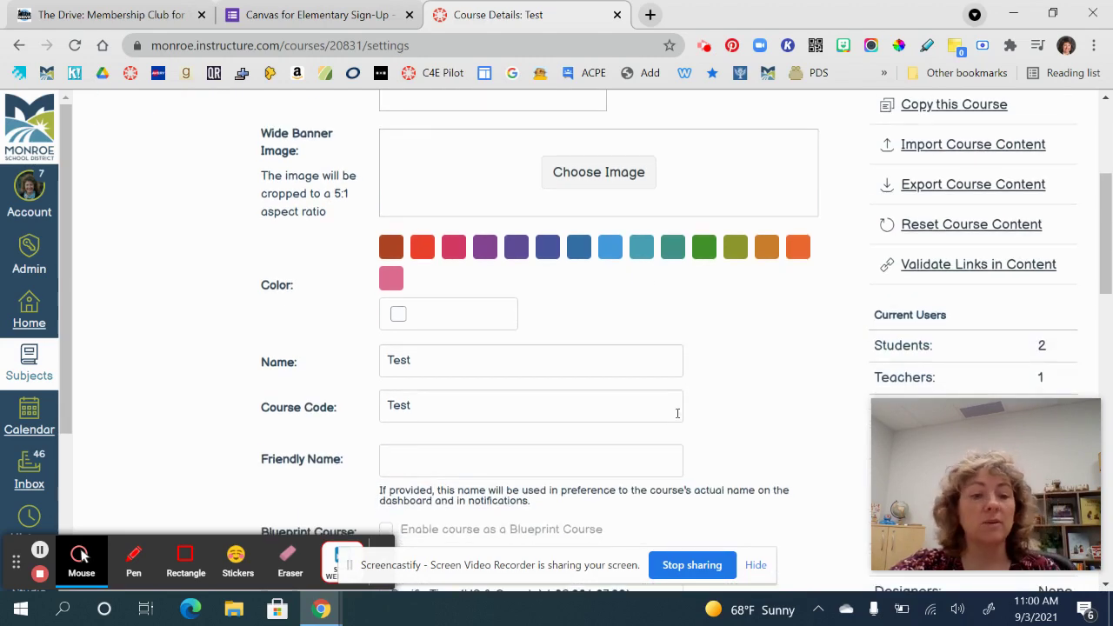
scroll(678, 413, down, 1)
scroll(678, 414, down, 1)
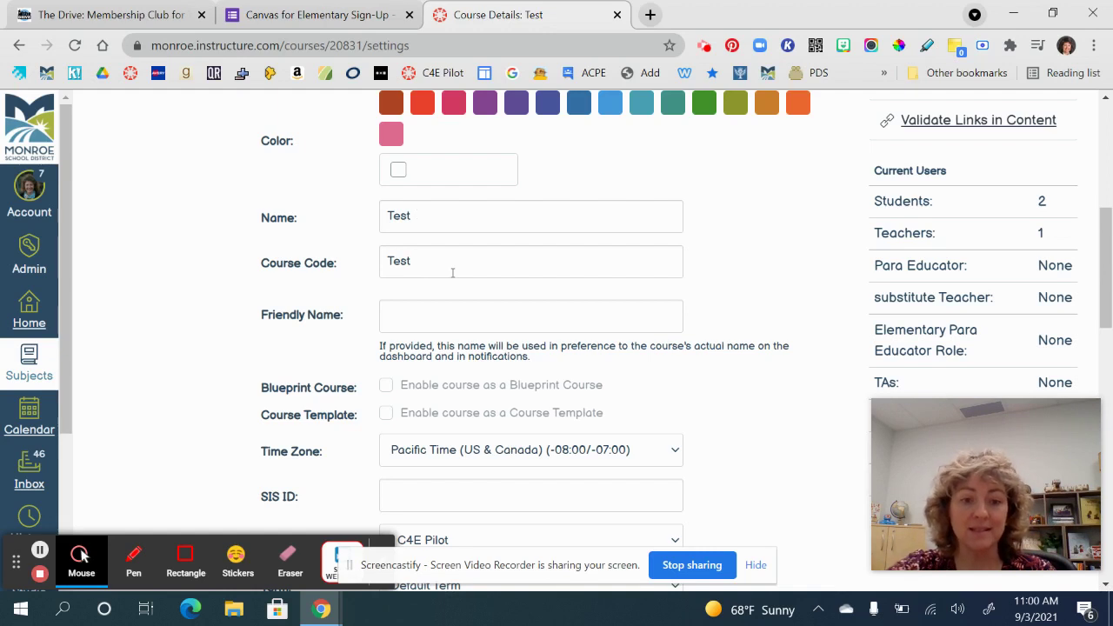
Enter a friendly name for the Test homeroom made of the teacher's title and surname followed by "Class".
click(419, 318)
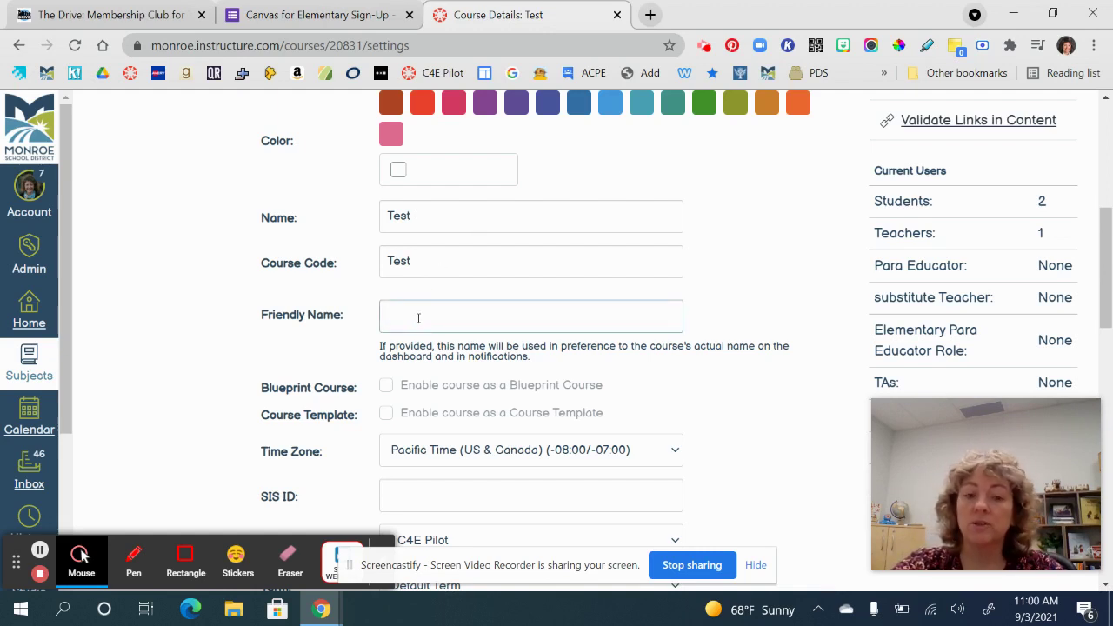
text(Mr)
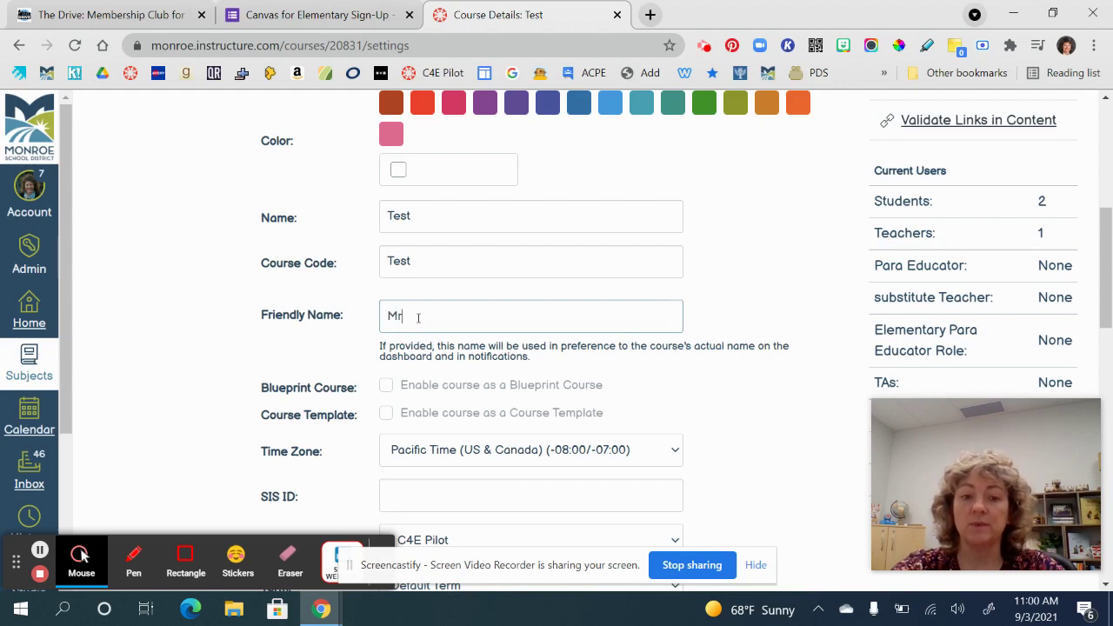
text(s. Herm)
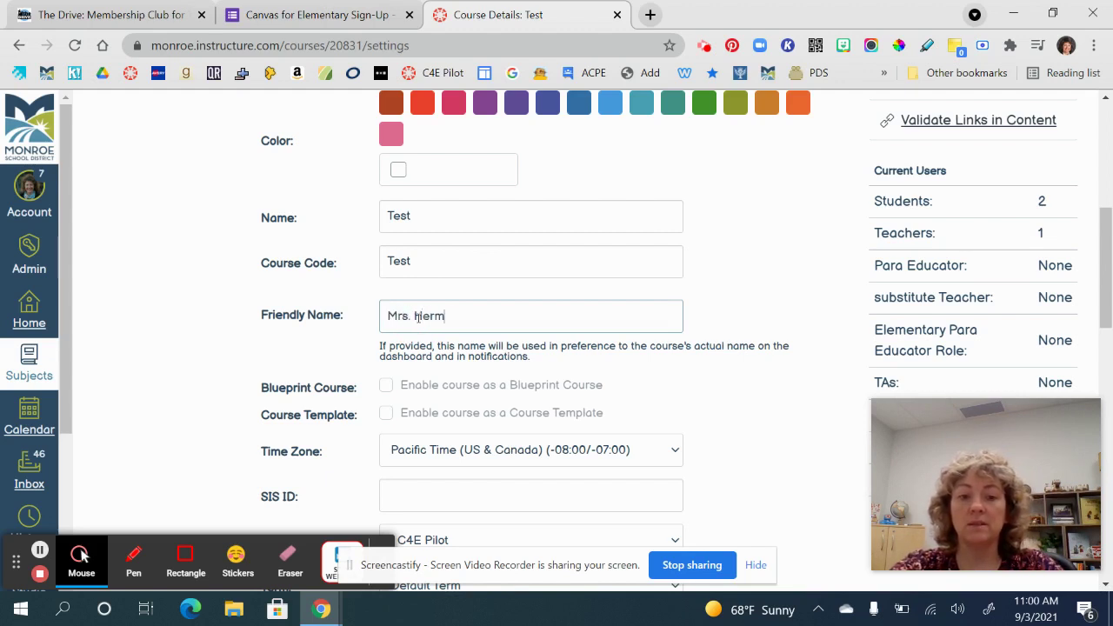
text(es' Class)
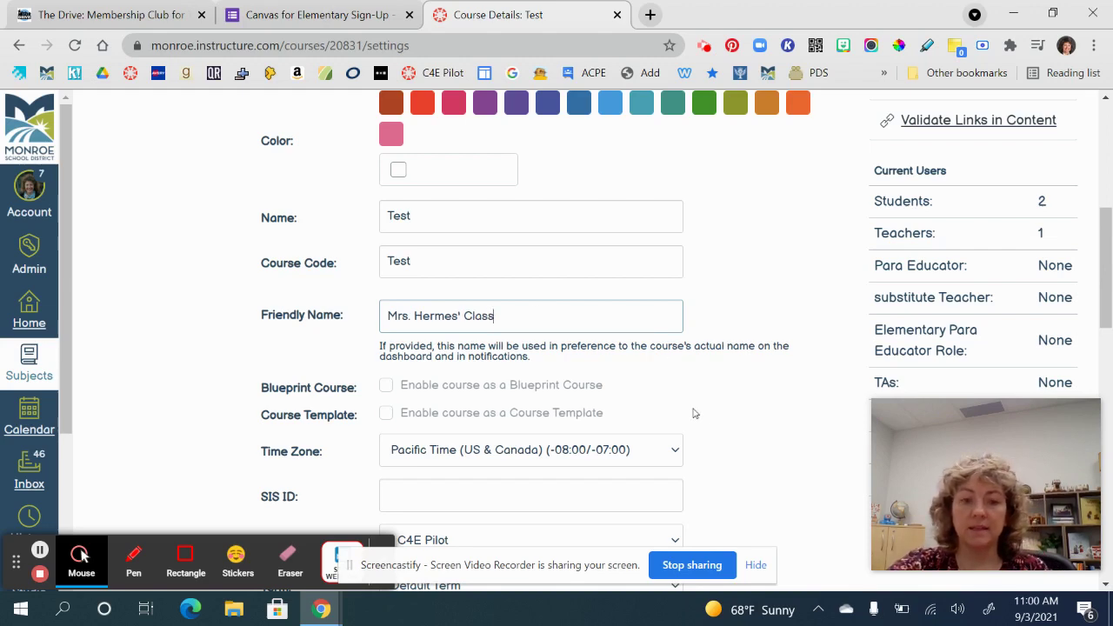
Save the Test homeroom's updated course details and return to the homeroom dashboard.
scroll(733, 436, down, 1)
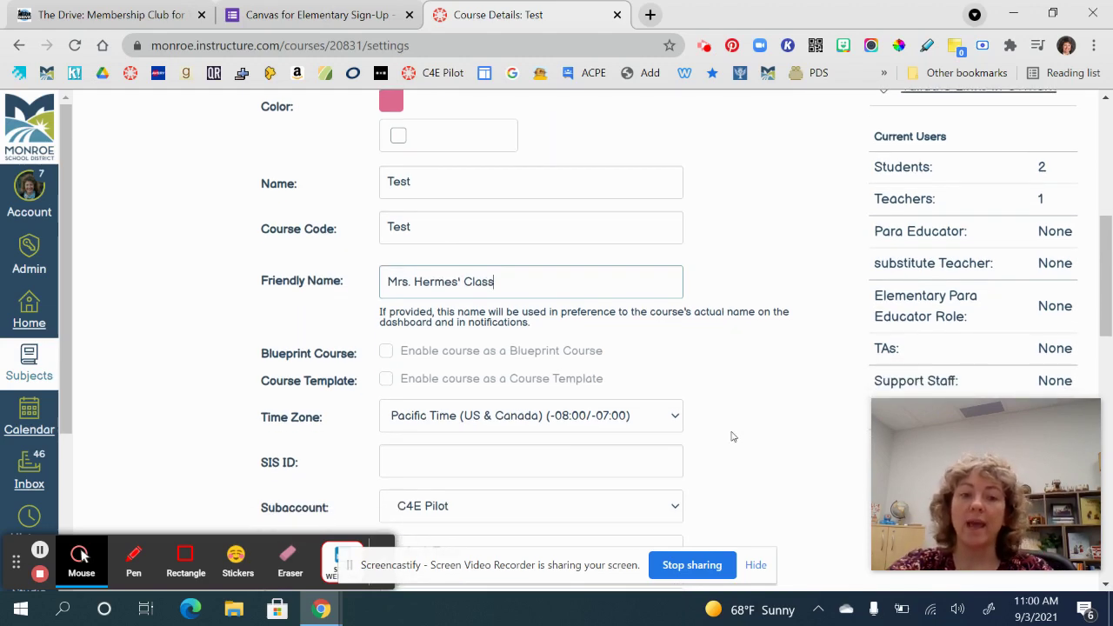
scroll(733, 436, down, 1)
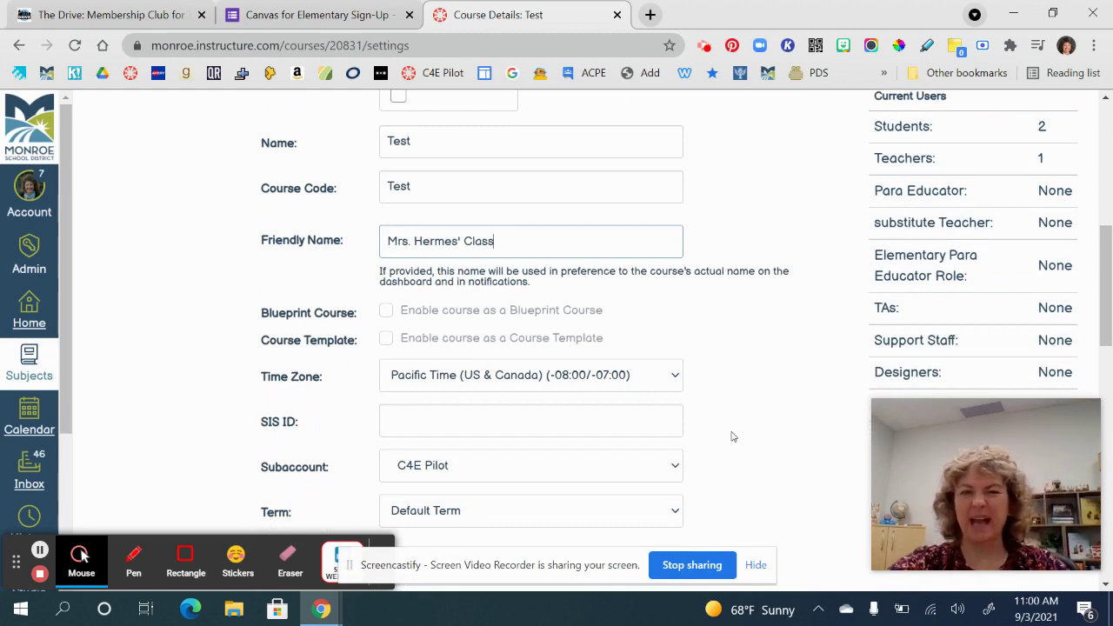
scroll(754, 447, down, 1)
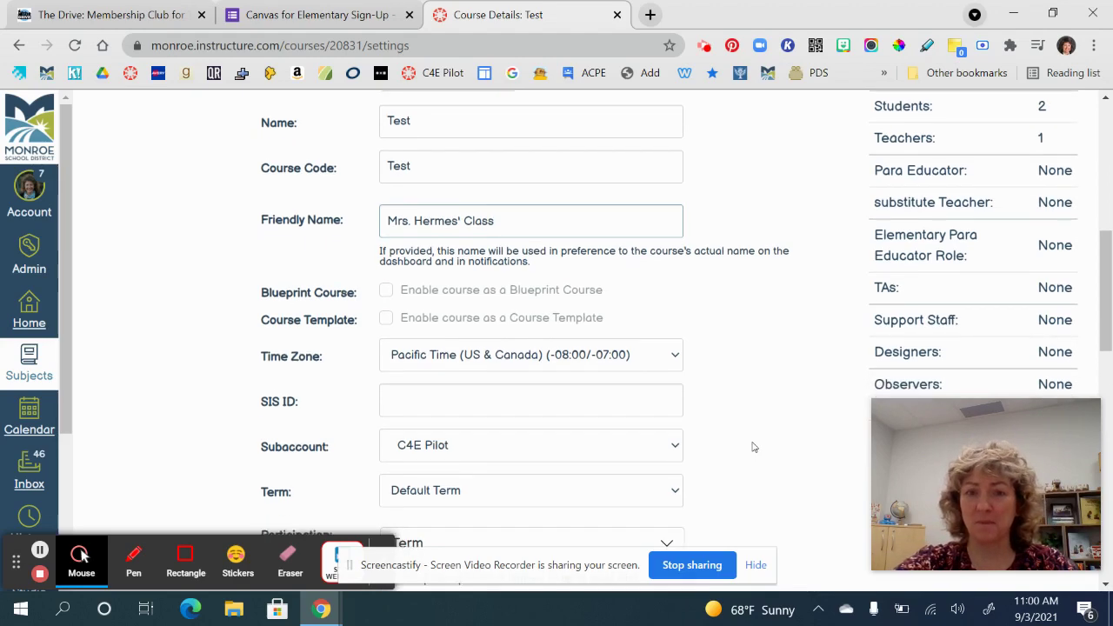
scroll(754, 447, down, 6)
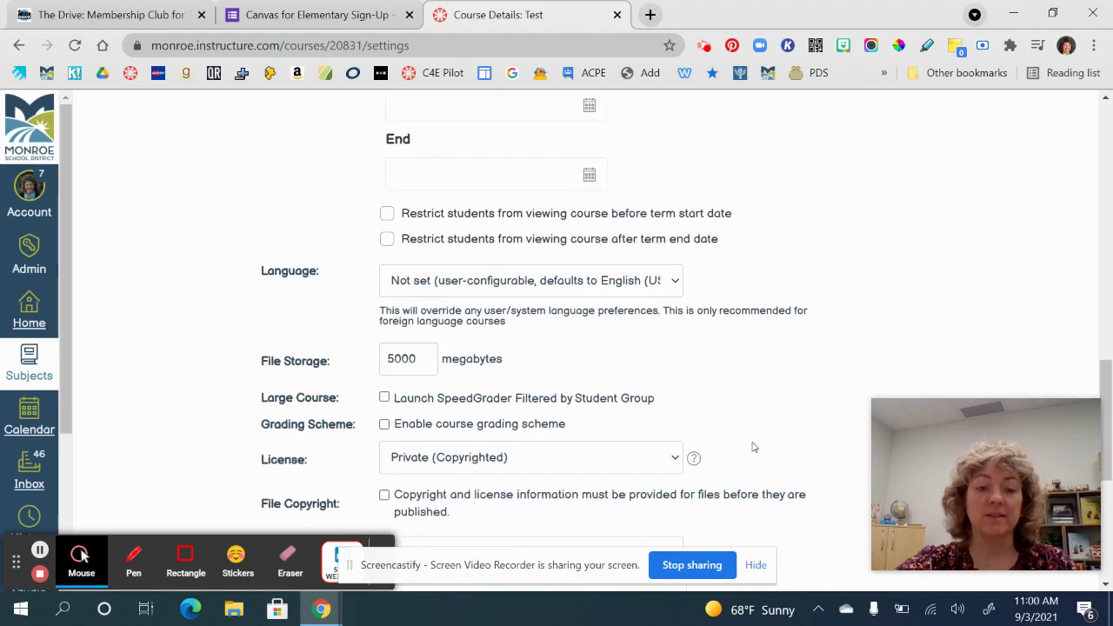
scroll(754, 447, down, 5)
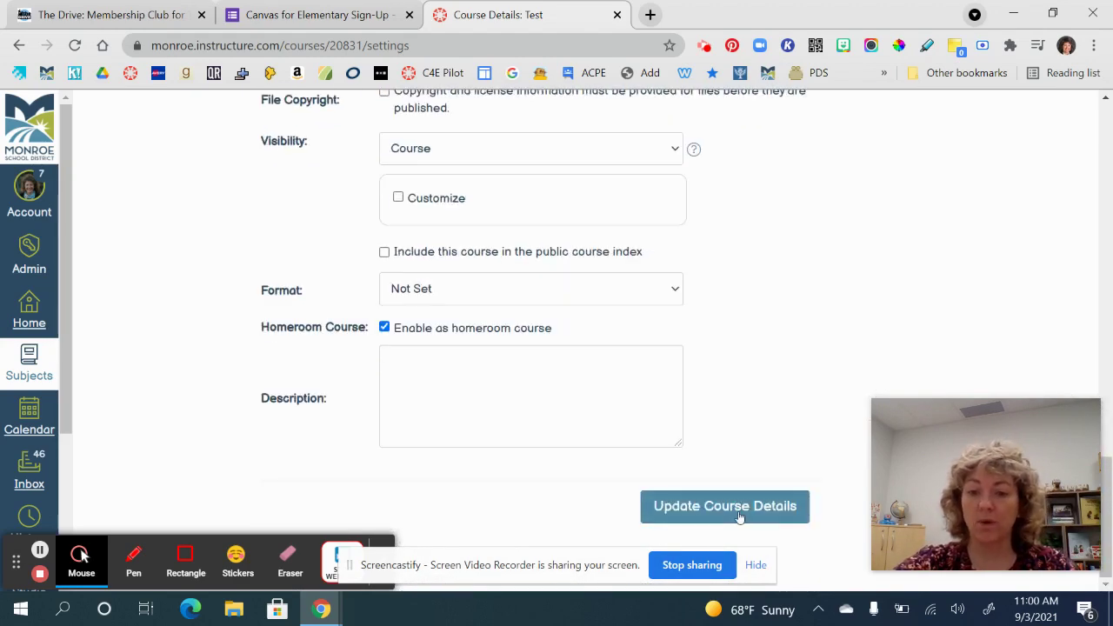
click(739, 515)
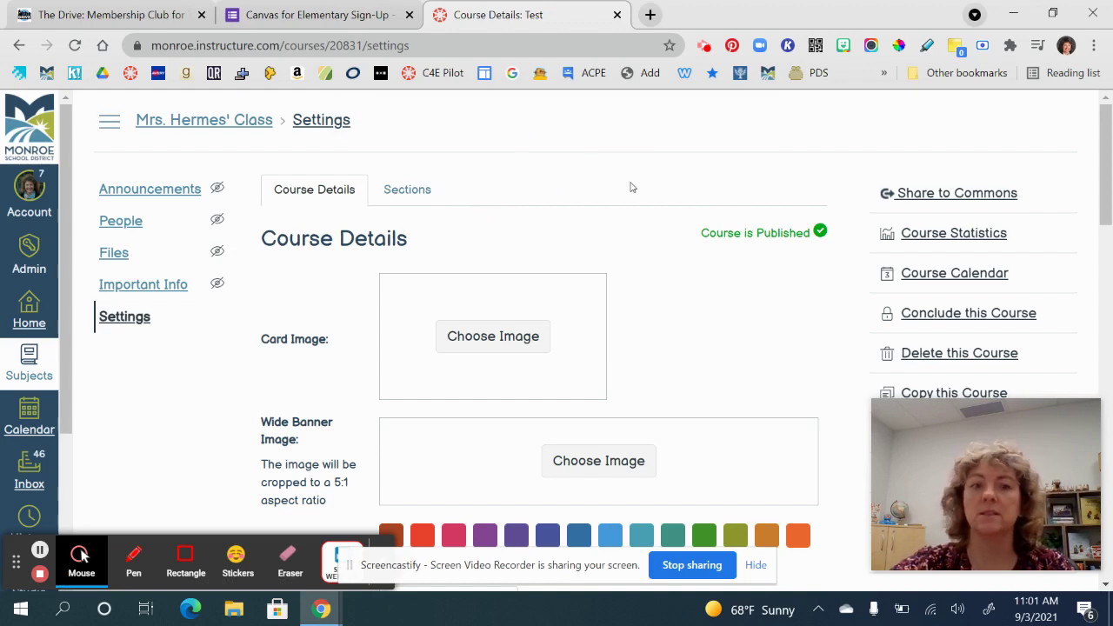
click(32, 322)
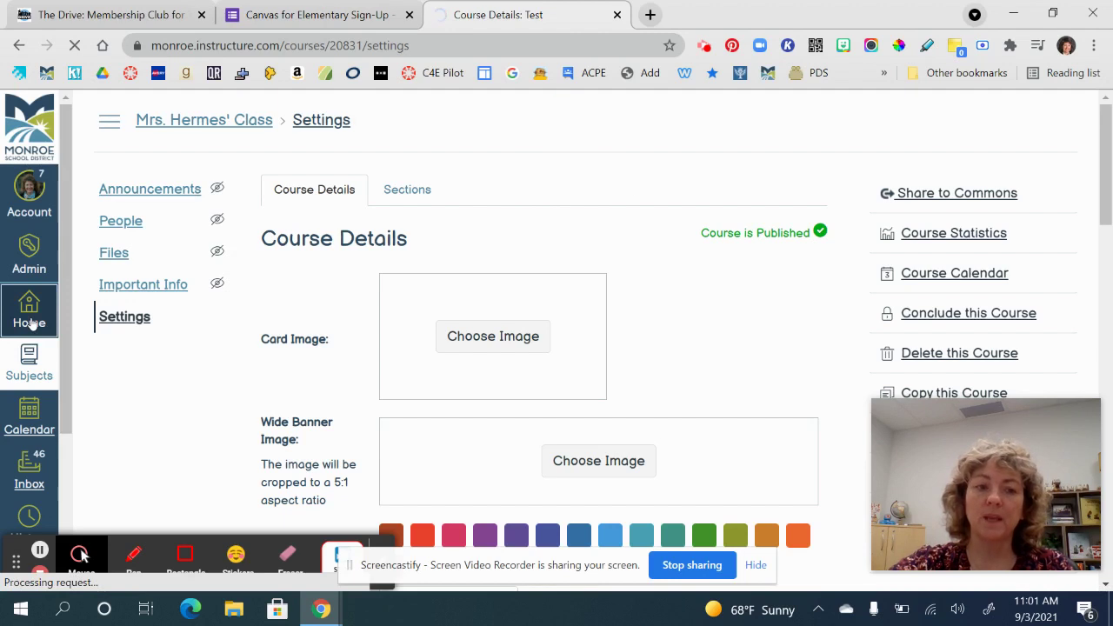
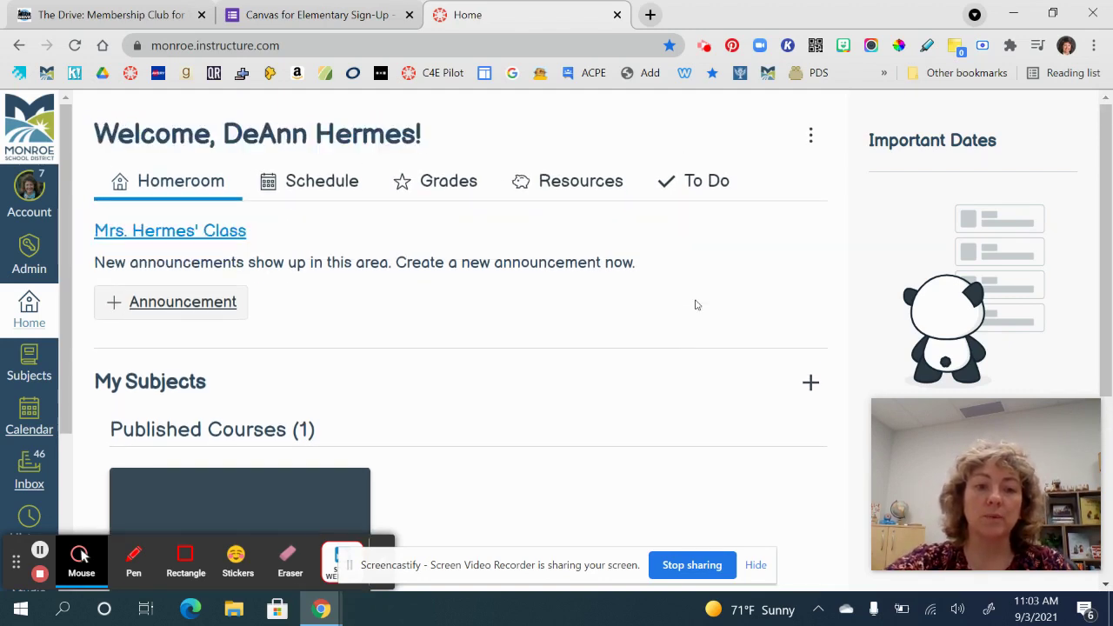
Start a new subject from My Subjects and associate it with the C4E Pilot account.
scroll(696, 305, down, 2)
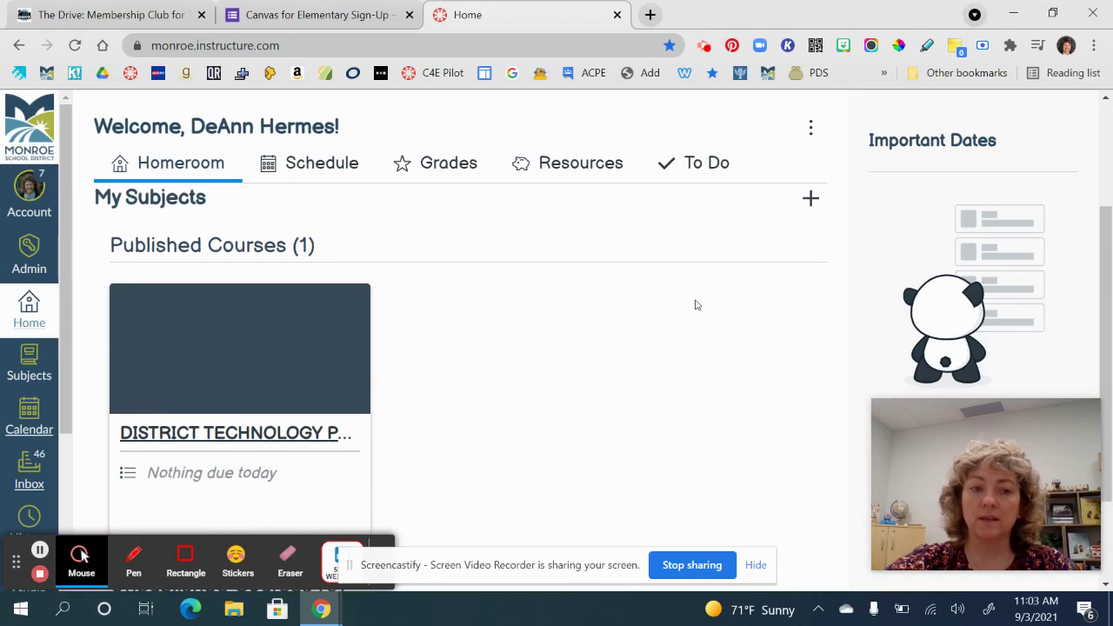
scroll(696, 304, up, 1)
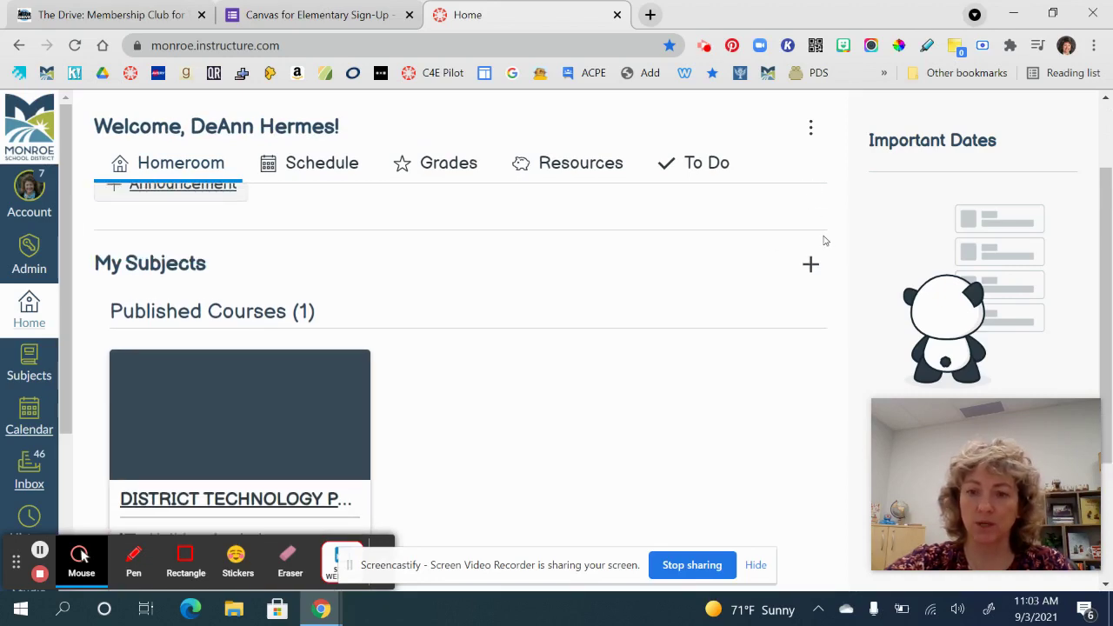
click(810, 264)
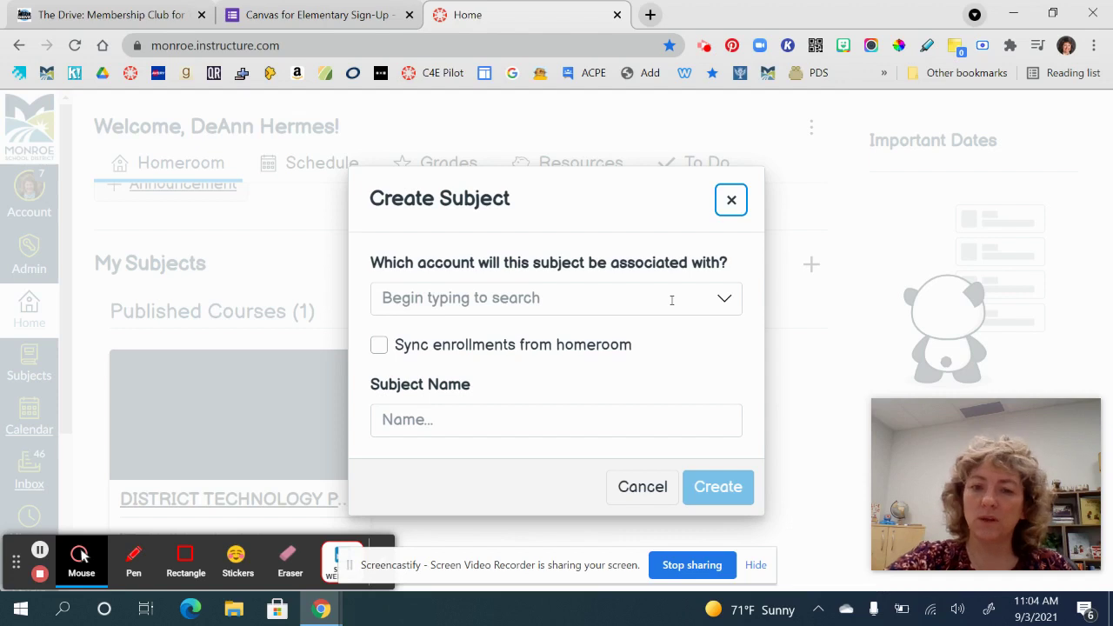
click(671, 300)
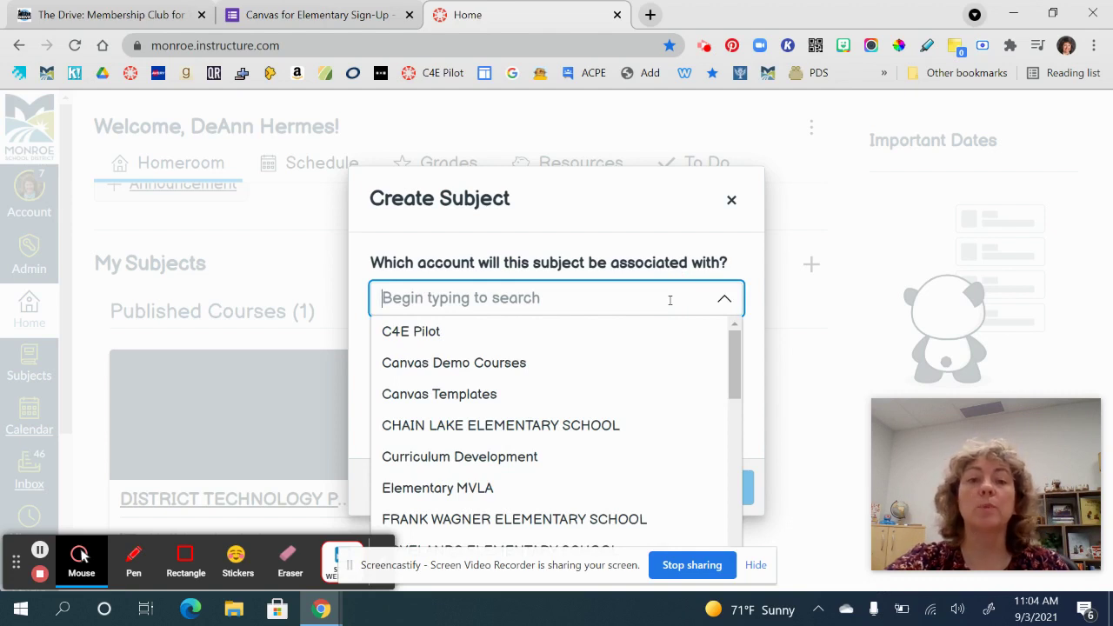
click(625, 334)
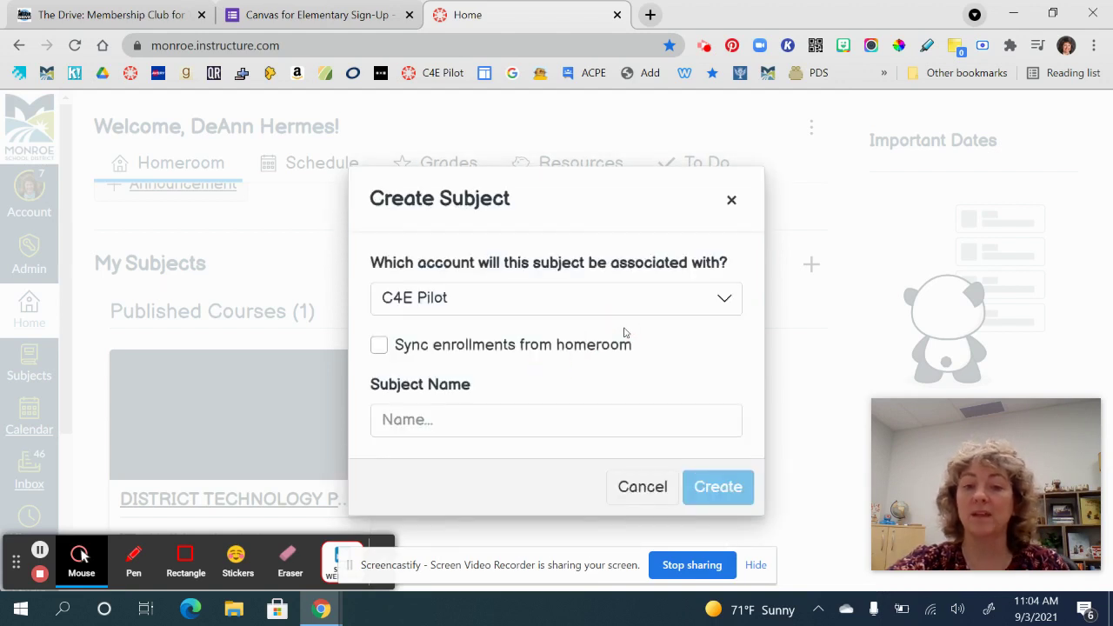
Enable syncing enrollments from homeroom for the new subject and select Test as its homeroom.
click(380, 346)
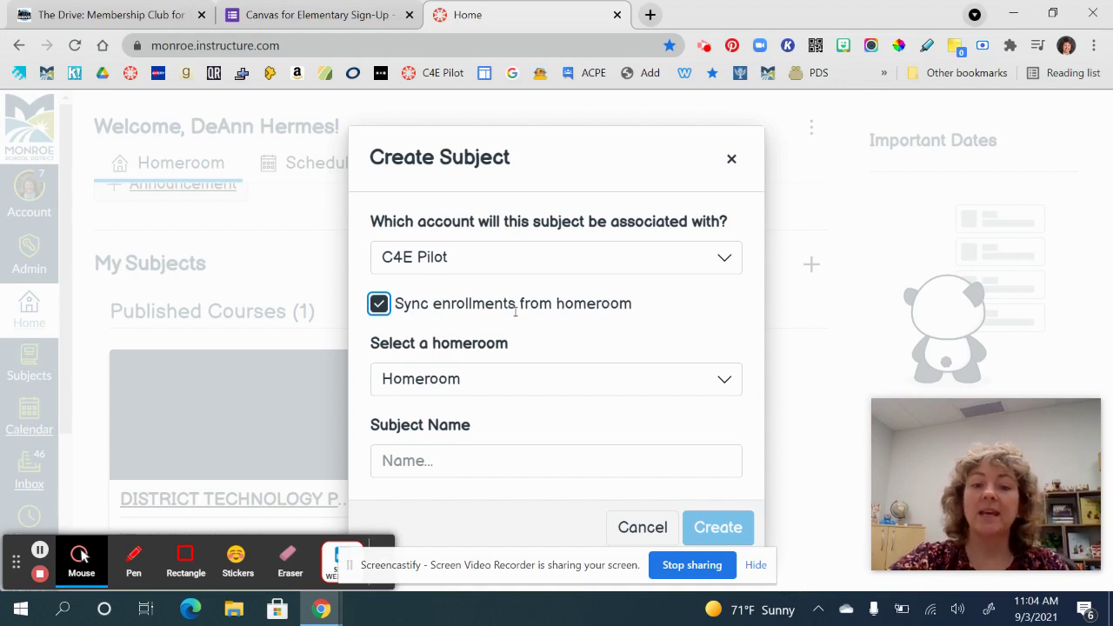
click(496, 379)
click(496, 379)
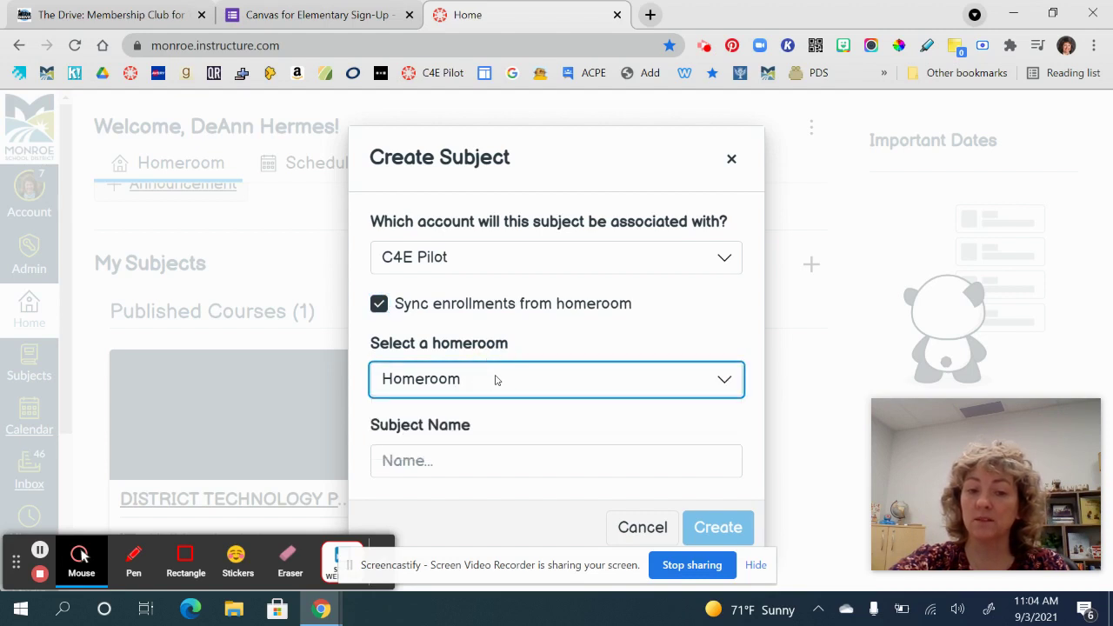
click(496, 379)
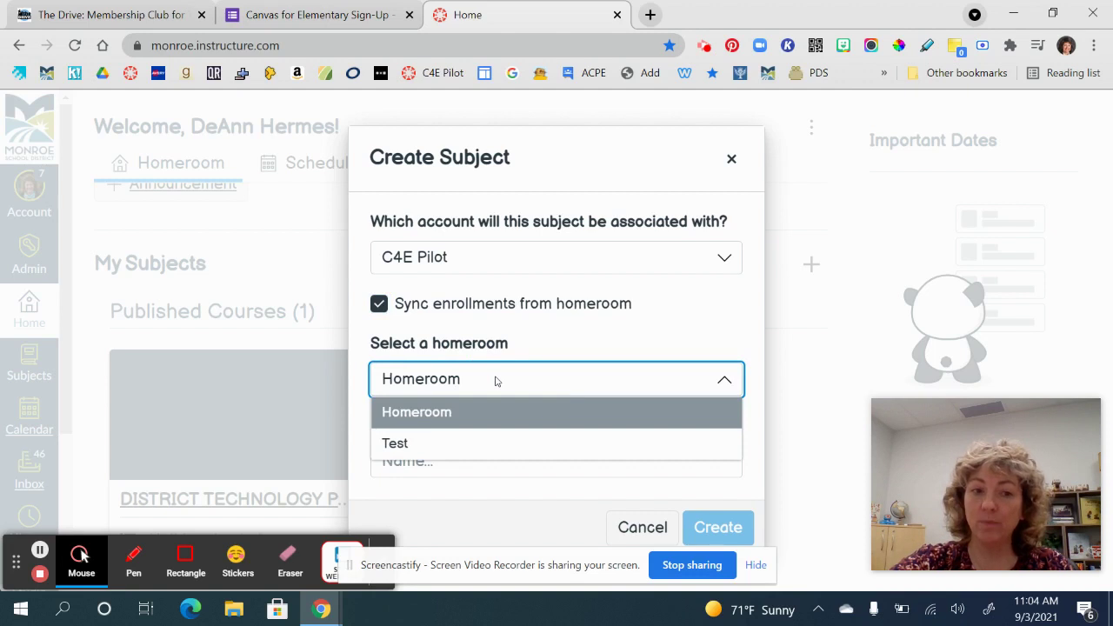
click(395, 443)
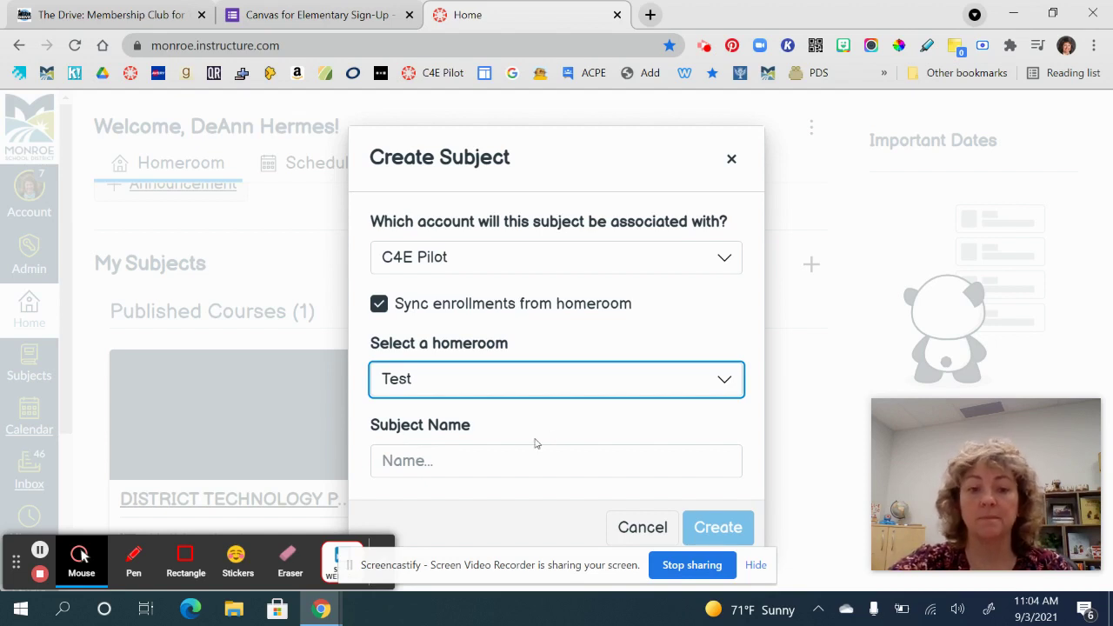
Name the new subject Insects and create it.
click(496, 449)
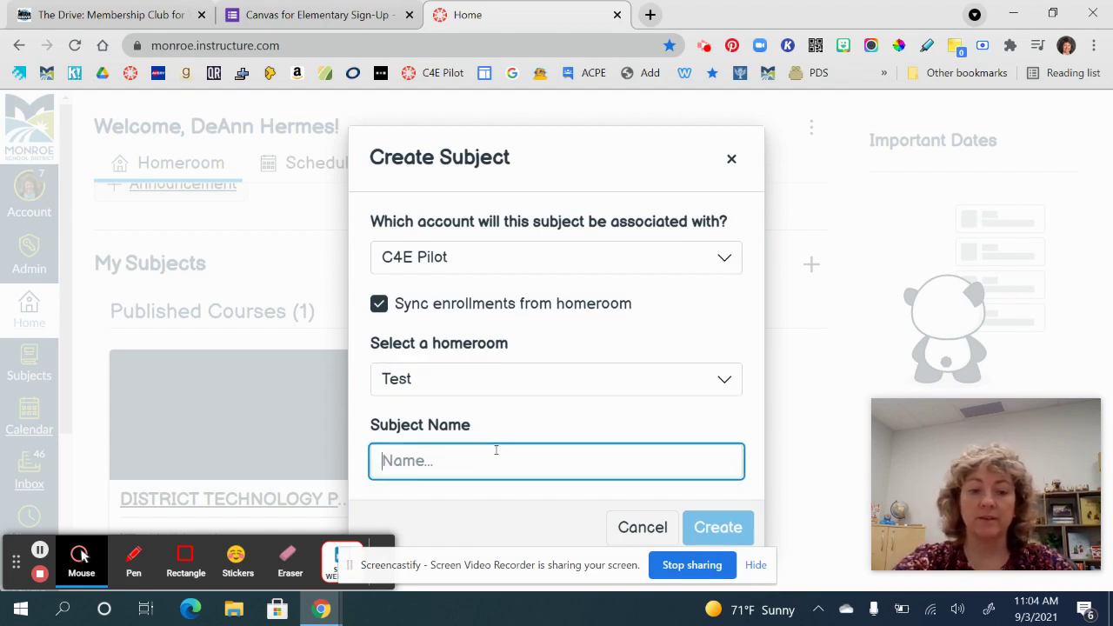
text(Insects)
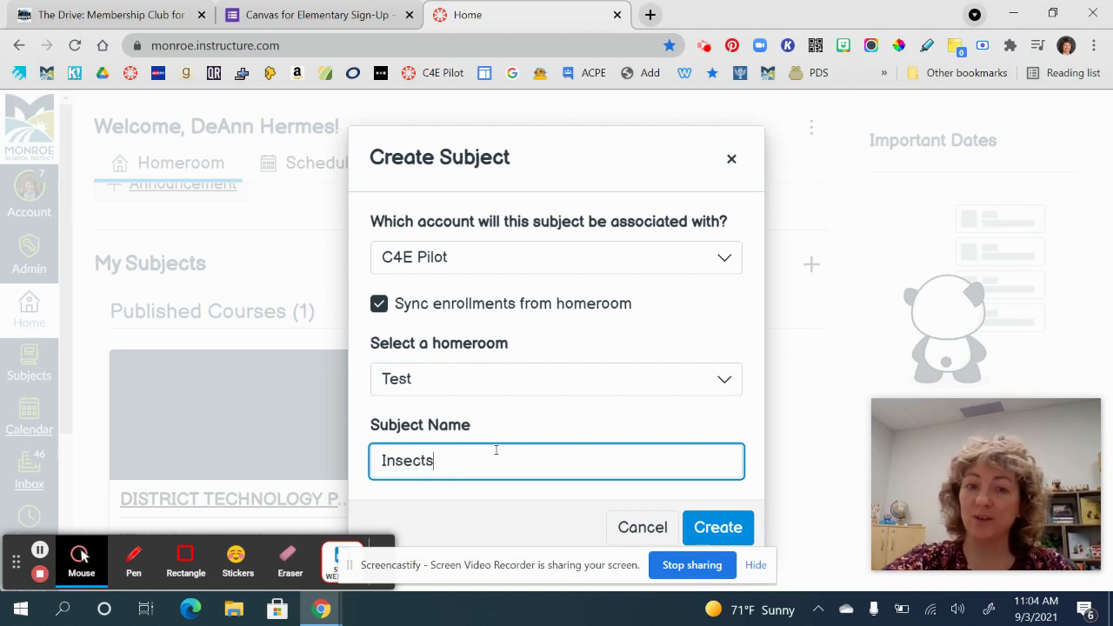
click(716, 528)
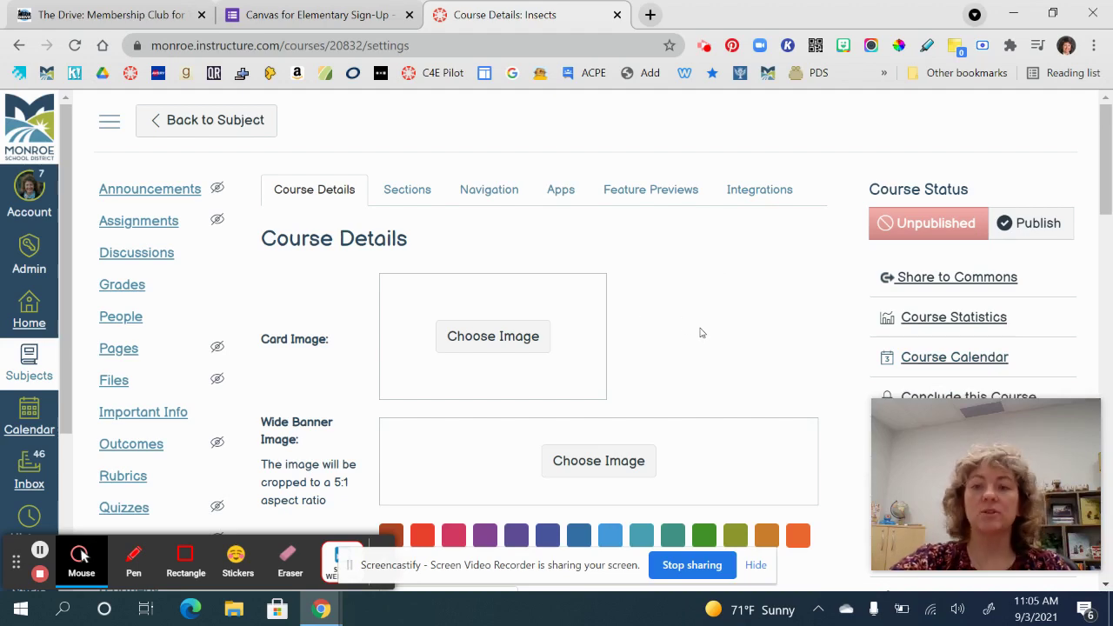
Go from the Insects course settings to the subject's home page and look over its banner and announcement area.
scroll(699, 331, down, 1)
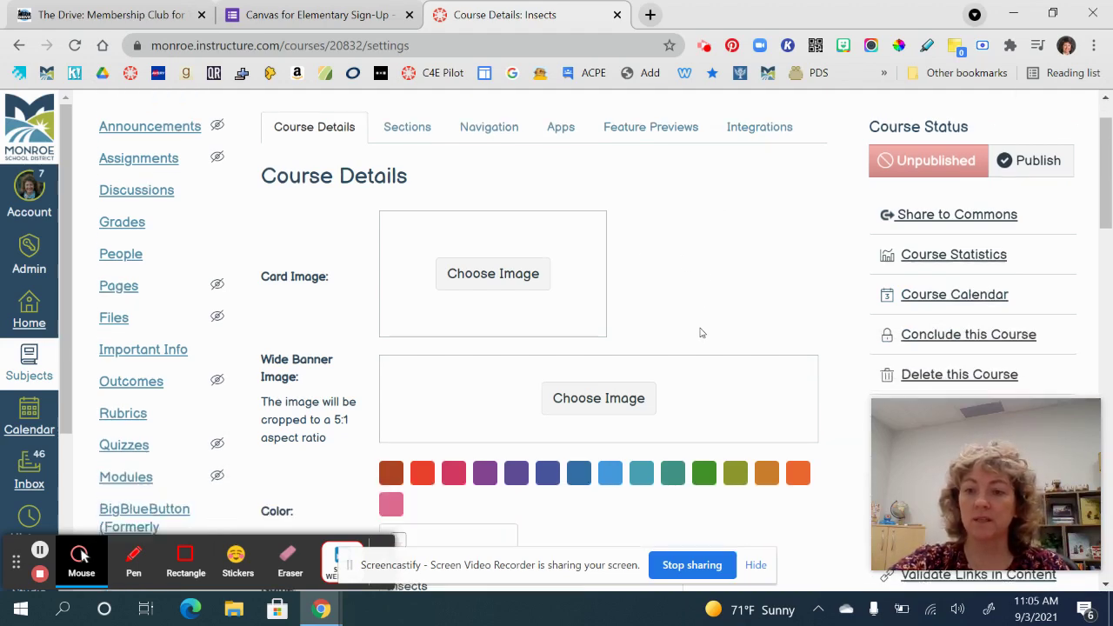
scroll(696, 327, up, 1)
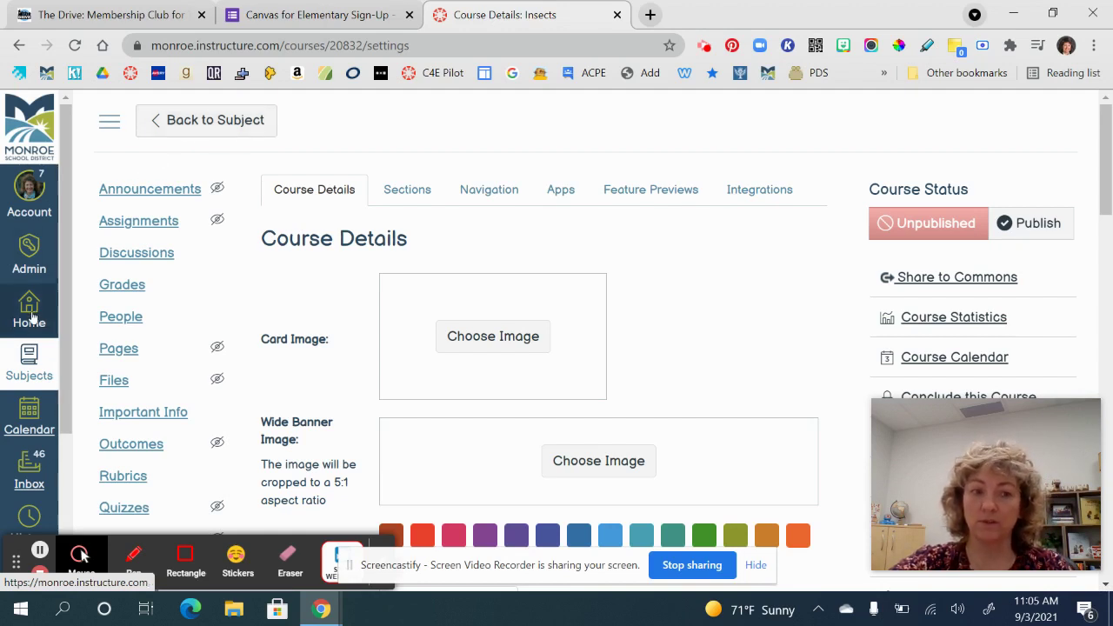
click(205, 125)
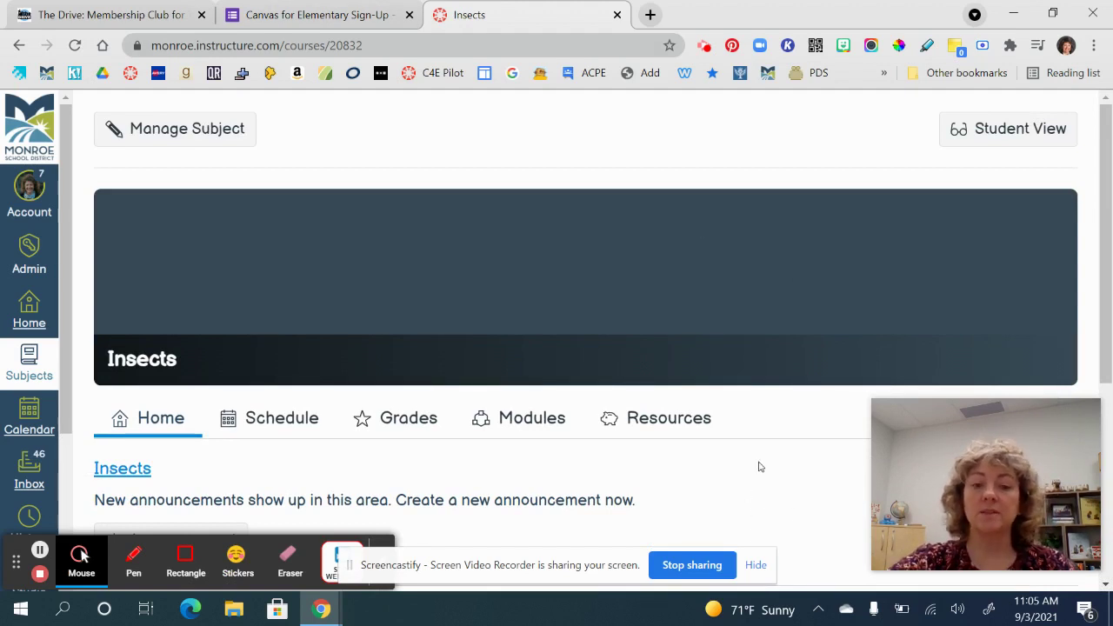
scroll(759, 467, down, 1)
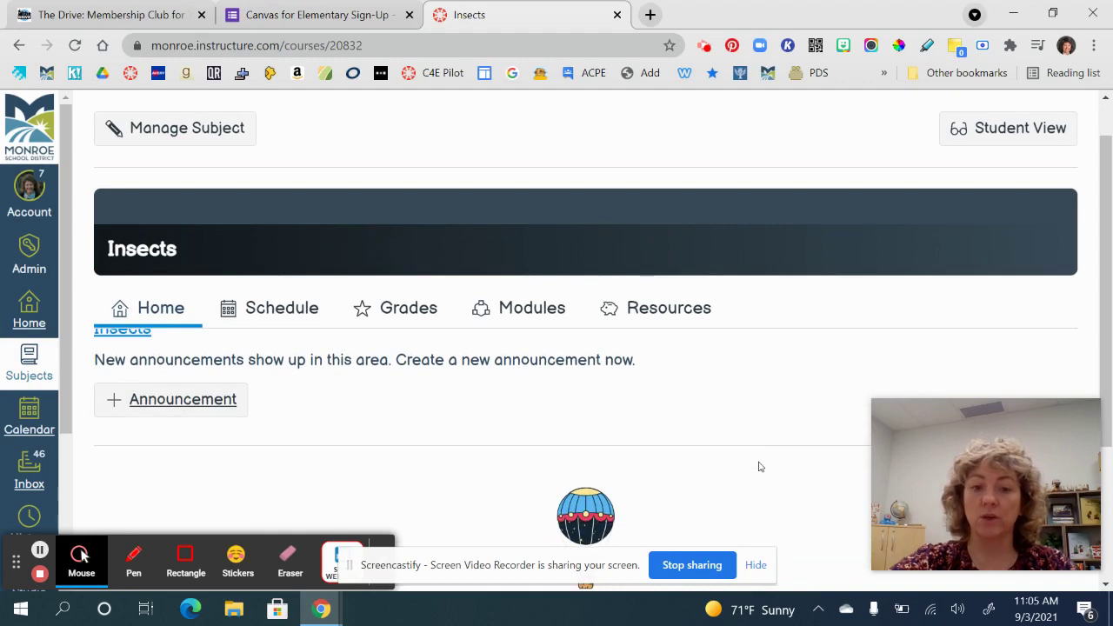
scroll(759, 467, up, 1)
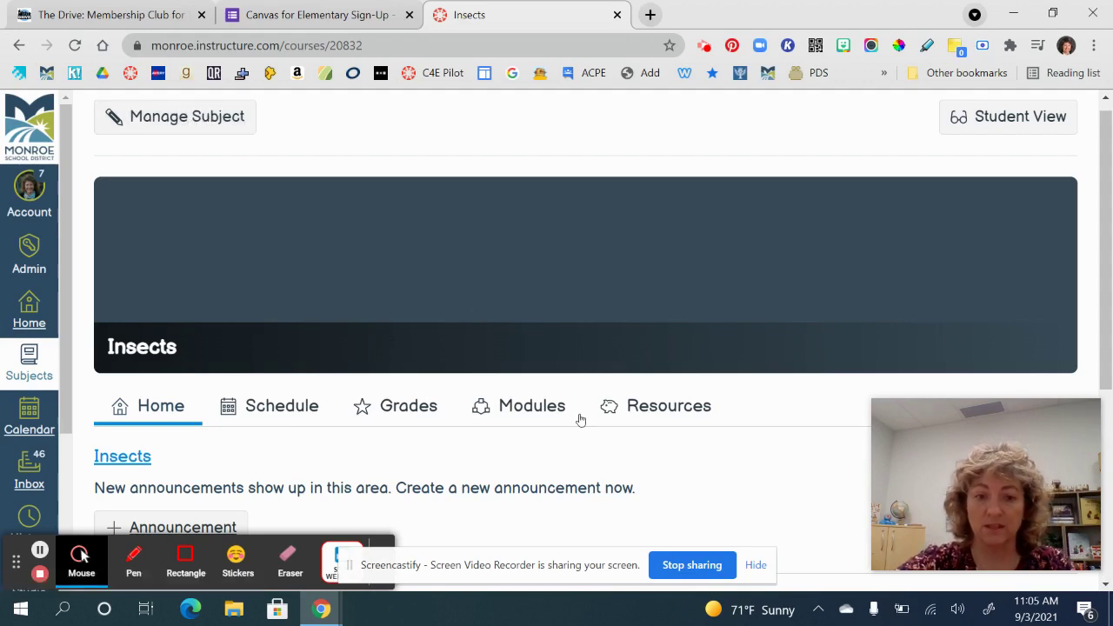
scroll(579, 418, down, 2)
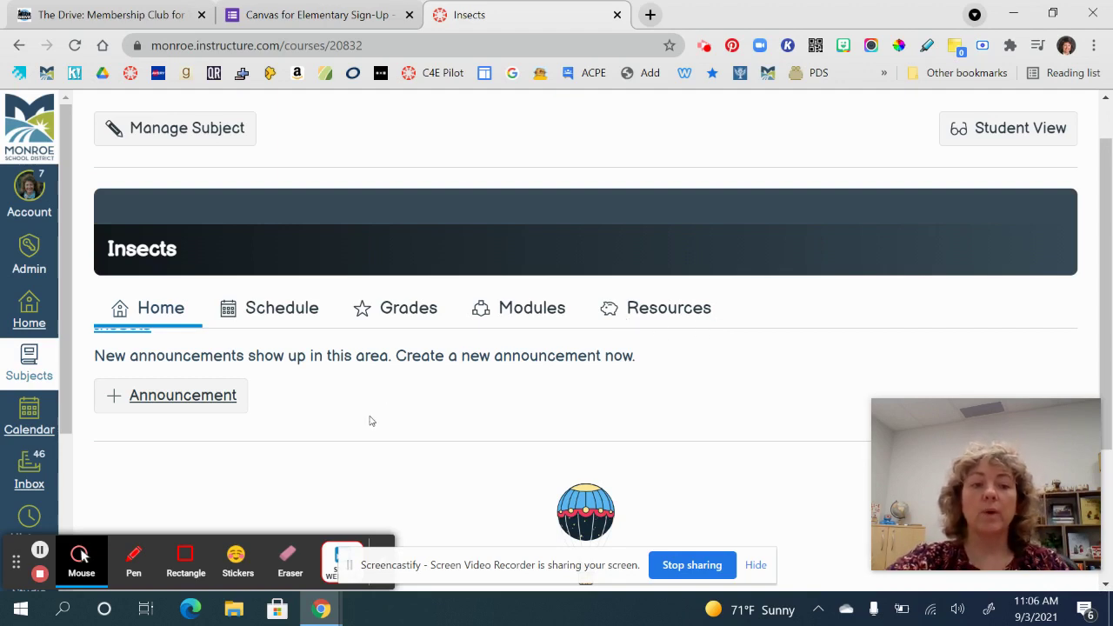
scroll(367, 407, down, 1)
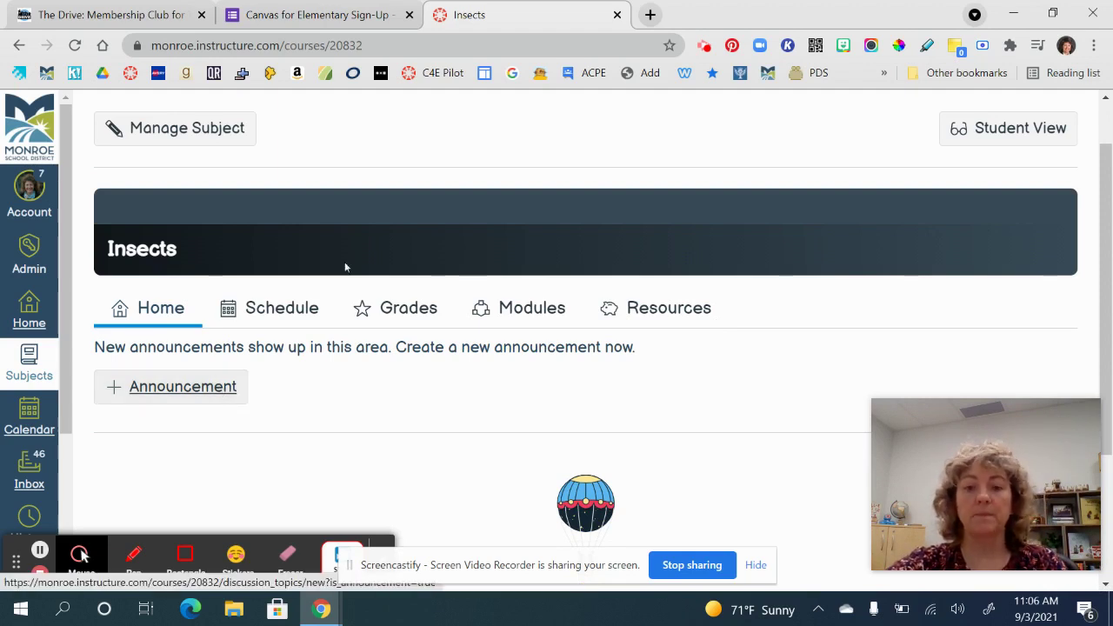
View the Insects subject's modules and the form for adding a module, closing the form without adding one.
click(538, 318)
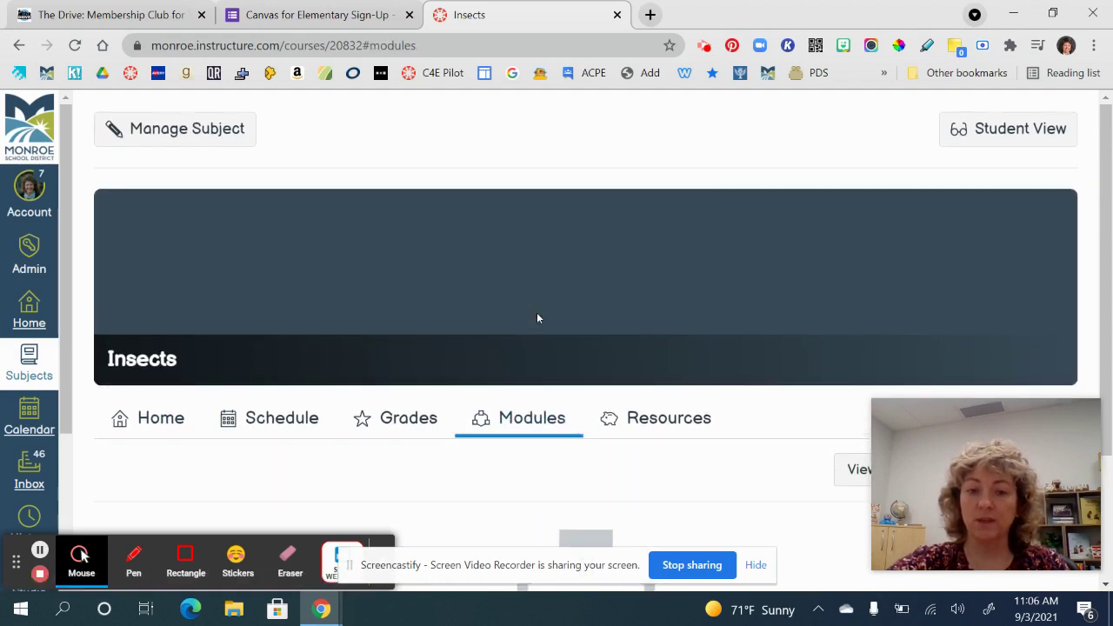
scroll(686, 452, down, 2)
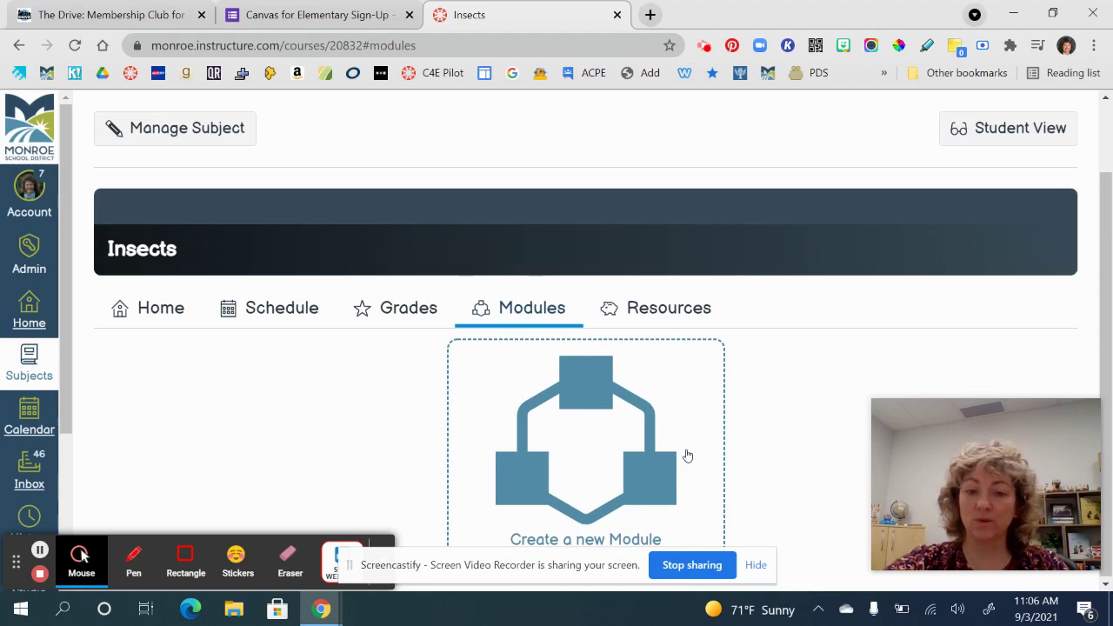
click(548, 455)
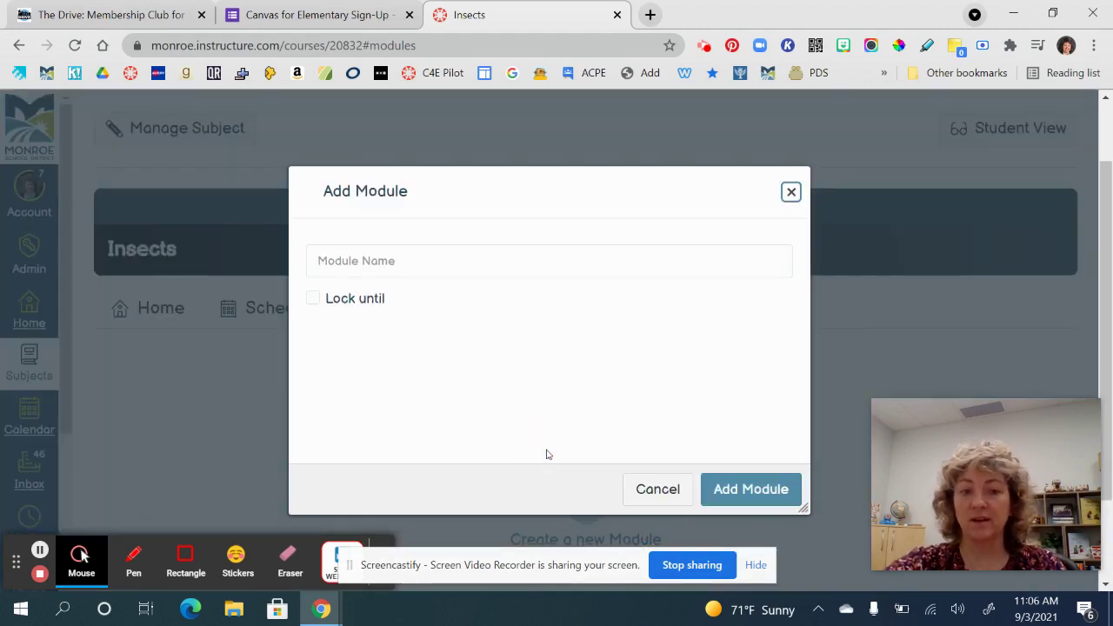
click(792, 193)
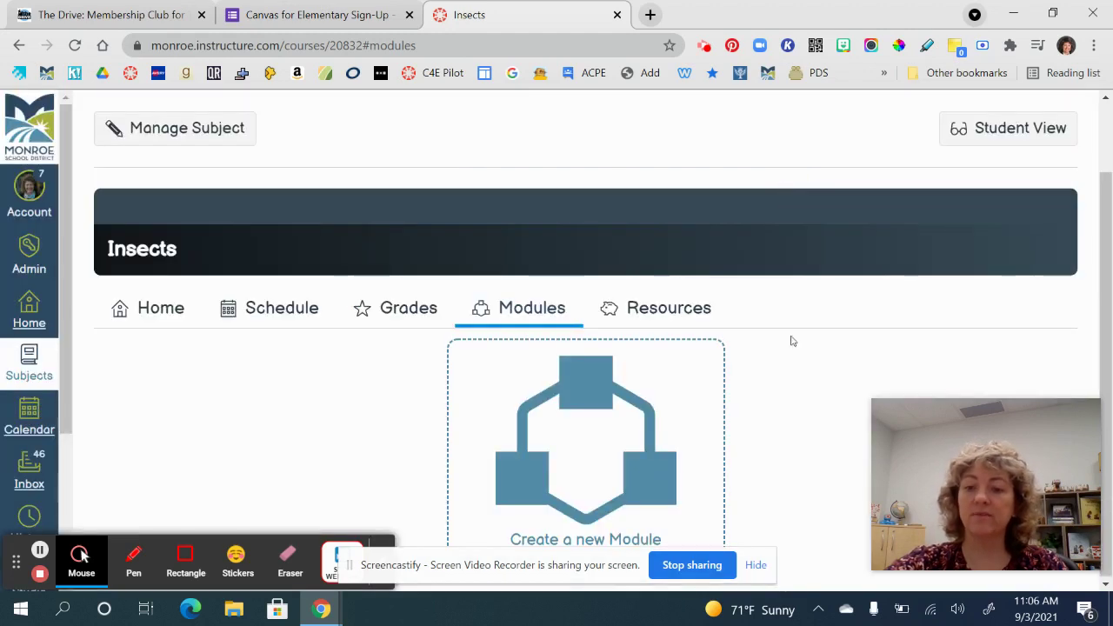
Add a module named "Insects, Week 1" to the Insects subject.
click(618, 463)
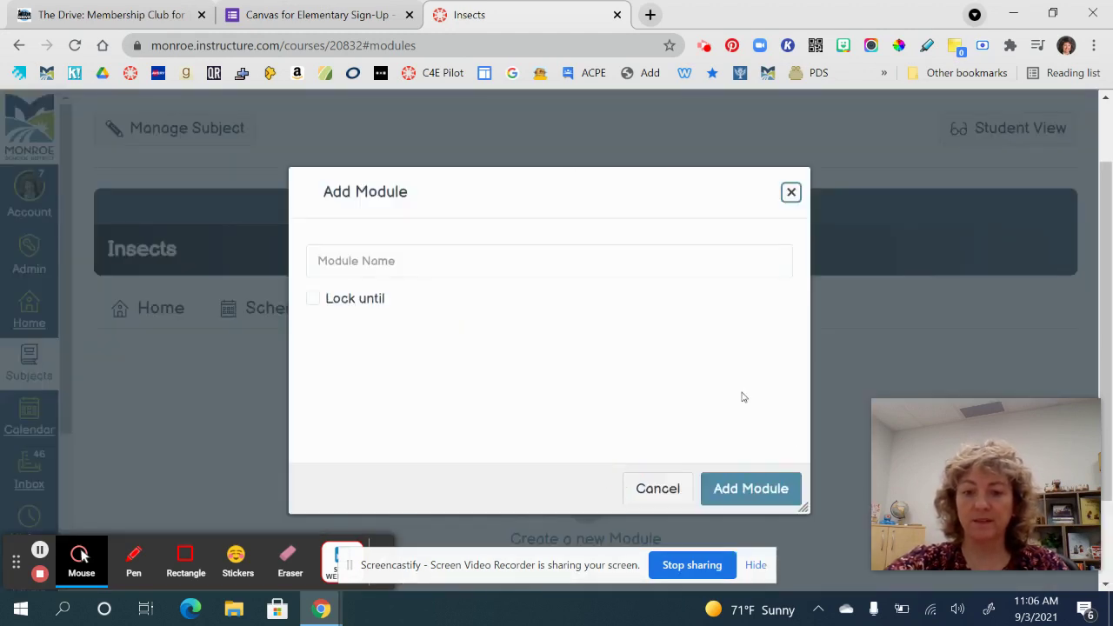
click(752, 489)
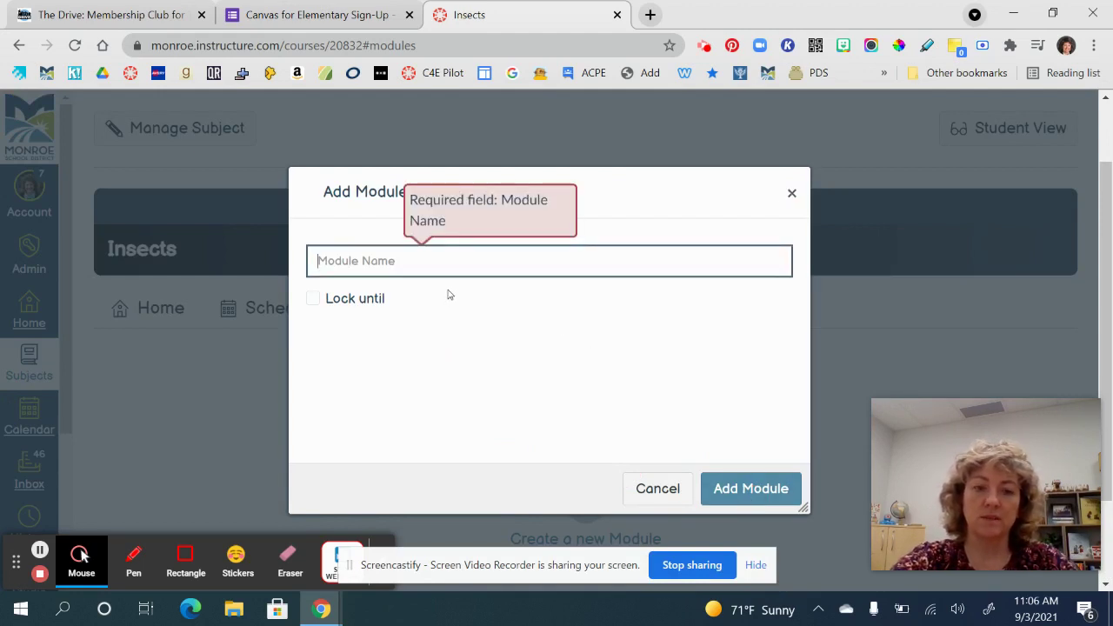
text(In)
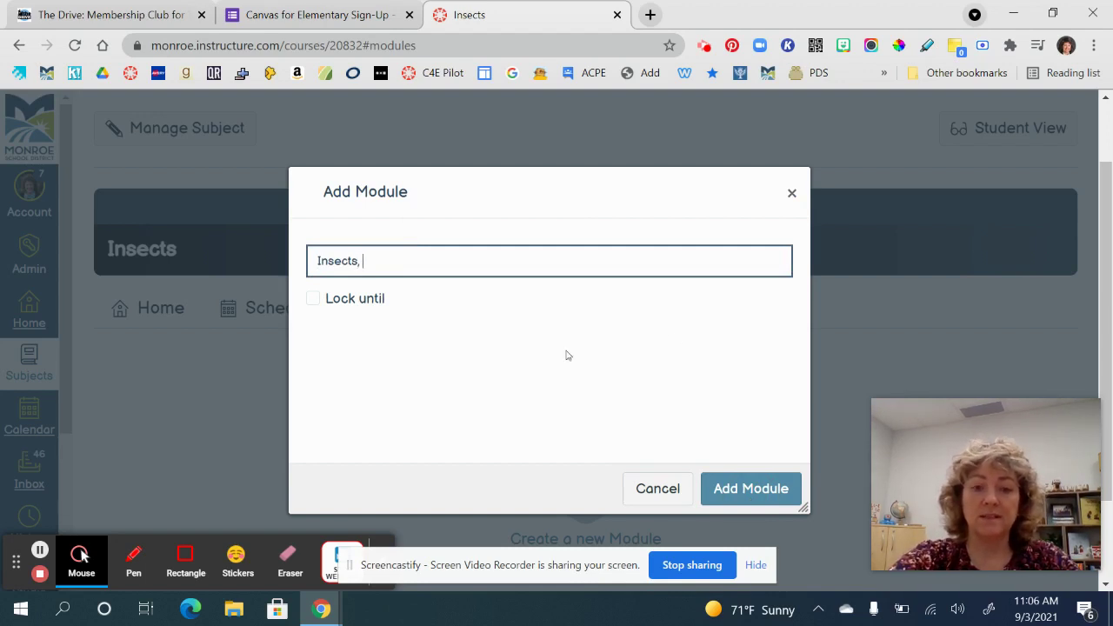
text(sects, )
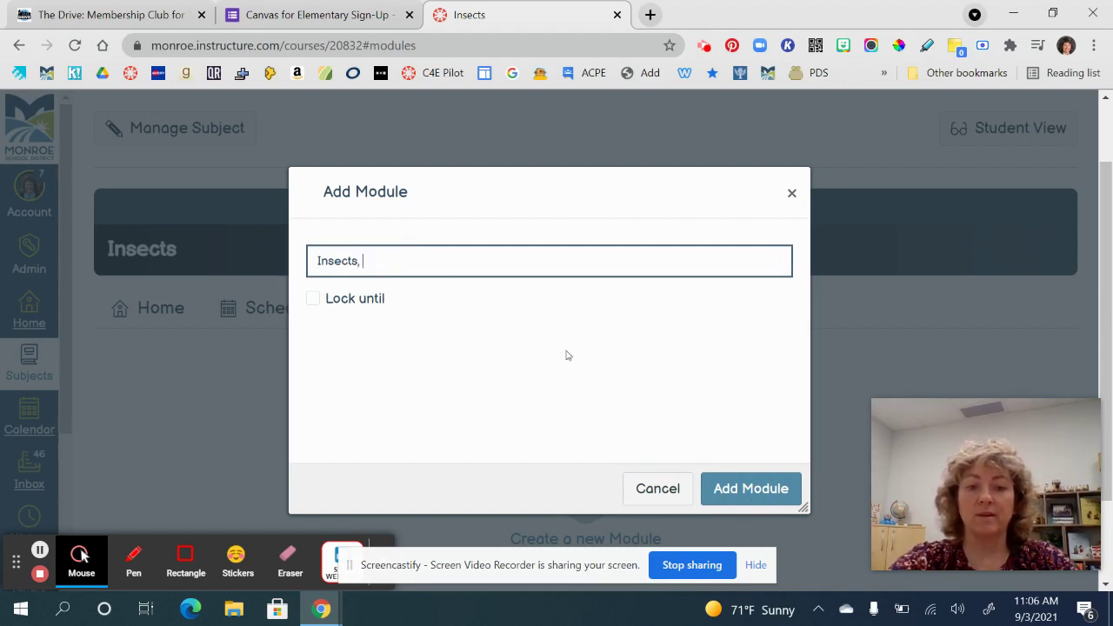
text(Week 1)
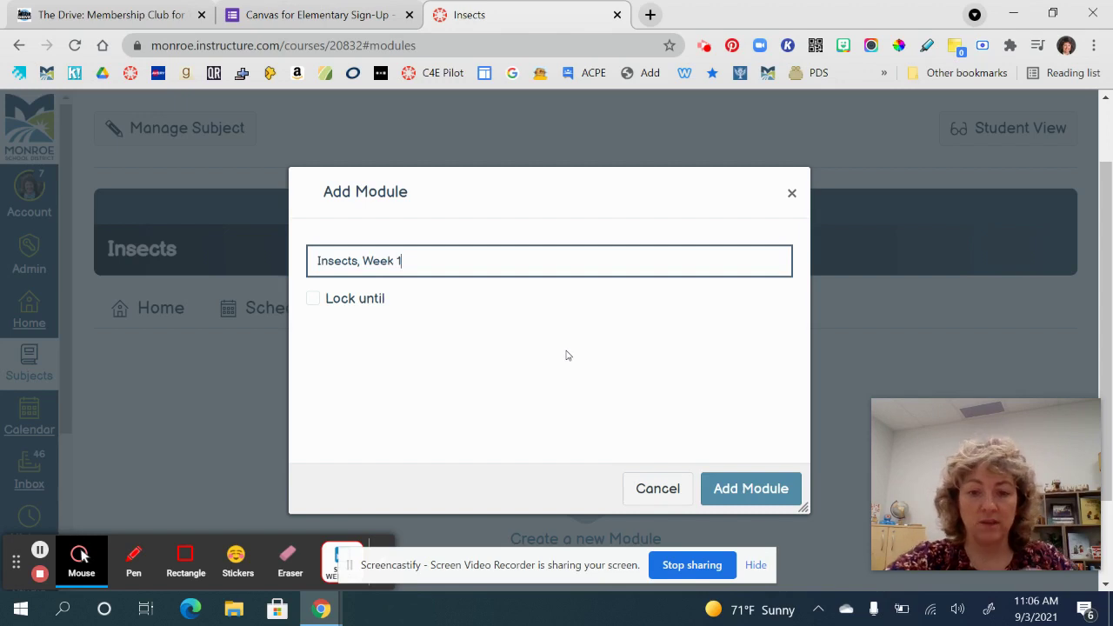
click(749, 489)
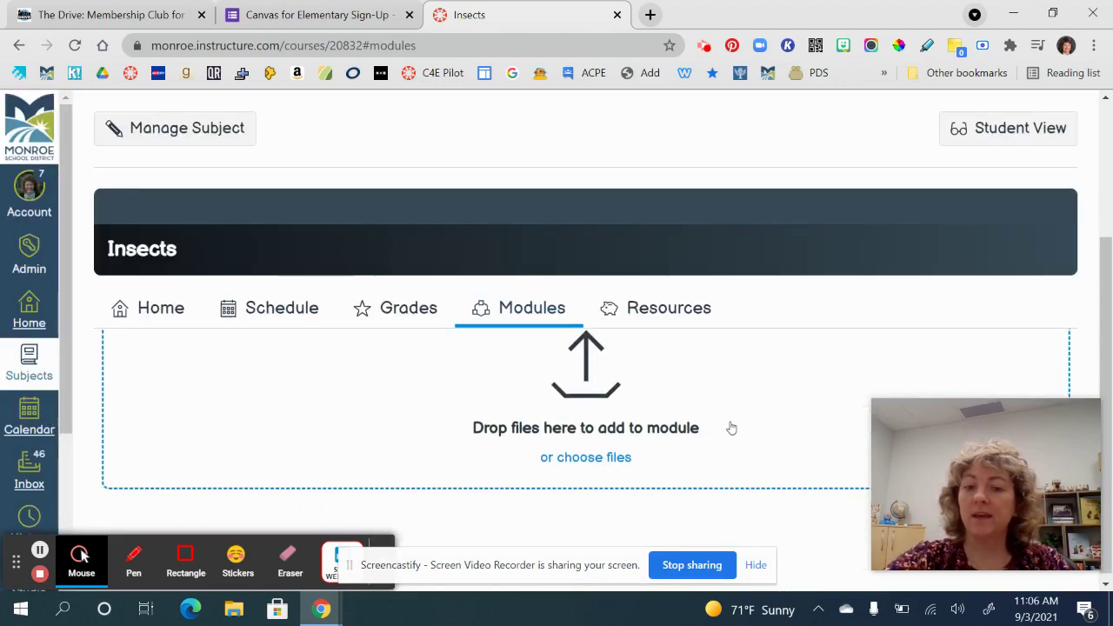
View the file chooser for adding files to the Insects, Week 1 module and close it without choosing a file.
click(578, 458)
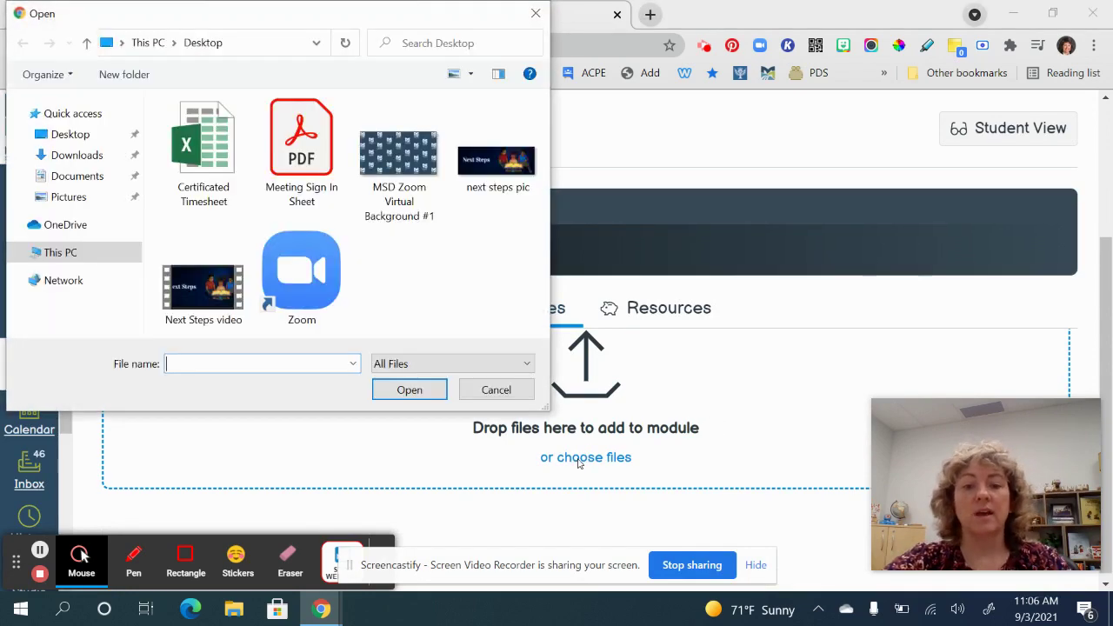
click(491, 391)
click(583, 385)
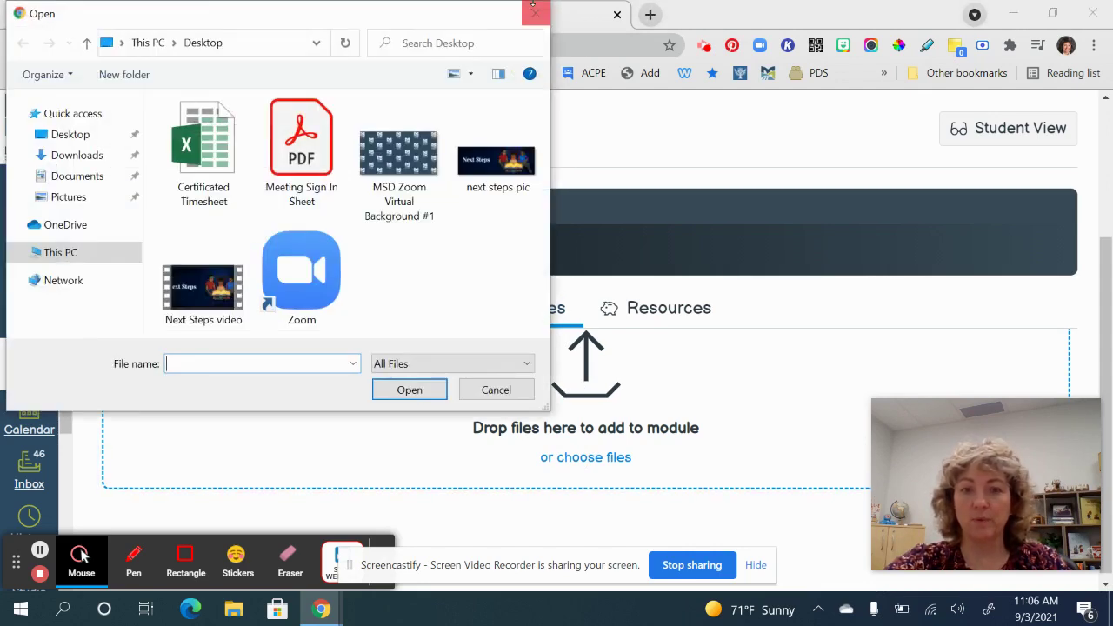
click(536, 13)
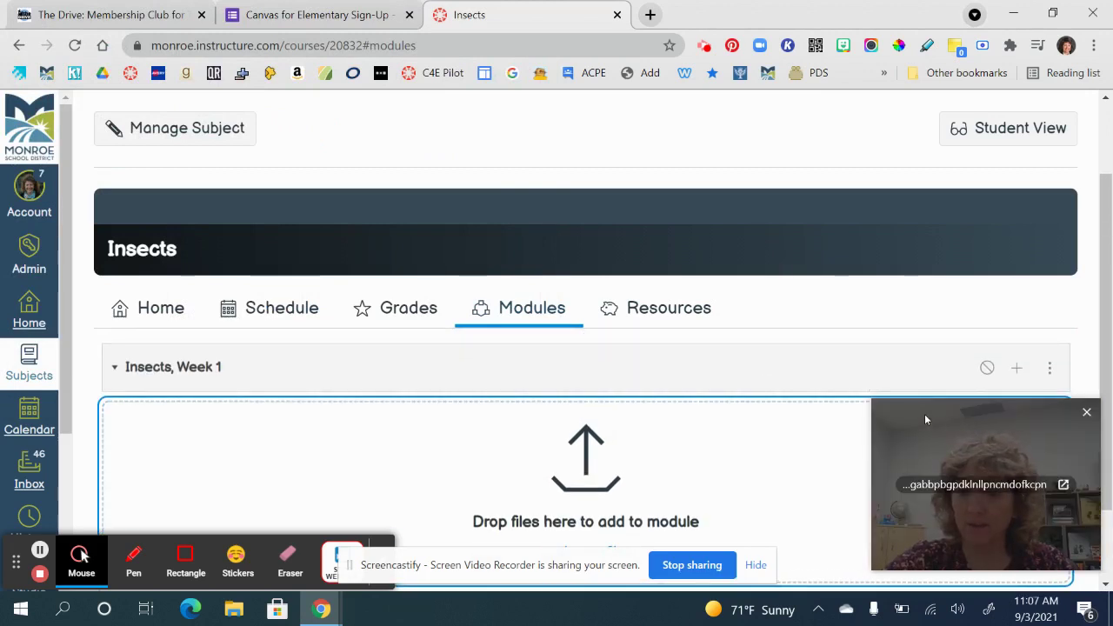
View the form for adding an item to the Insects, Week 1 module and close it without adding anything.
drag(925, 414, 916, 442)
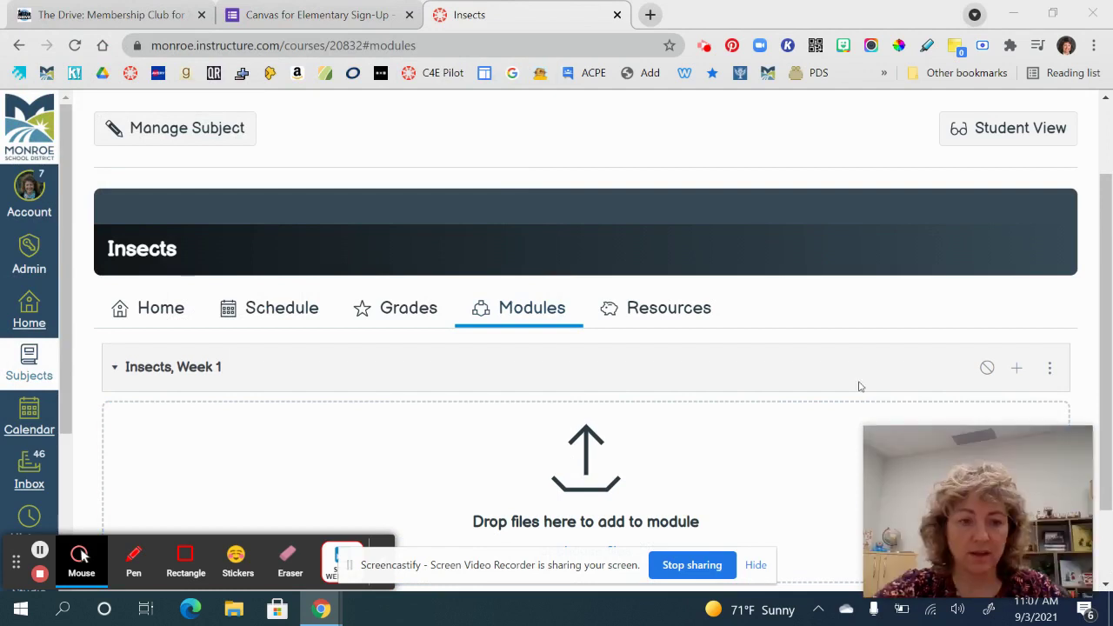
click(1019, 371)
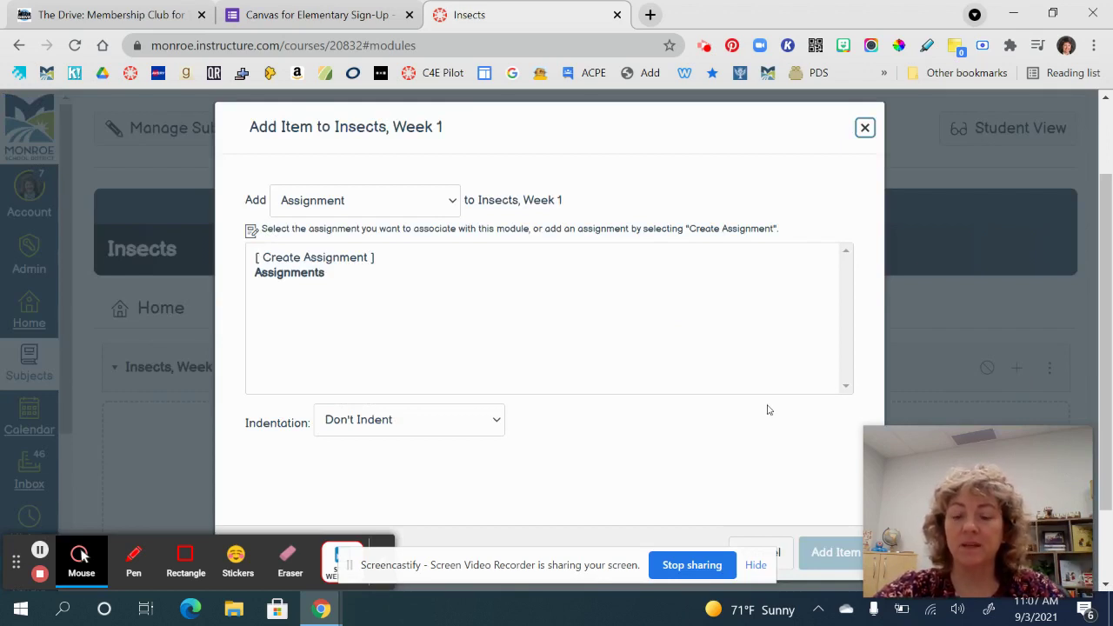
click(864, 129)
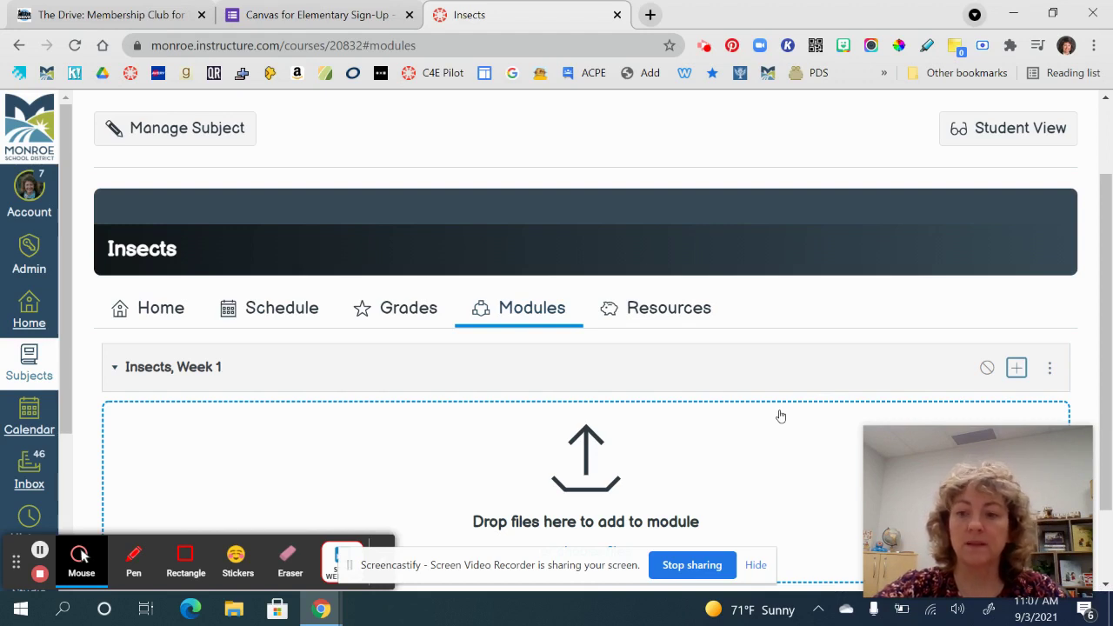
Look over the management options of the Insects, Week 1 module and the overall modules page.
click(1051, 373)
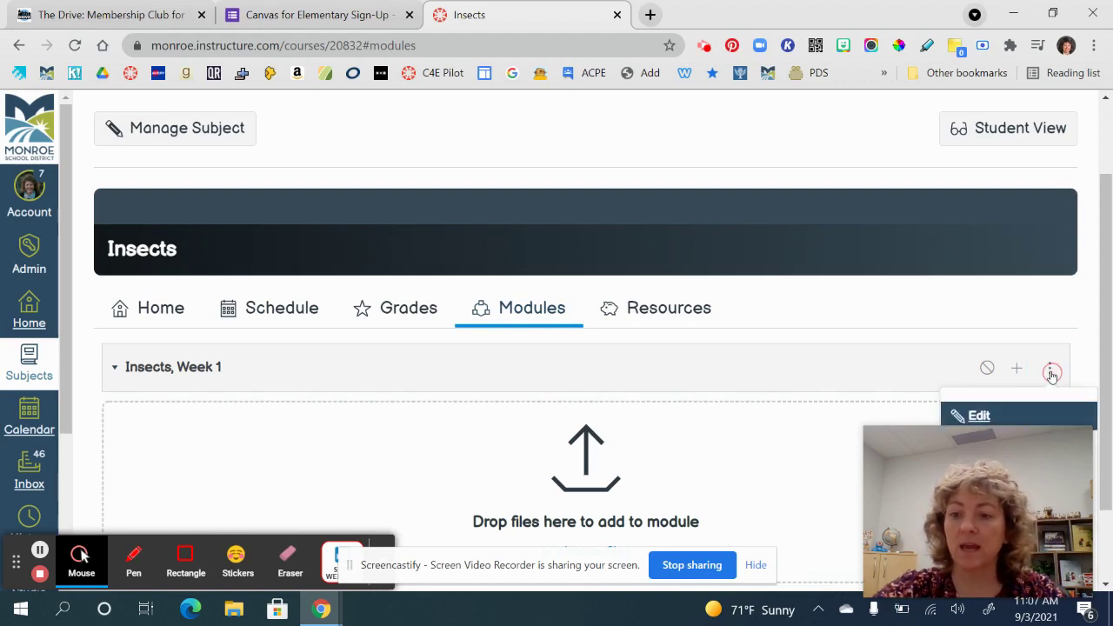
scroll(1053, 376, down, 1)
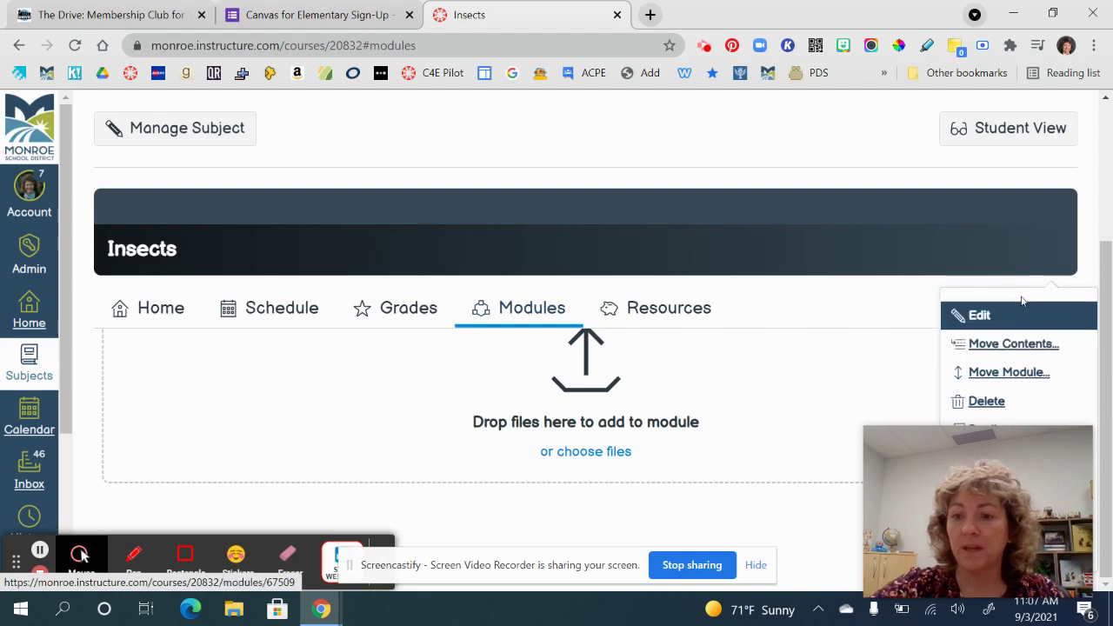
click(877, 167)
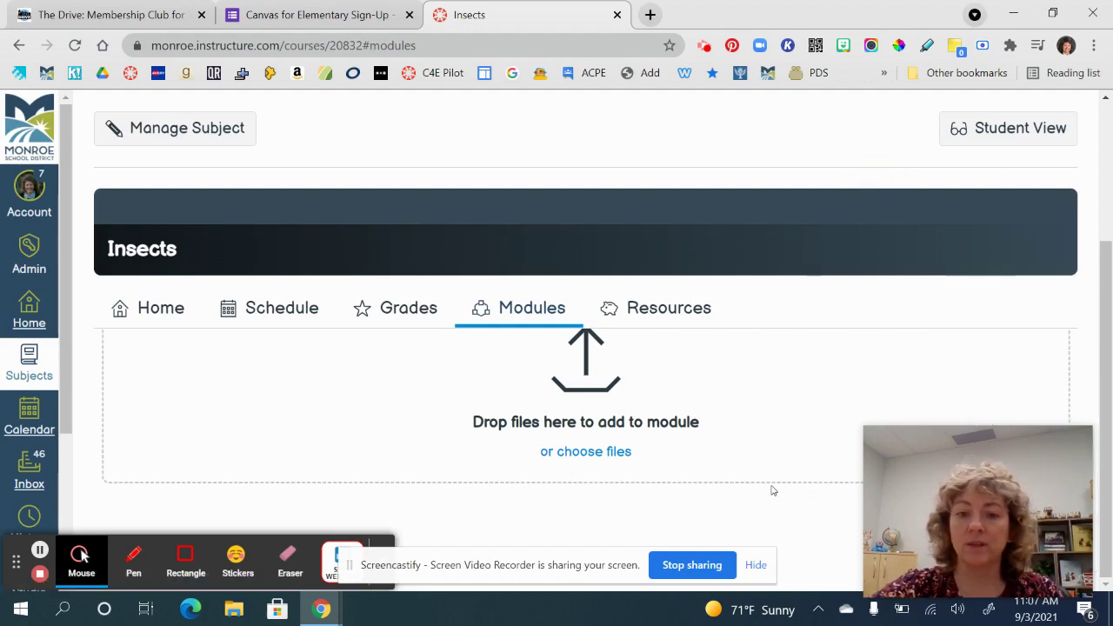
scroll(772, 491, up, 1)
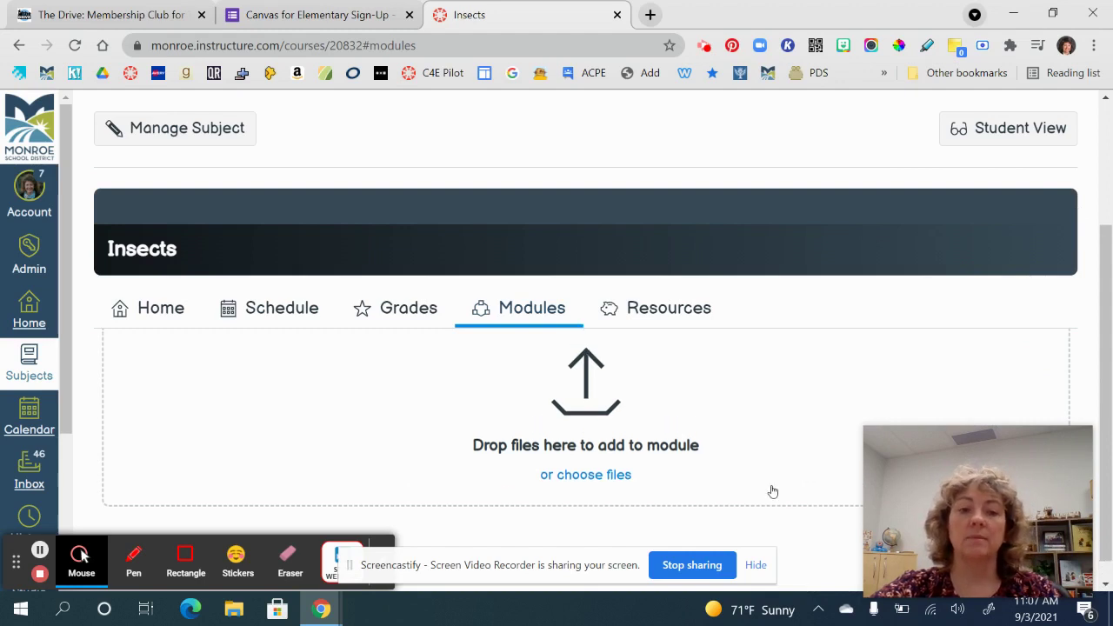
scroll(771, 491, up, 1)
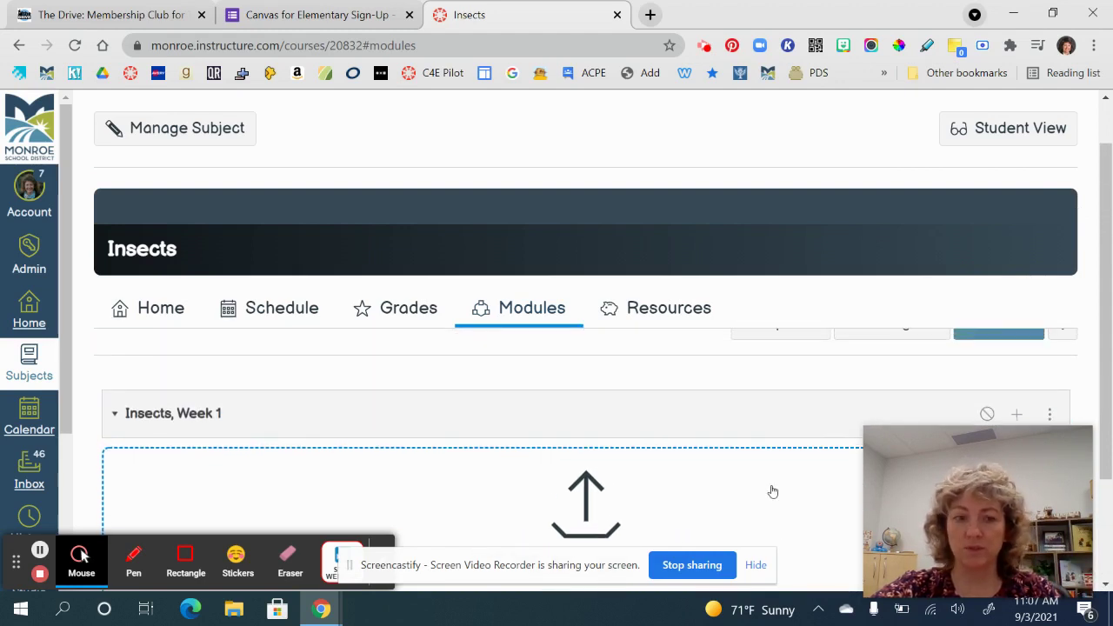
scroll(773, 491, up, 1)
scroll(773, 491, down, 1)
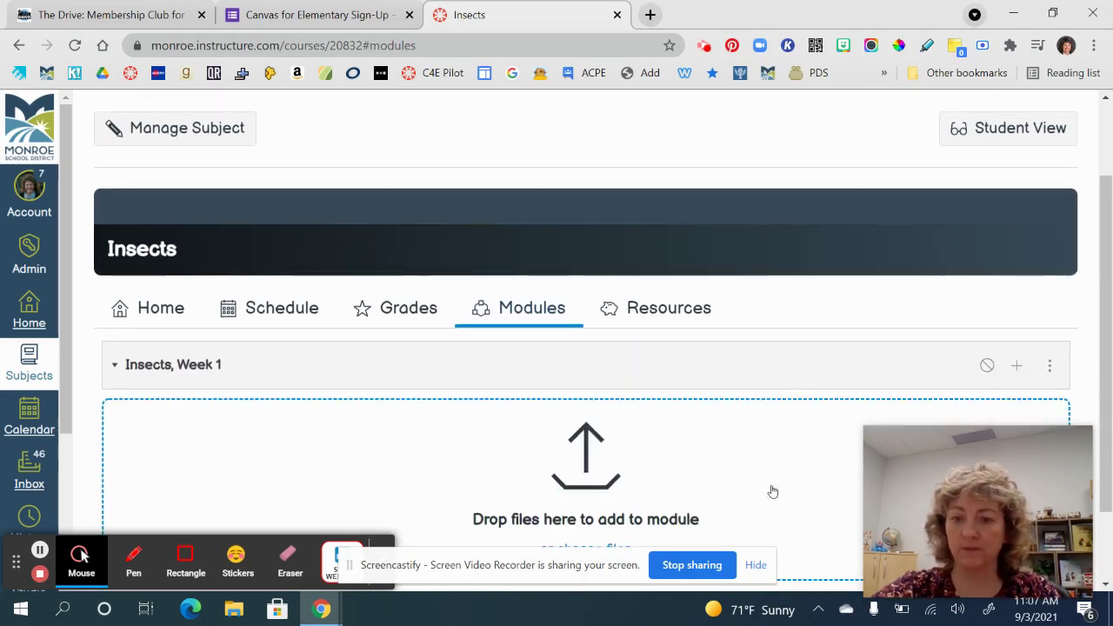
scroll(772, 492, up, 1)
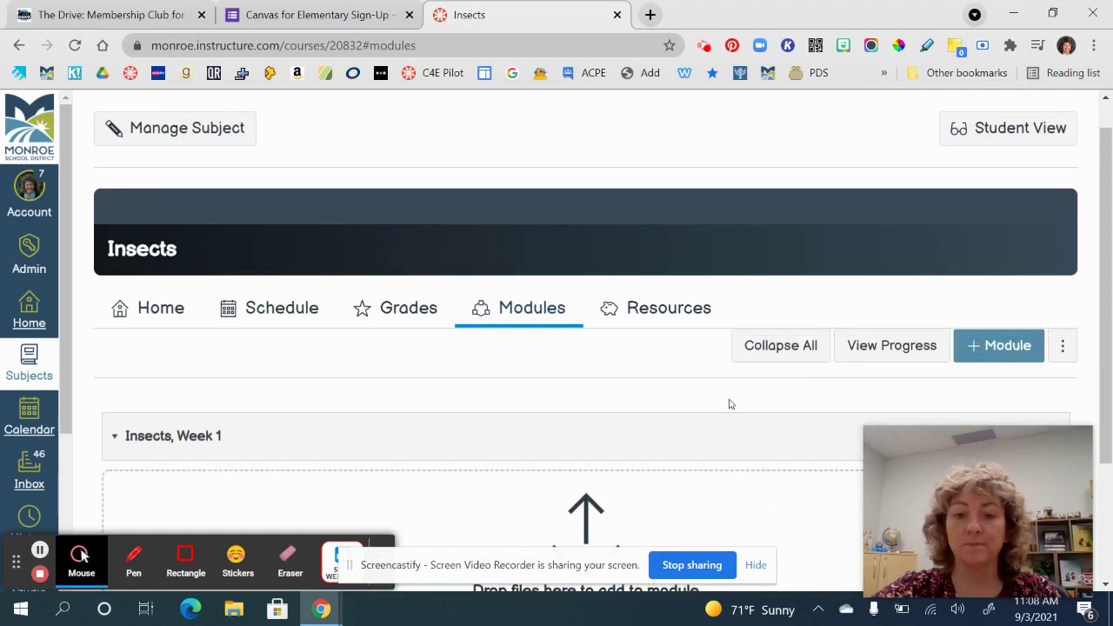
Examine the student applications offered in the Insects subject's resources.
click(670, 301)
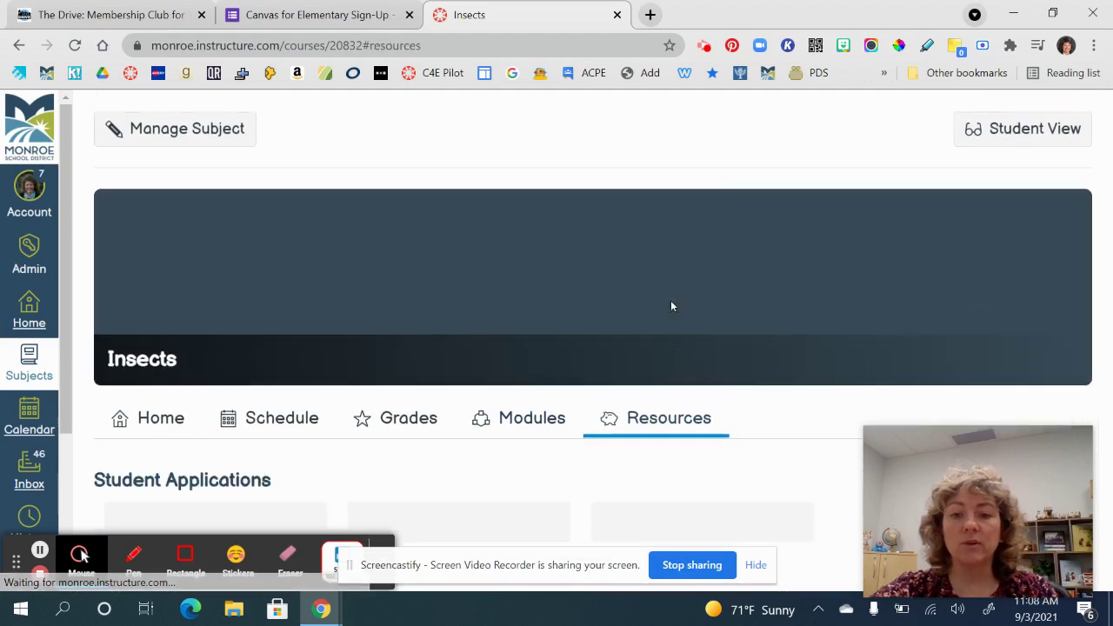
scroll(742, 468, down, 2)
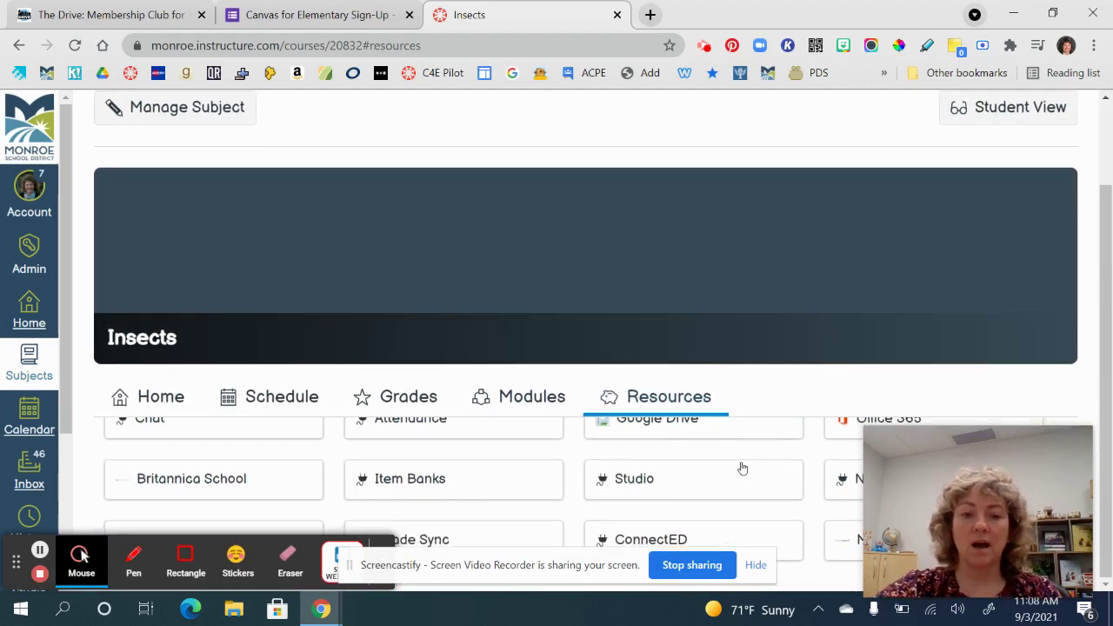
scroll(742, 469, up, 1)
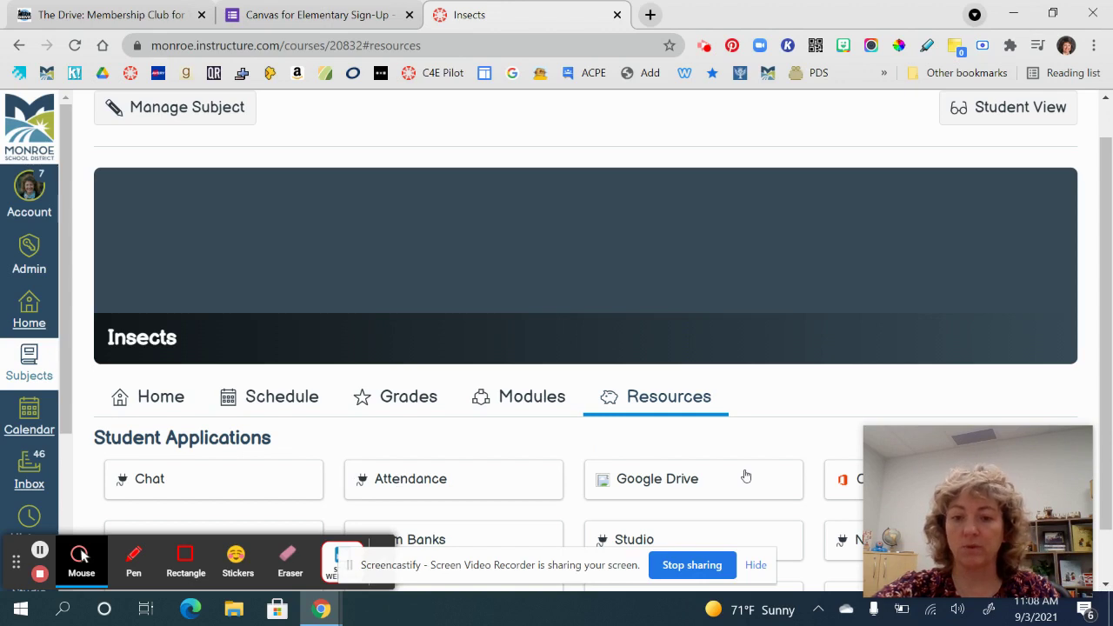
Preview the Insects resources in Student View and leave the student preview.
click(1027, 114)
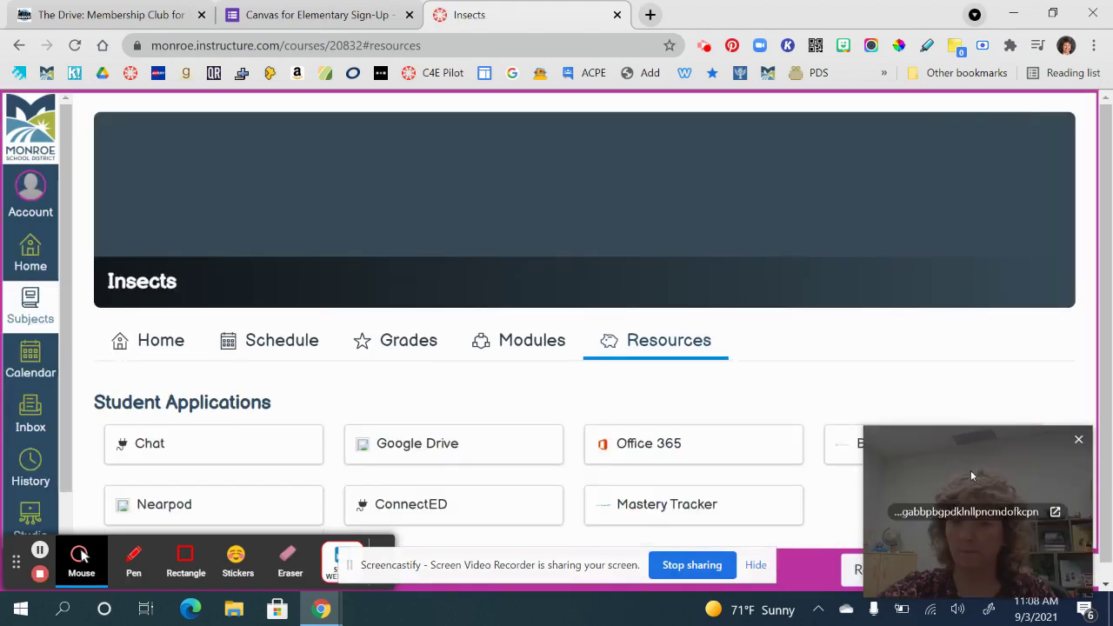
drag(970, 469, 606, 478)
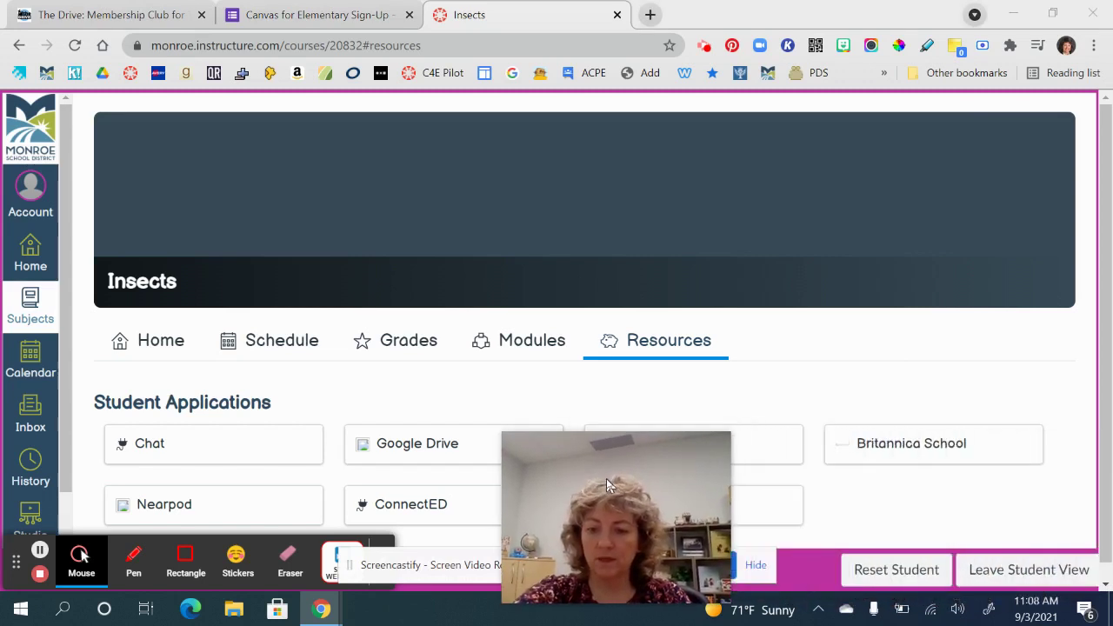
click(1042, 576)
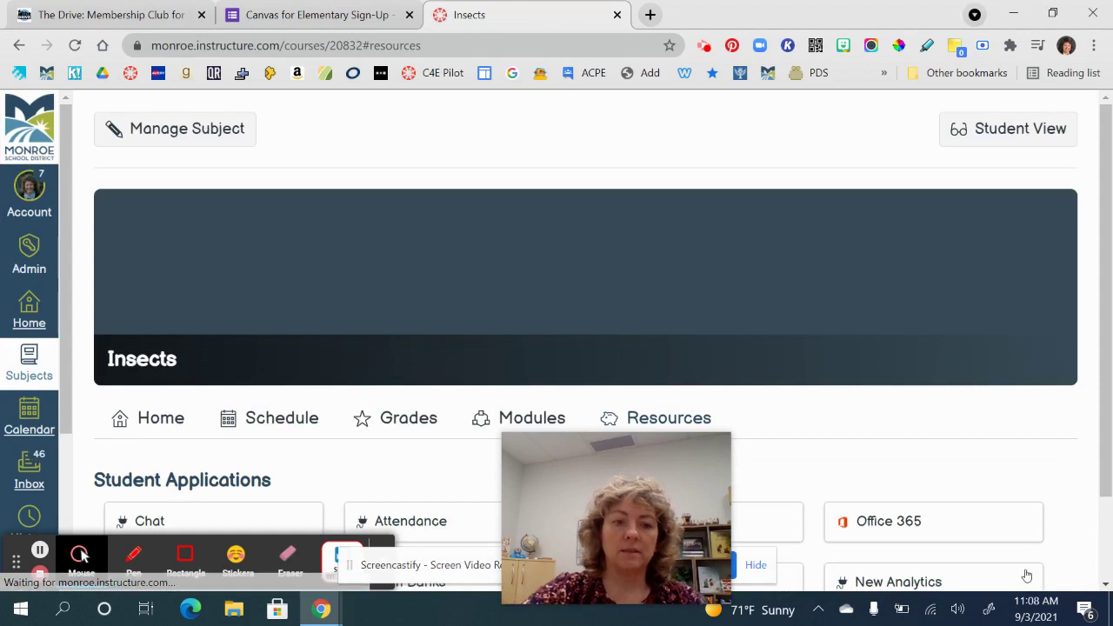
In the Insects subject's navigation settings, move Grades into the items hidden from students.
click(212, 133)
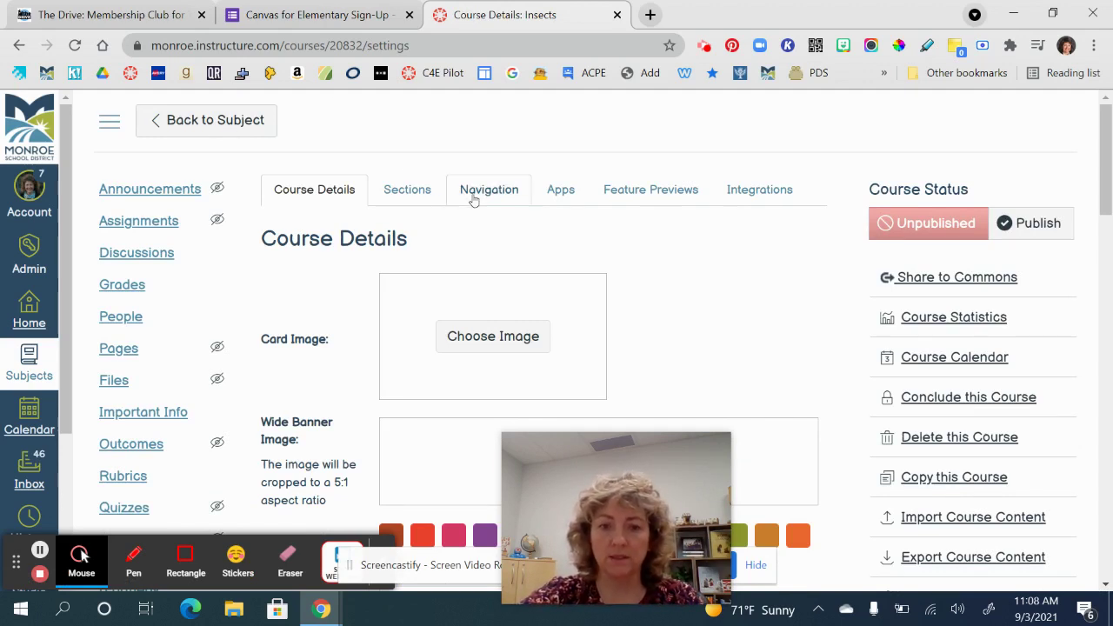
click(503, 199)
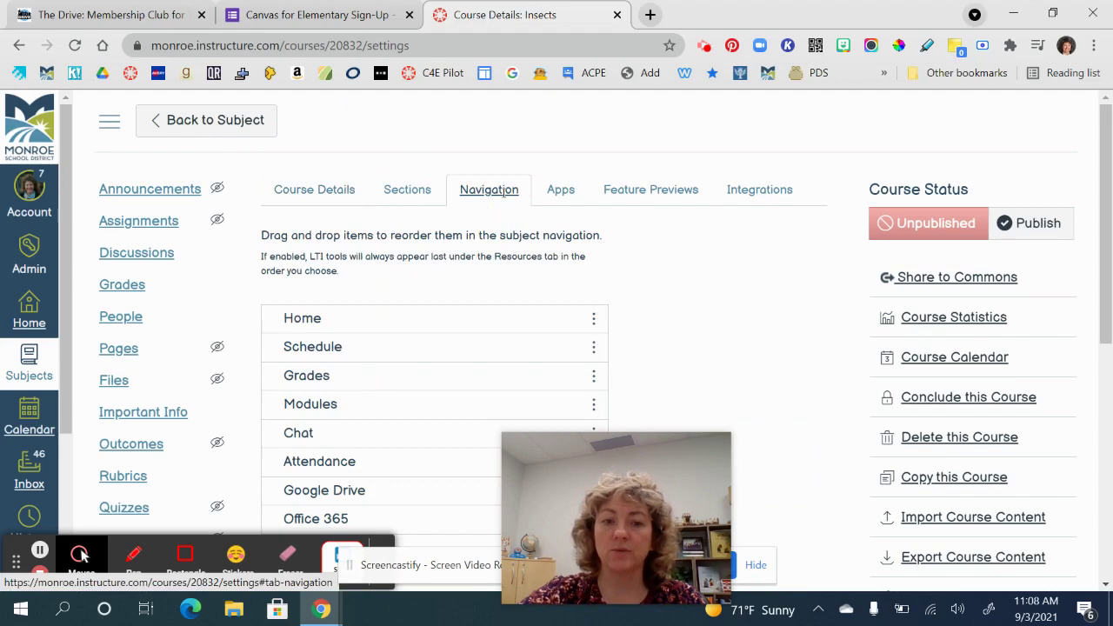
scroll(339, 366, down, 2)
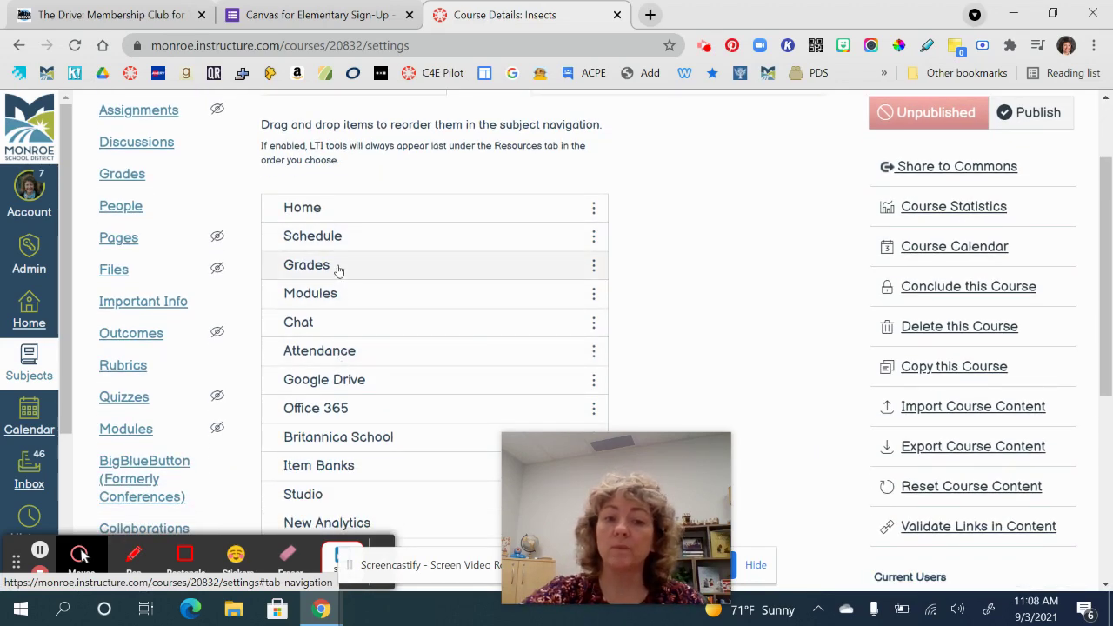
drag(339, 269, 340, 543)
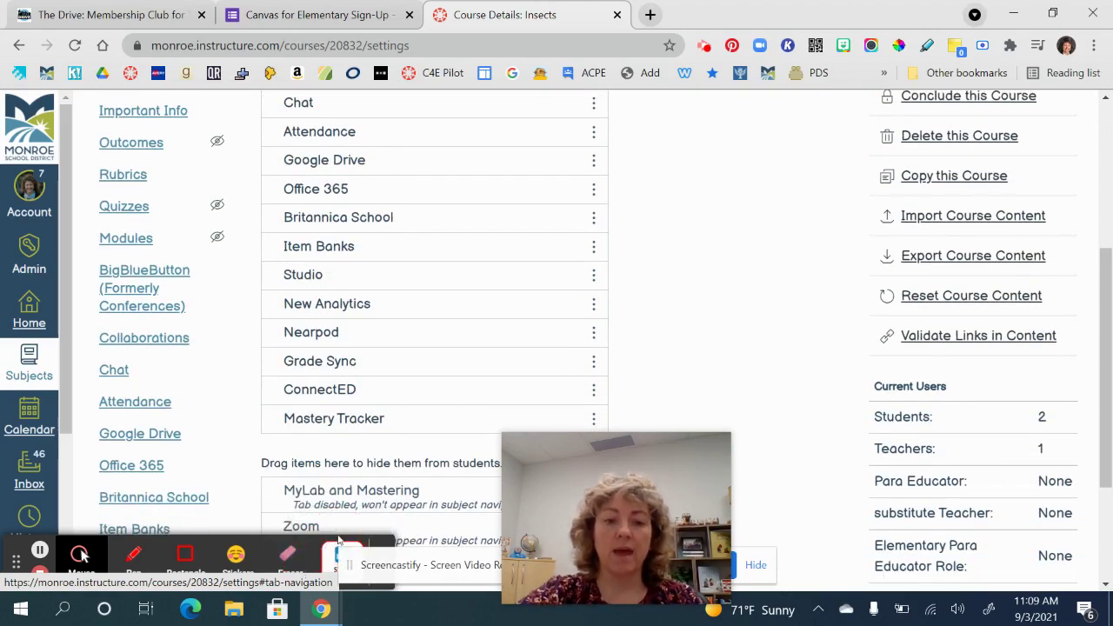
scroll(441, 315, up, 3)
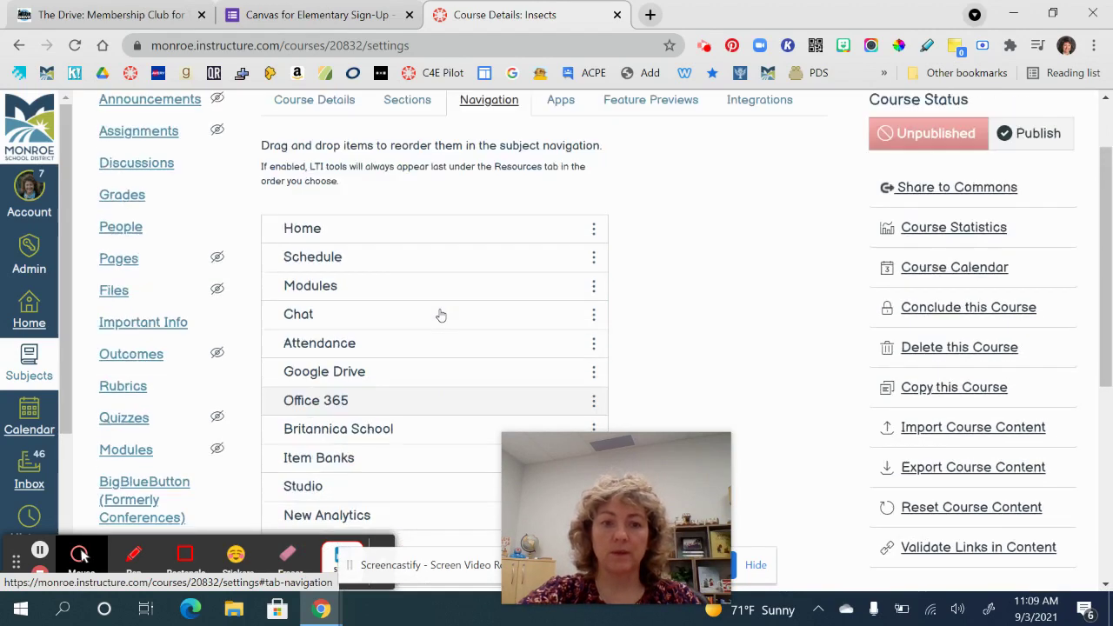
scroll(441, 315, down, 5)
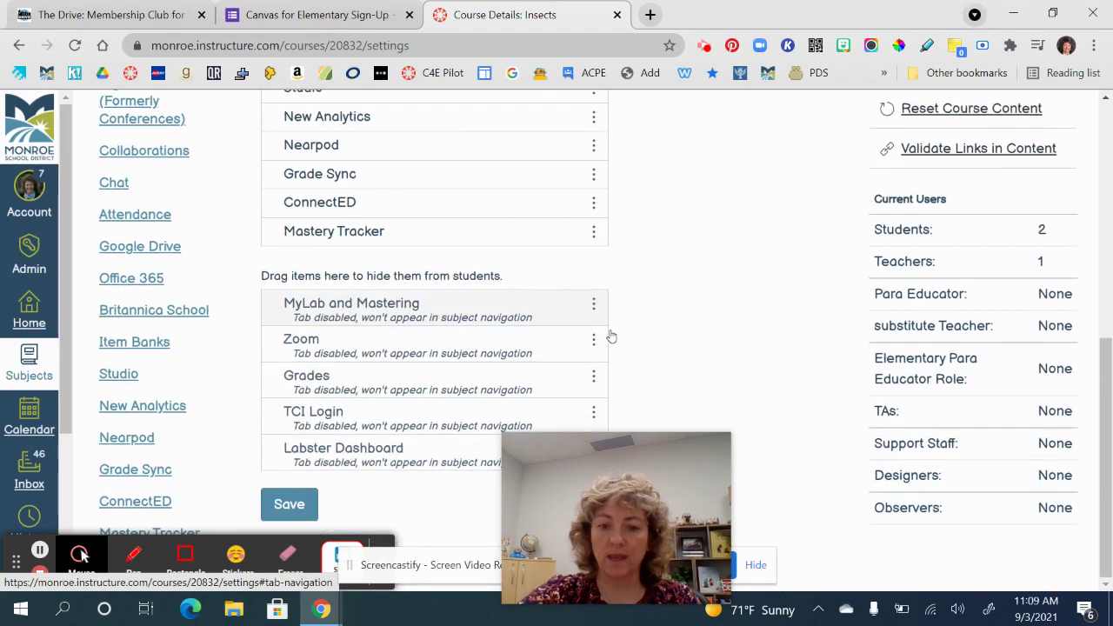
Save the Insects subject's navigation settings with Grades hidden from students.
mouse_move(623, 493)
drag(621, 462, 913, 370)
click(711, 566)
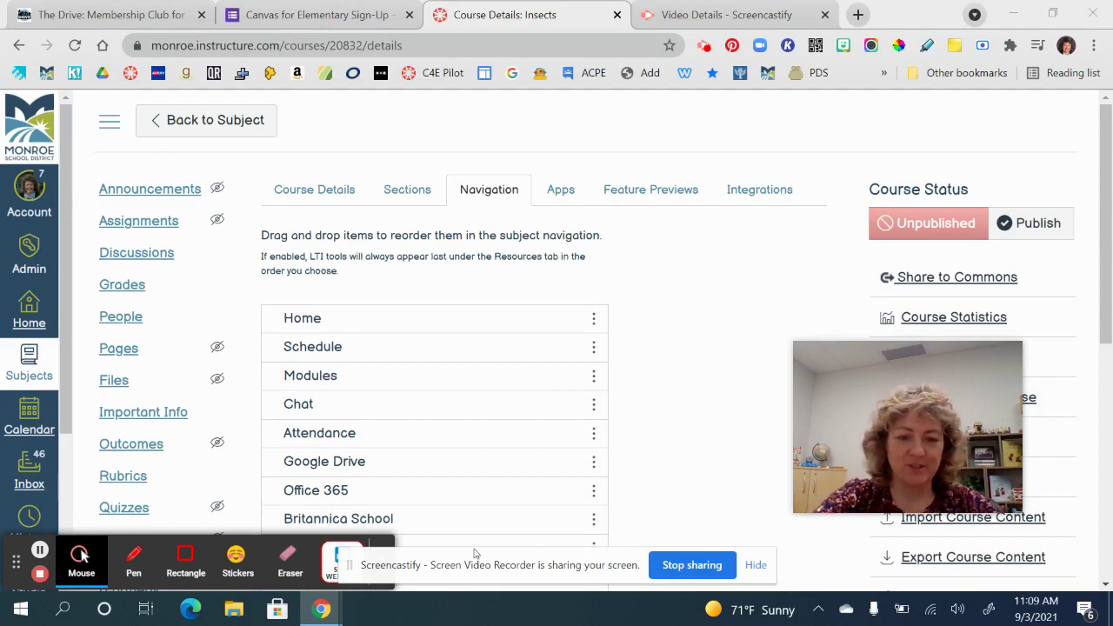
drag(446, 558, 290, 507)
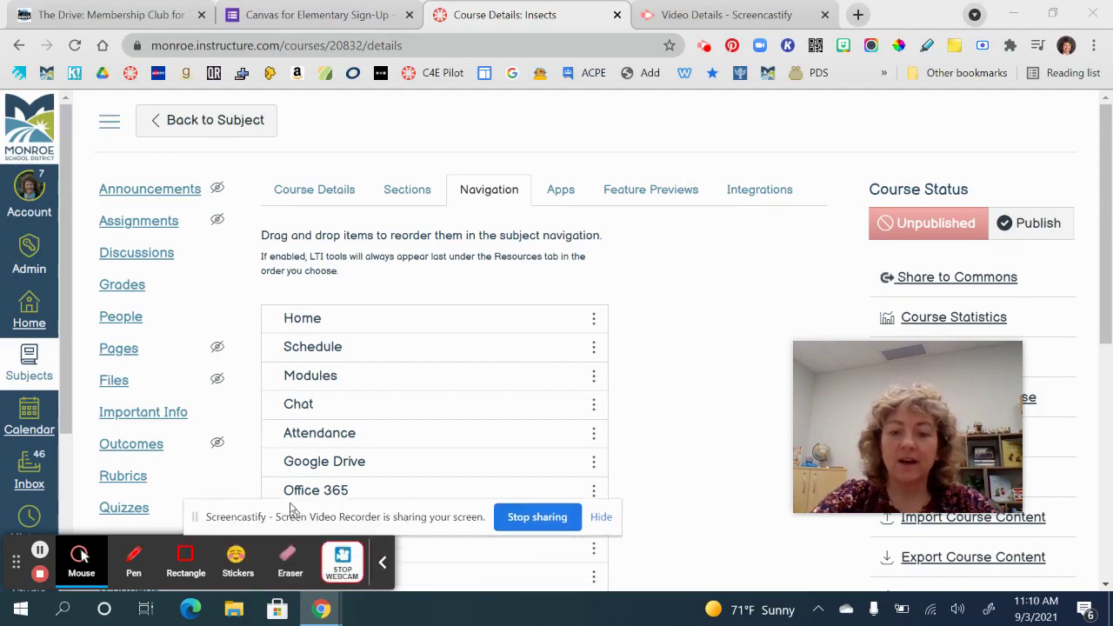
scroll(770, 407, down, 5)
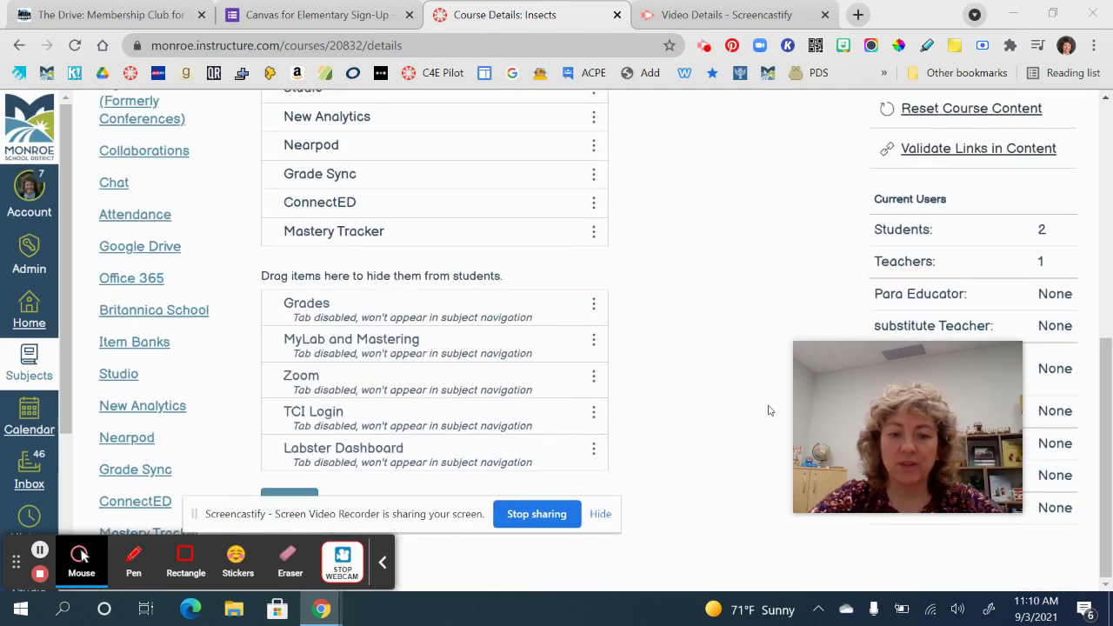
drag(435, 511, 533, 555)
click(295, 511)
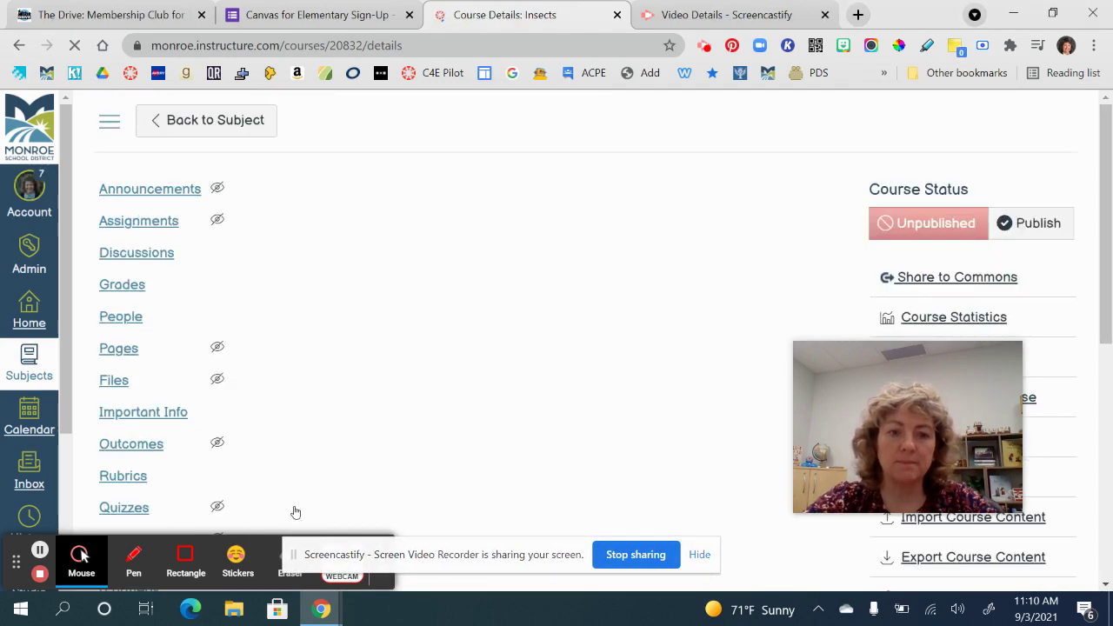
Return from the Insects subject to the home dashboard and examine the course gradebooks listed under Grades.
click(218, 124)
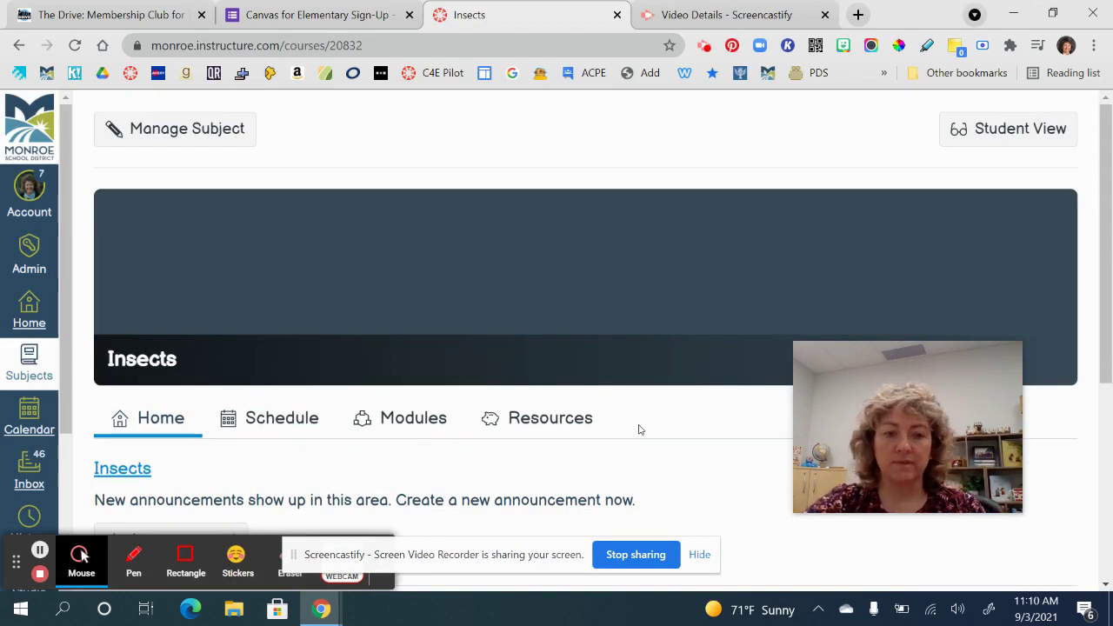
click(35, 306)
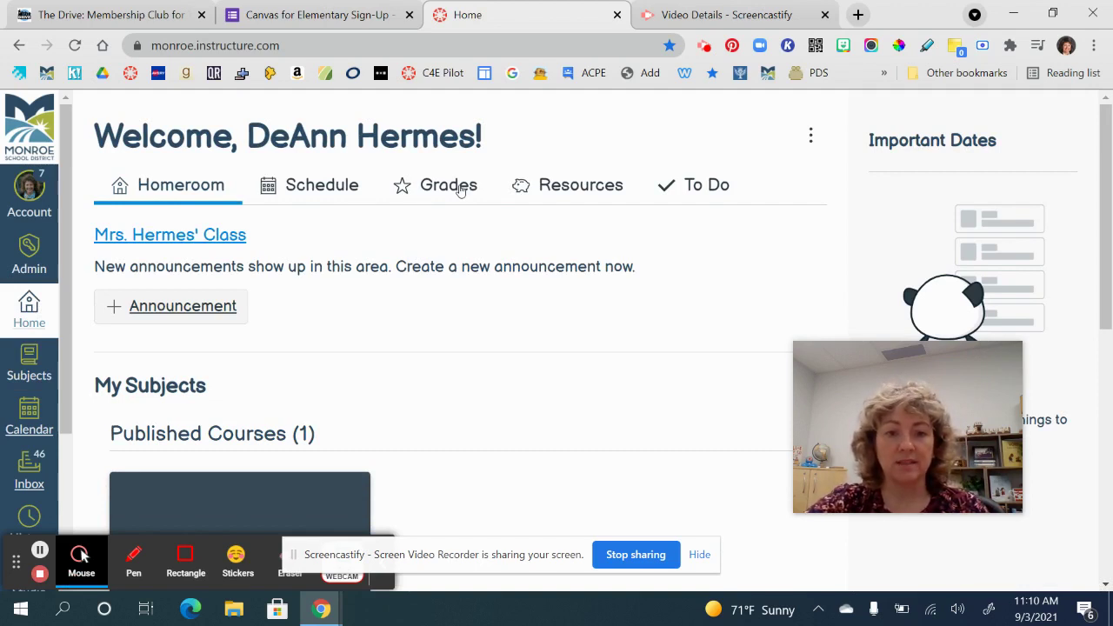
click(461, 191)
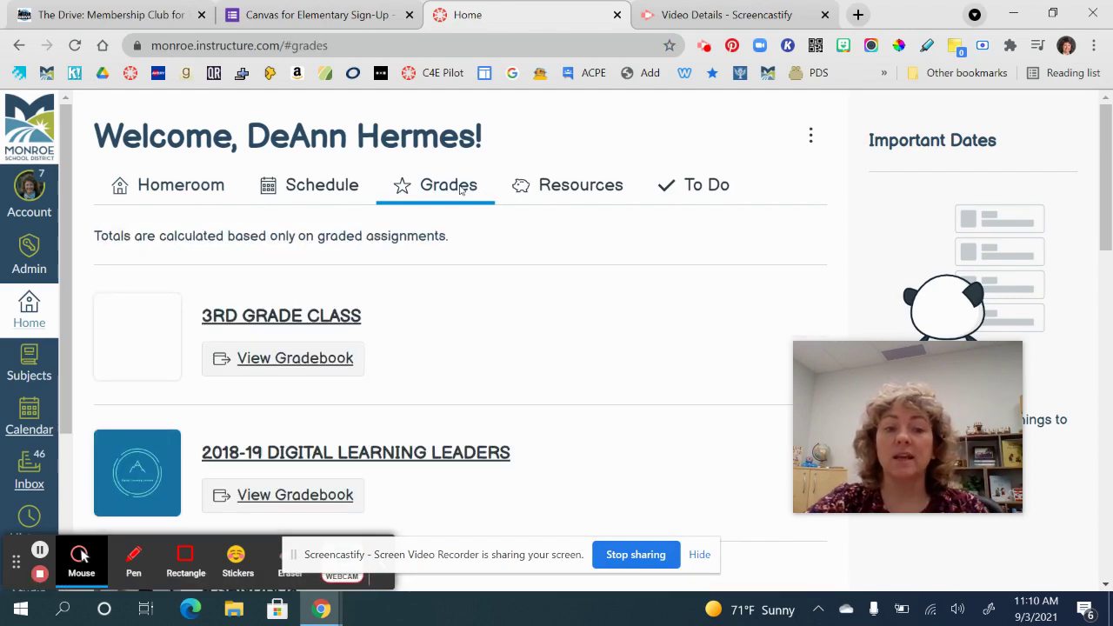
scroll(512, 403, down, 3)
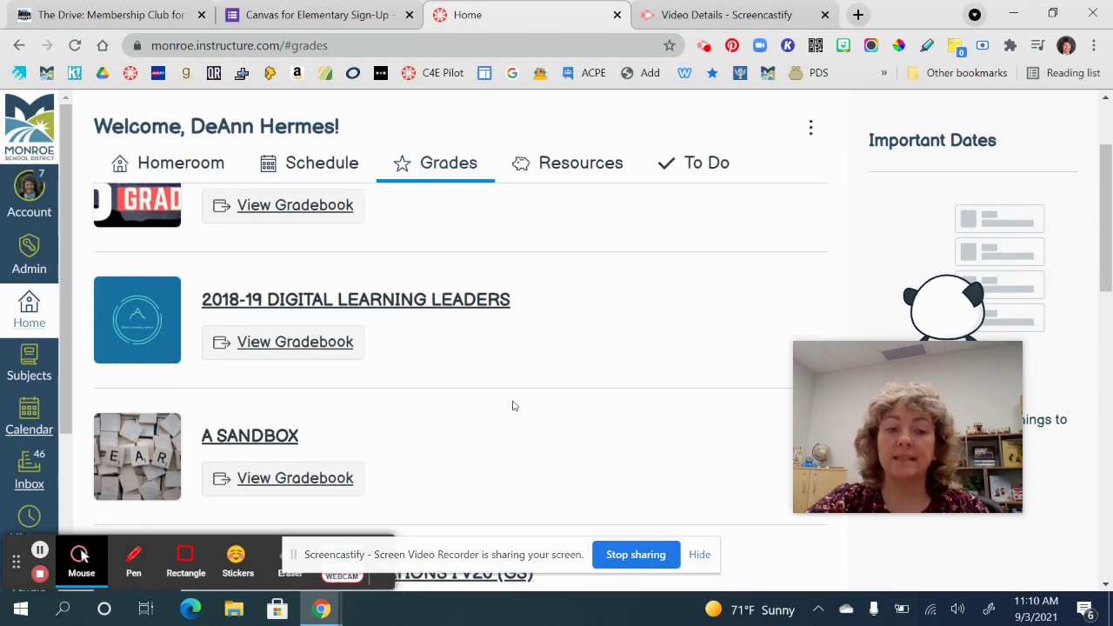
scroll(512, 407, down, 5)
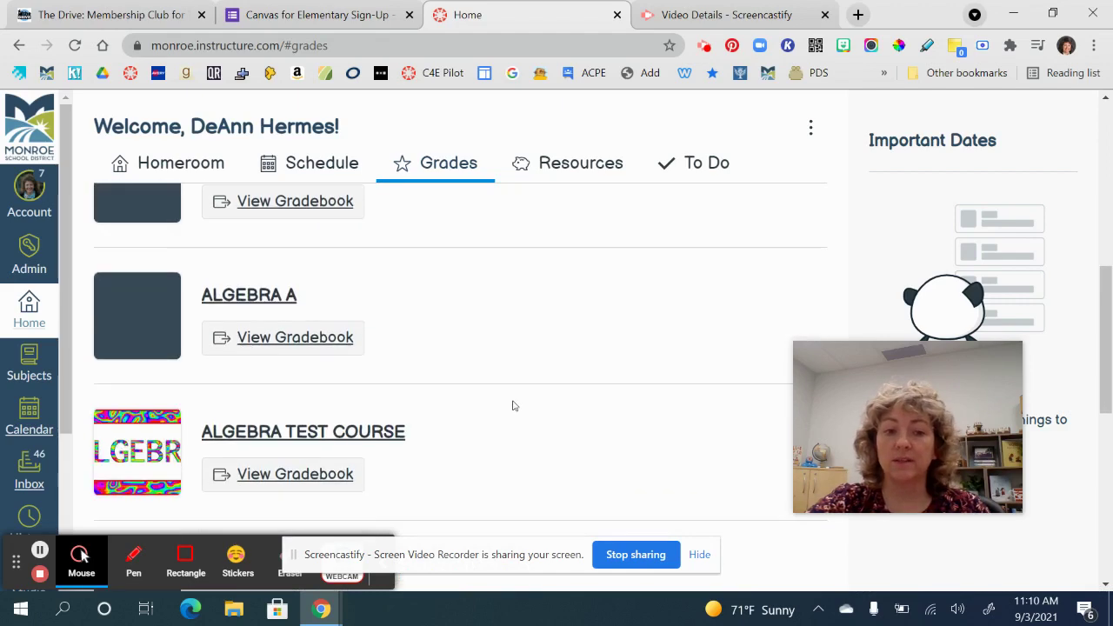
scroll(512, 406, up, 7)
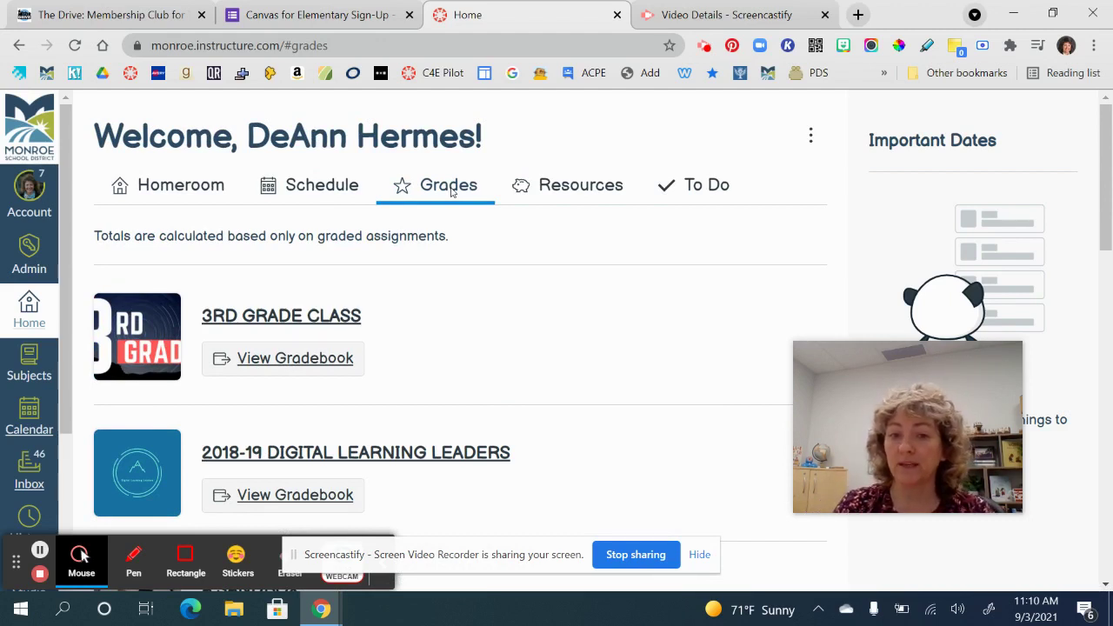
Review the dashboard's homeroom subjects, grades and schedule views.
click(196, 185)
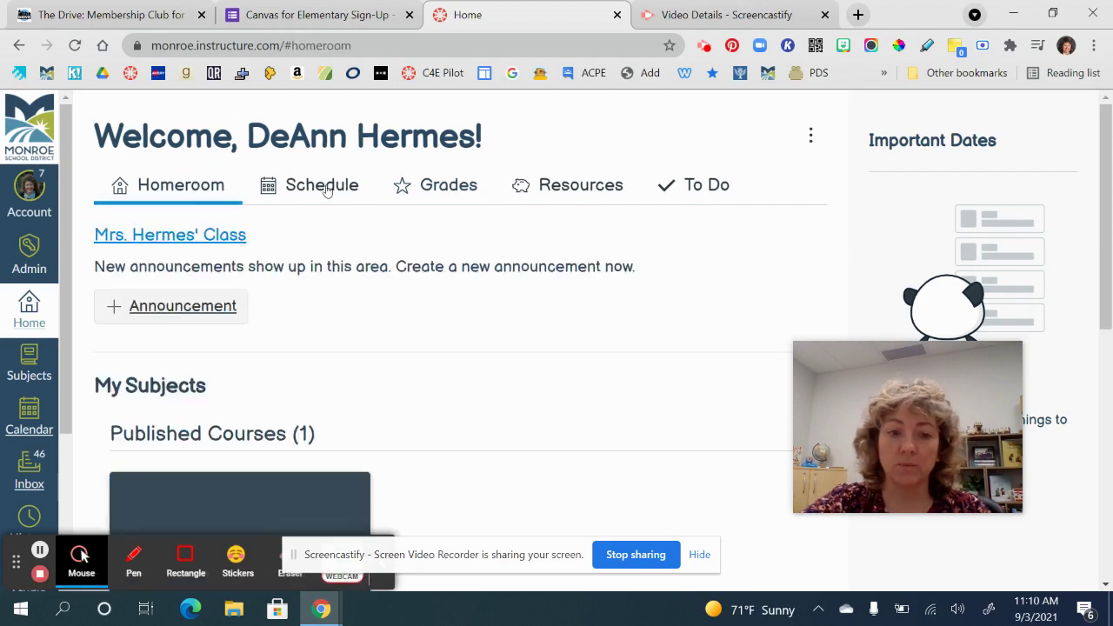
scroll(524, 326, down, 2)
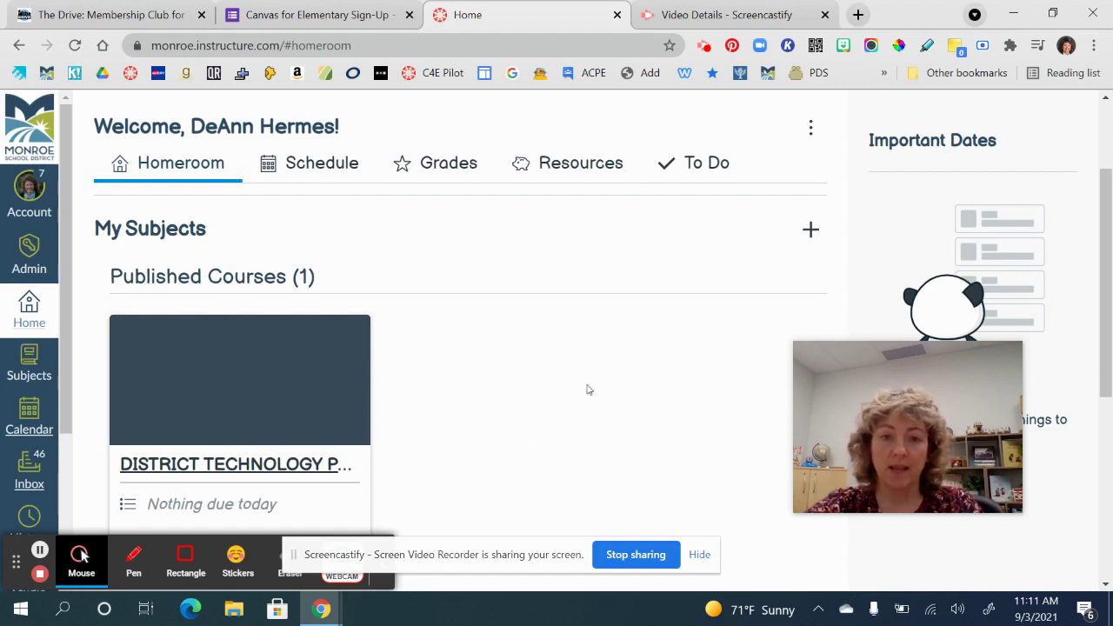
click(446, 165)
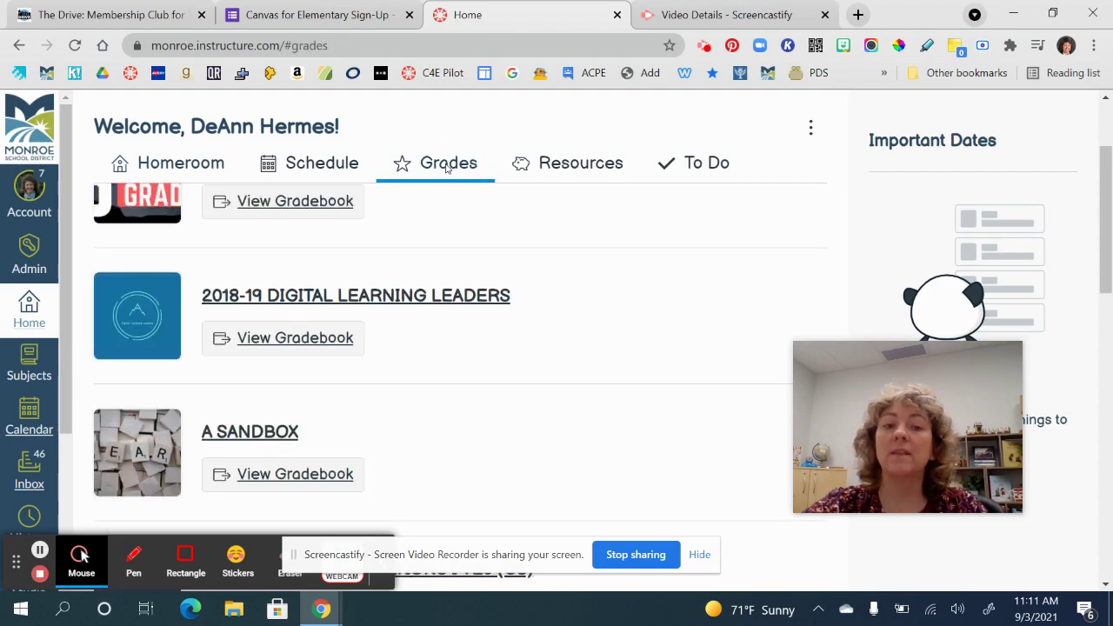
click(188, 166)
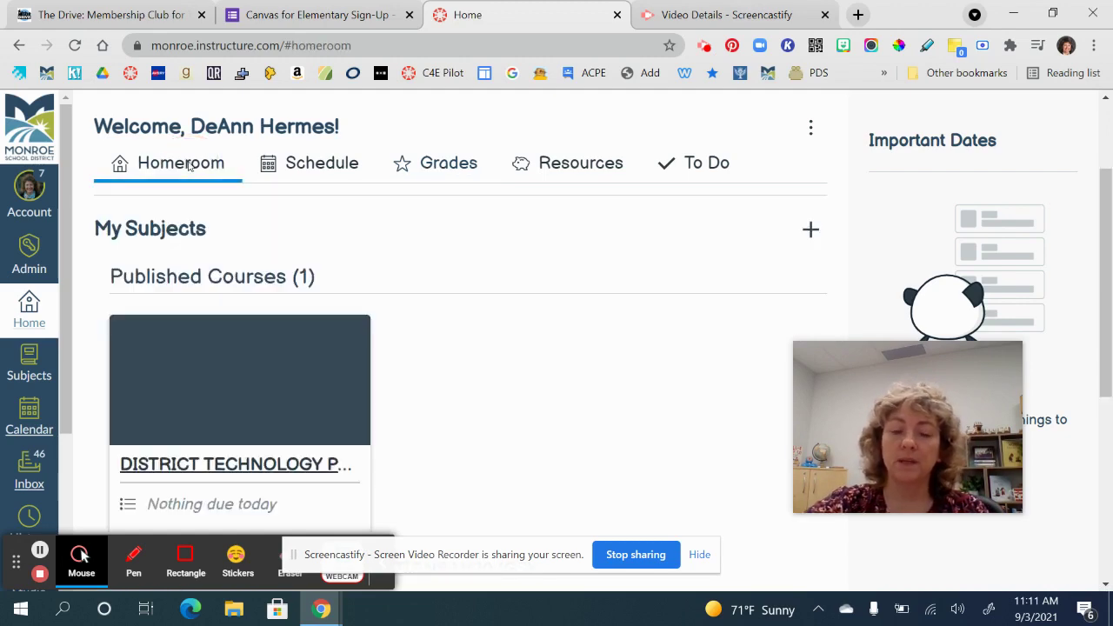
click(330, 174)
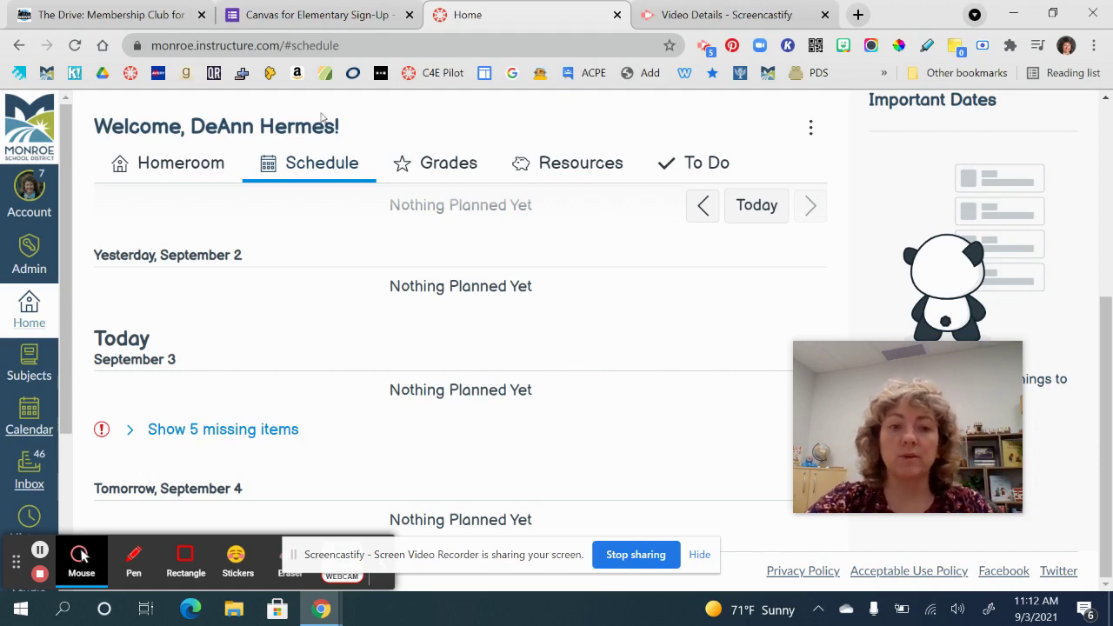
Open the unpublished Insects subject from the homeroom and publish it in its management settings.
click(205, 165)
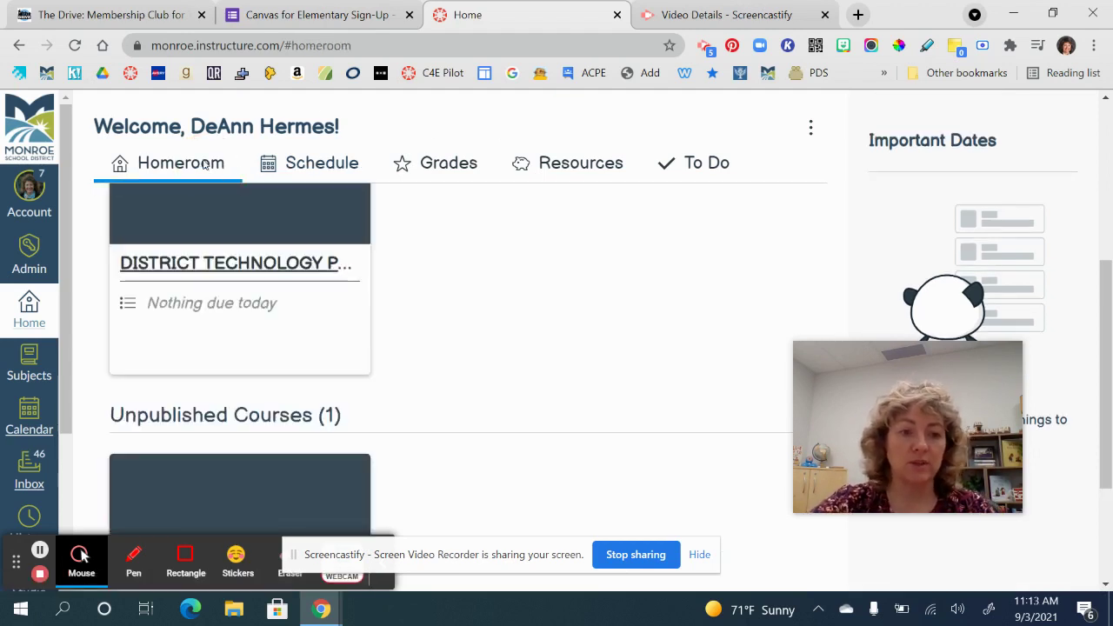
scroll(485, 258, down, 1)
scroll(484, 261, down, 2)
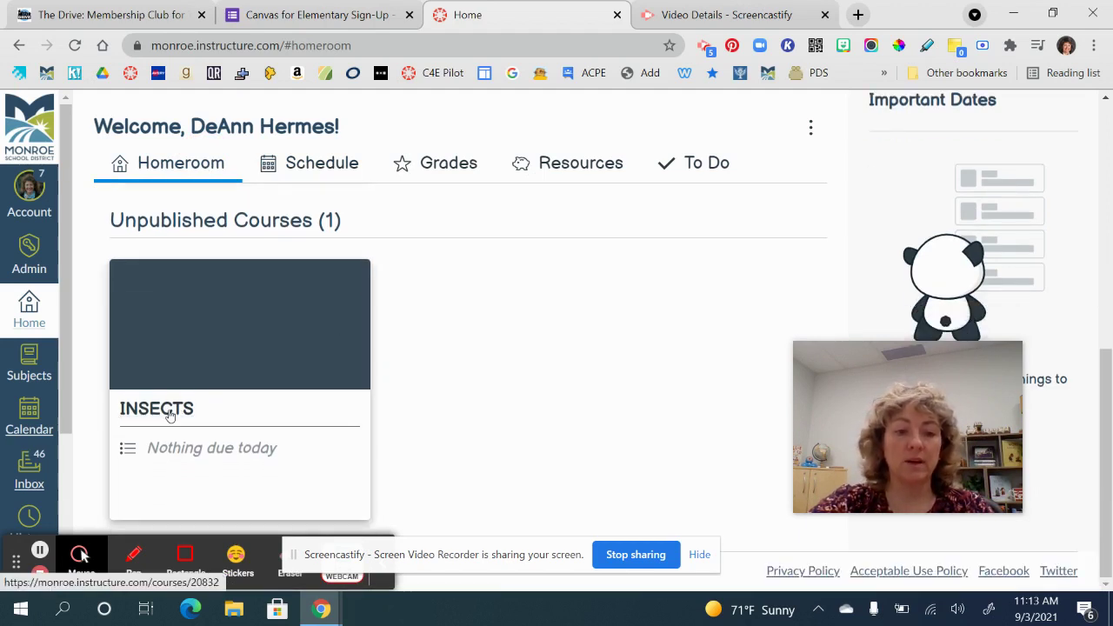
click(170, 415)
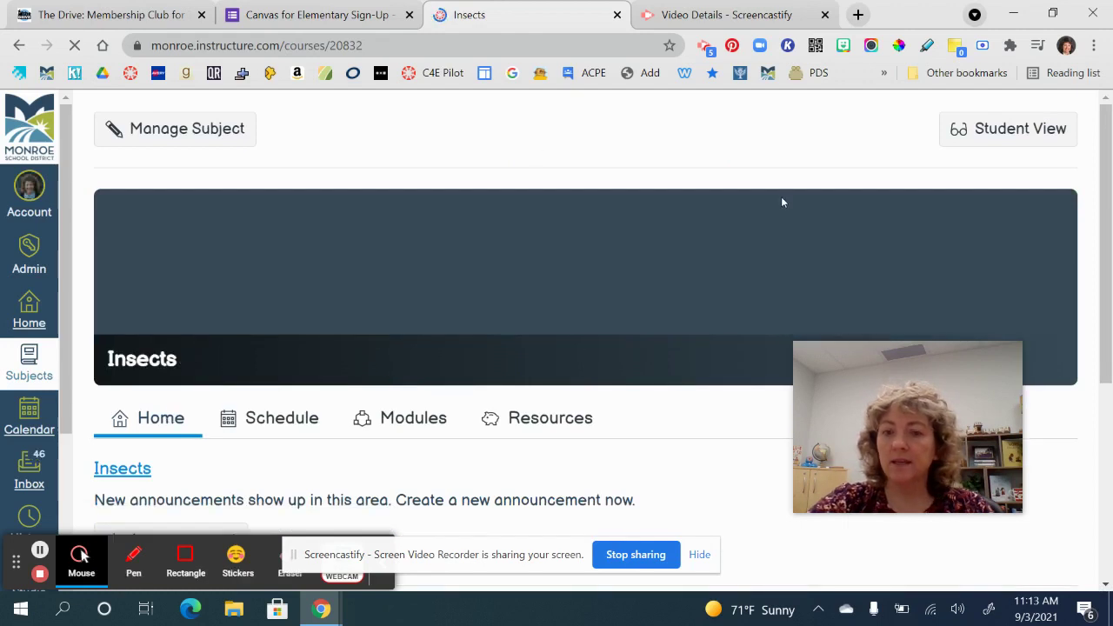
click(235, 130)
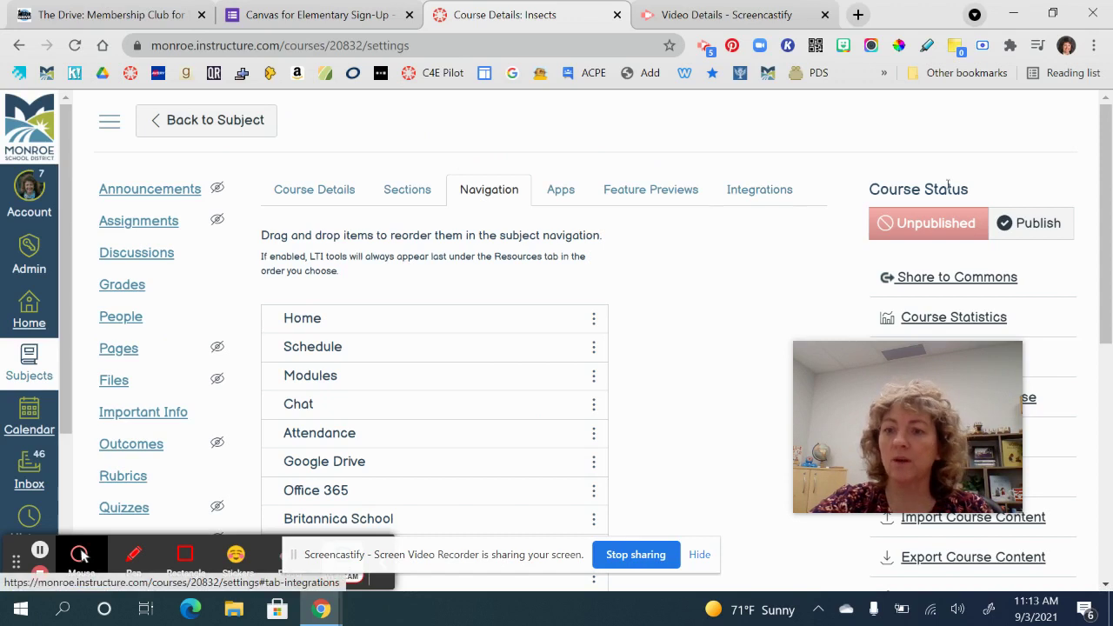
click(1038, 225)
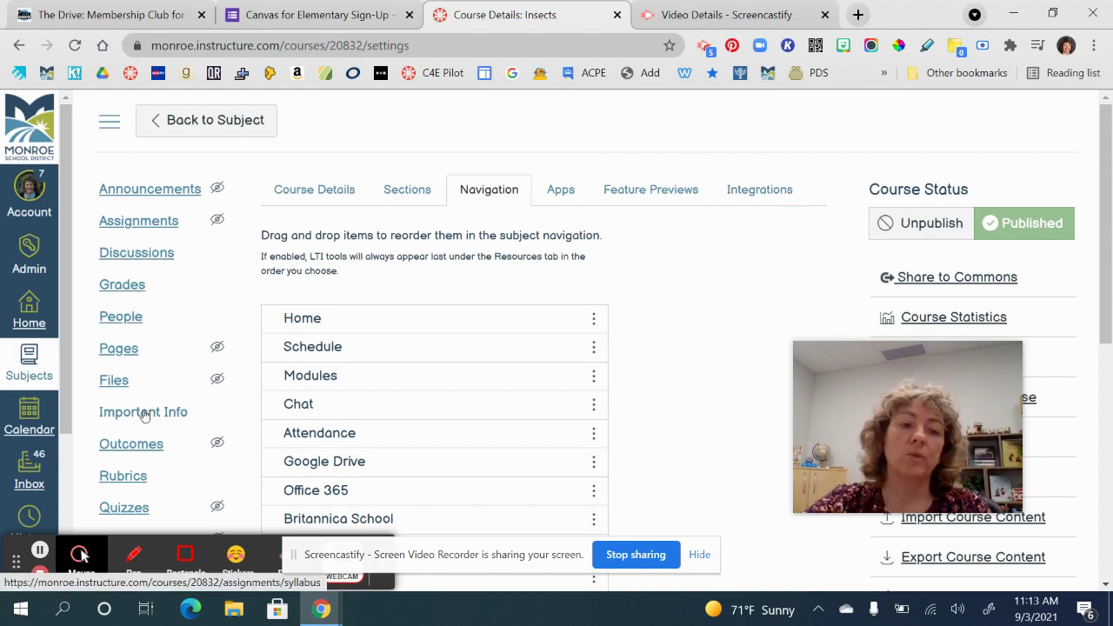
Open the assignments list of the Insects subject.
click(158, 226)
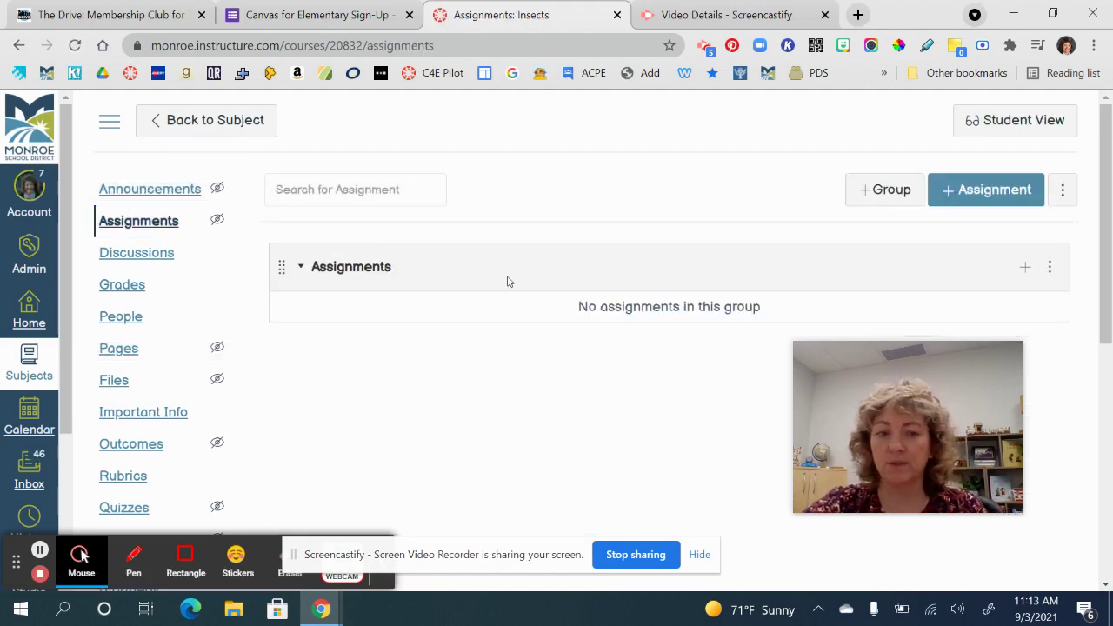
scroll(557, 417, down, 1)
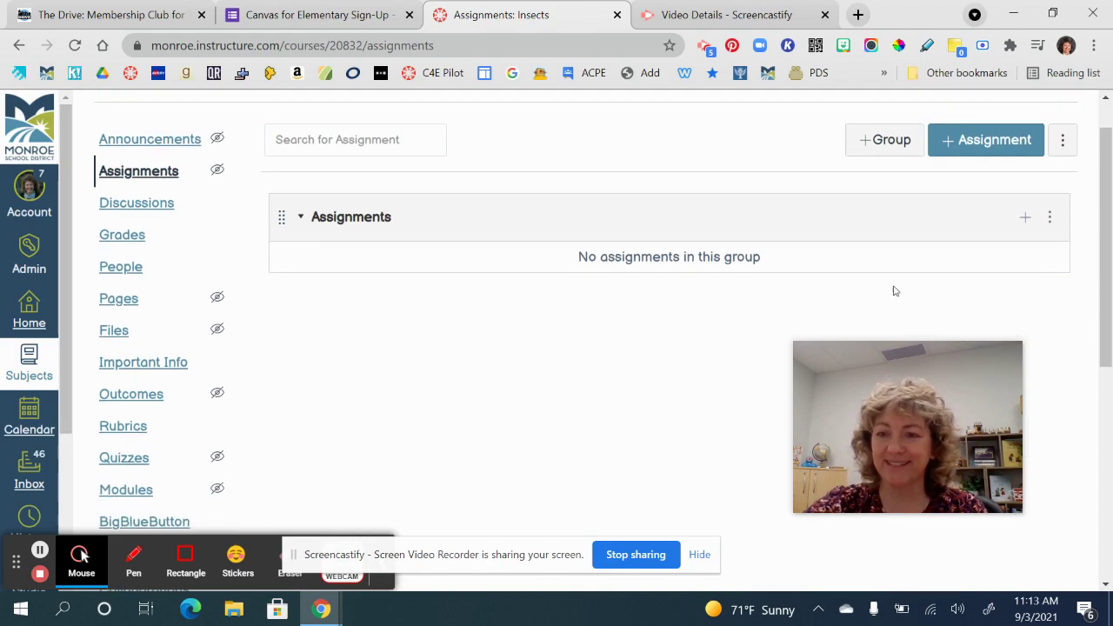
click(1026, 217)
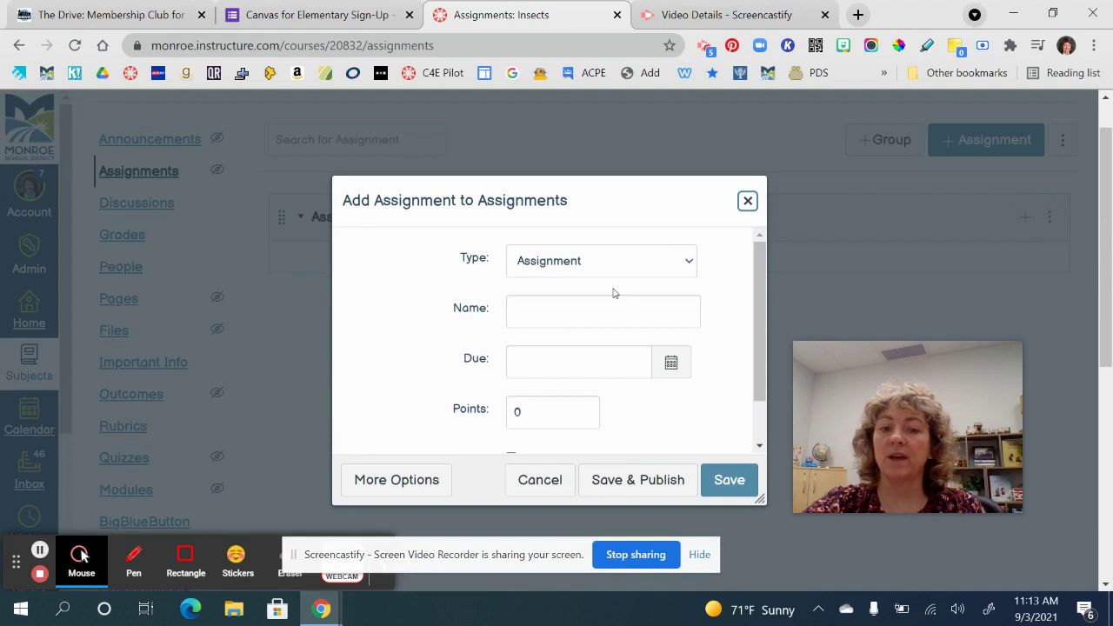
scroll(592, 371, down, 1)
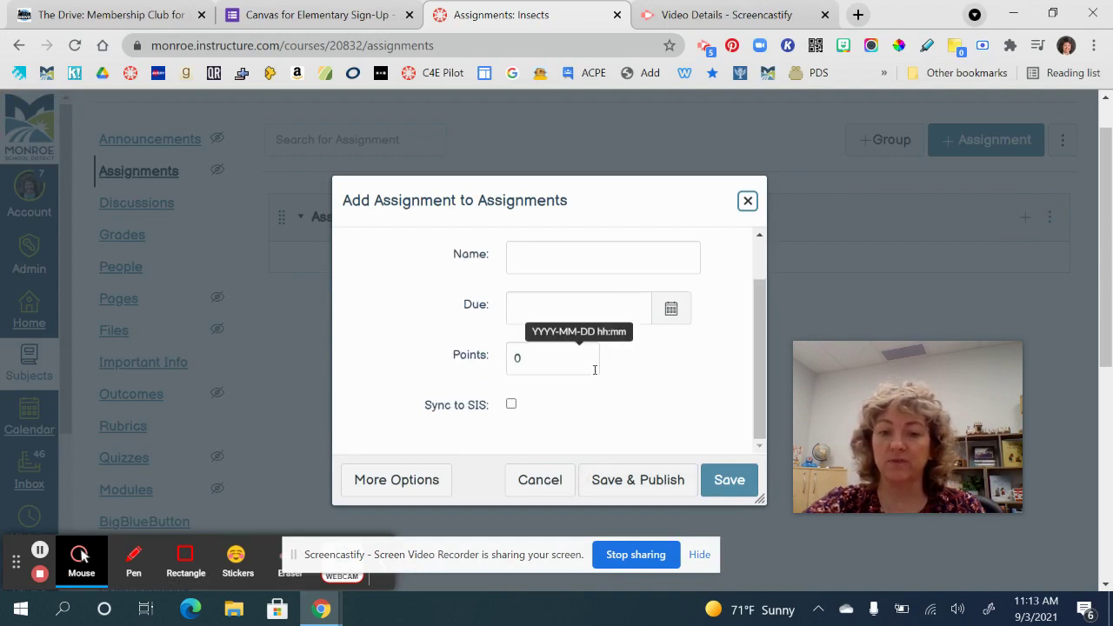
scroll(595, 370, up, 1)
click(747, 201)
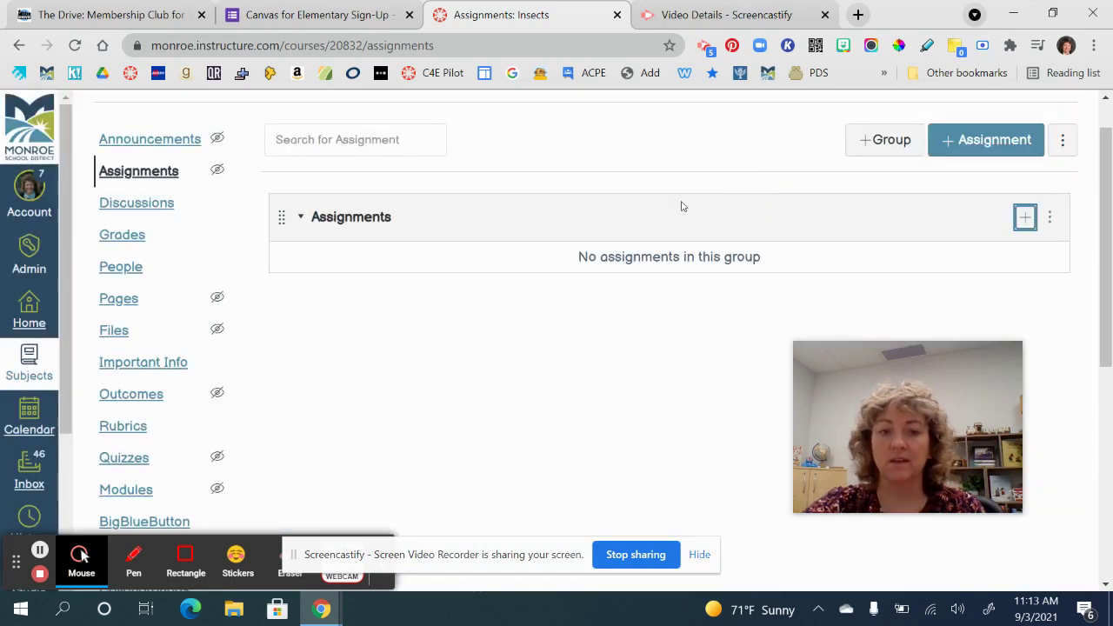
Start a new assignment in the Assignments group, named Test and due Sep 3 at 11:59pm.
click(1024, 218)
click(617, 312)
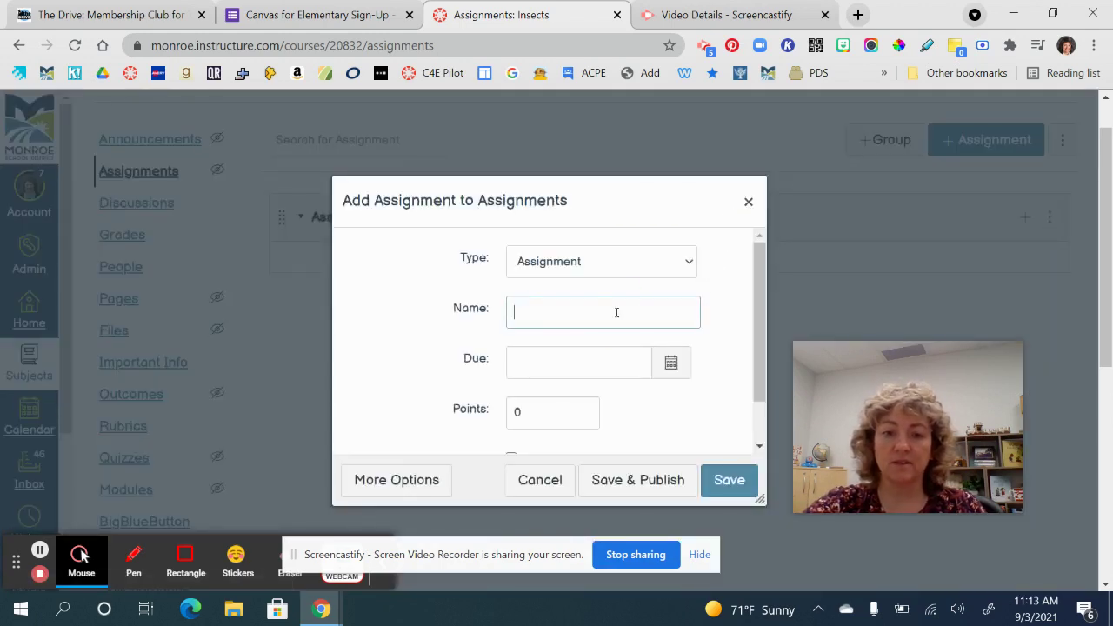
text(Test)
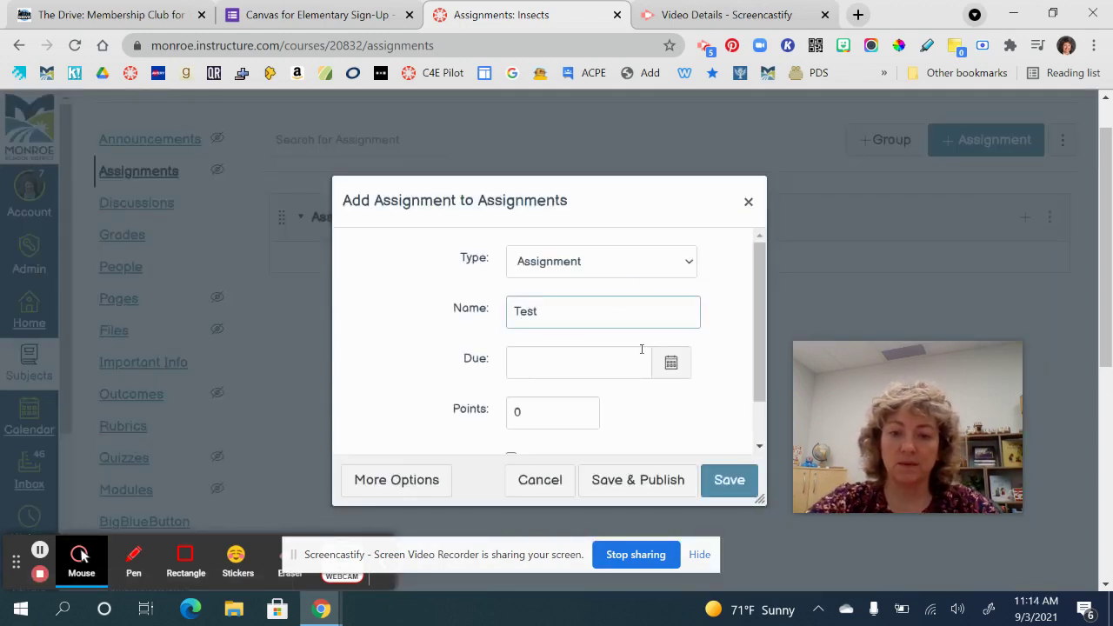
click(671, 366)
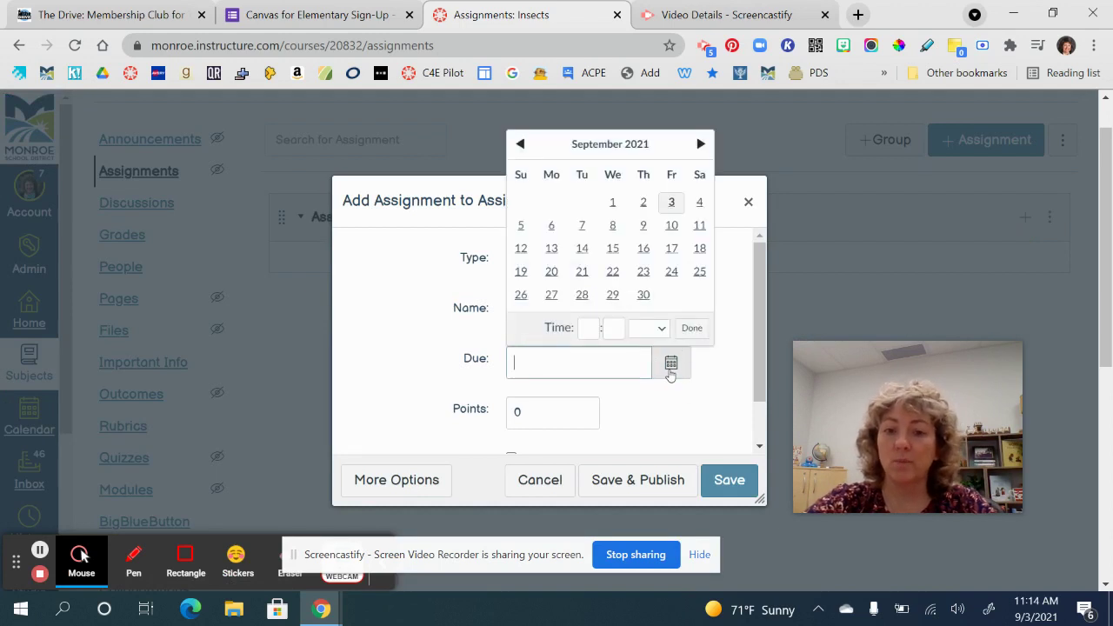
click(672, 203)
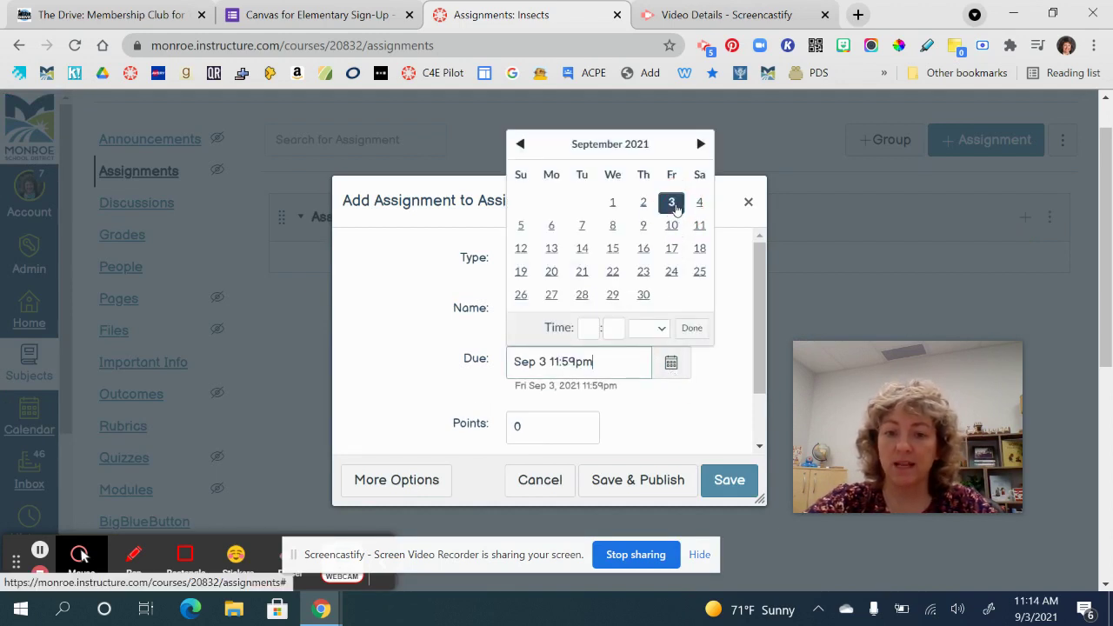
click(693, 329)
Set the new assignment's points to 5, then save and publish it.
click(532, 425)
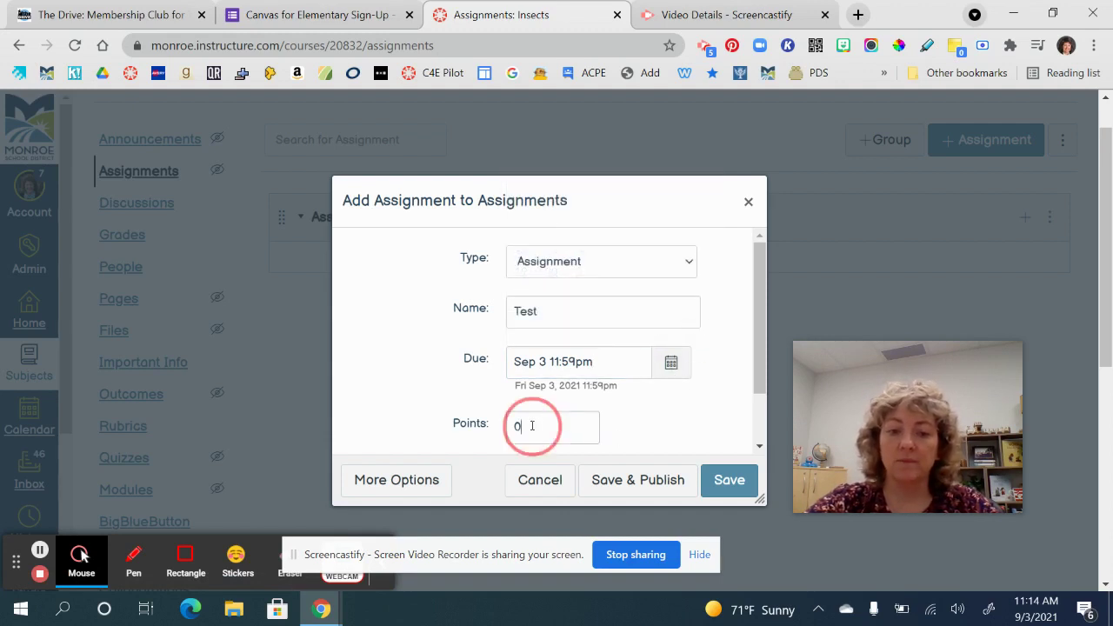
key(BackSpace)
text(5)
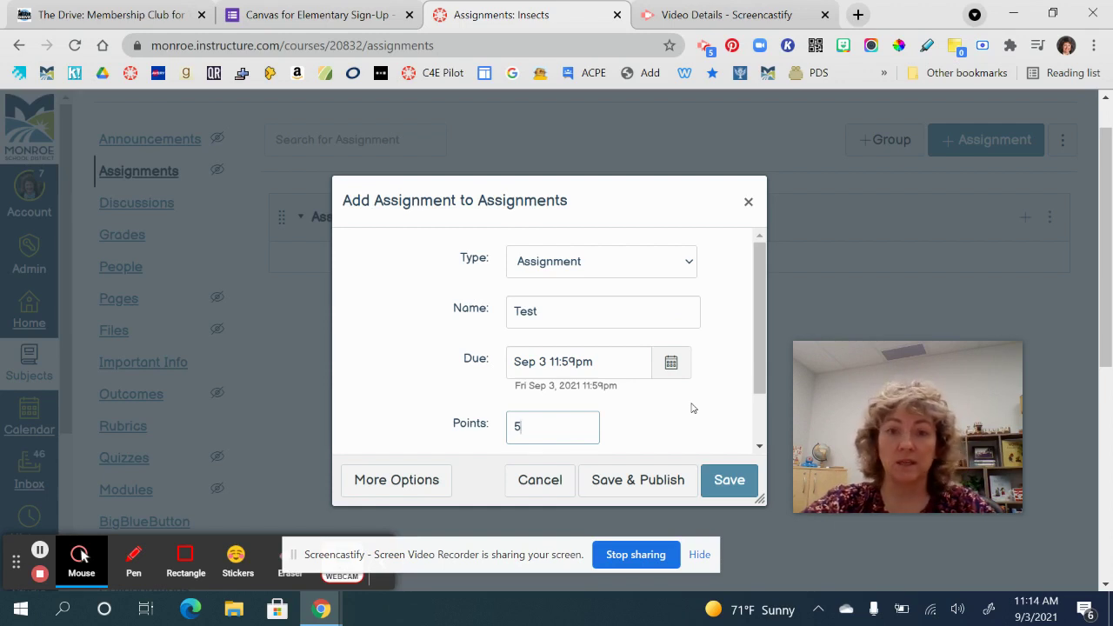
scroll(680, 412, down, 2)
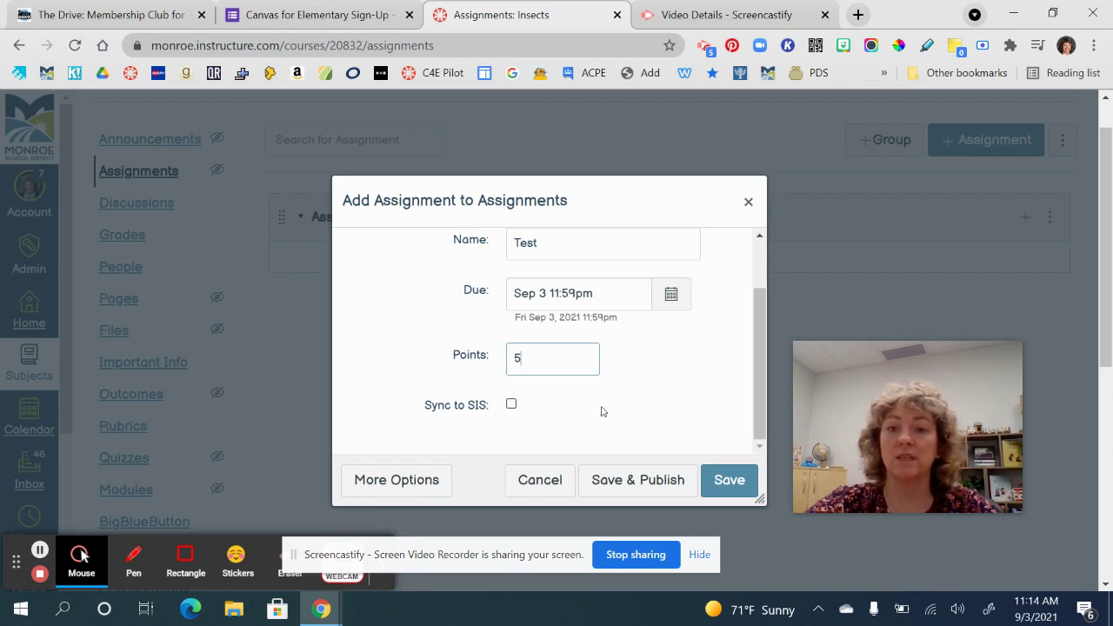
click(650, 481)
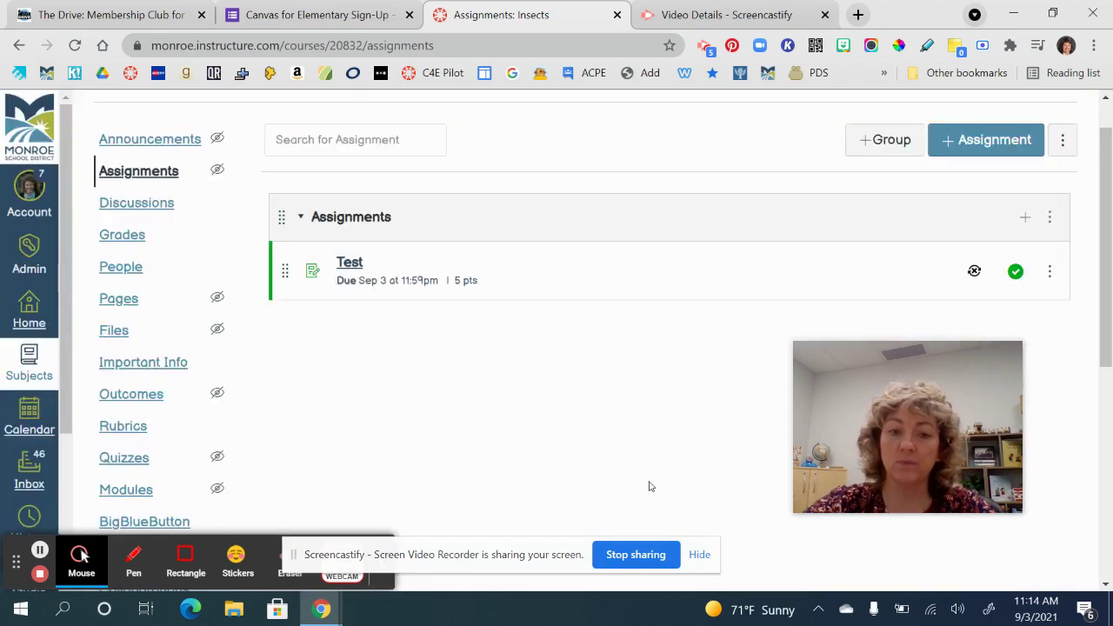
Open the Test assignment from the Insects assignments list and review its details.
click(349, 264)
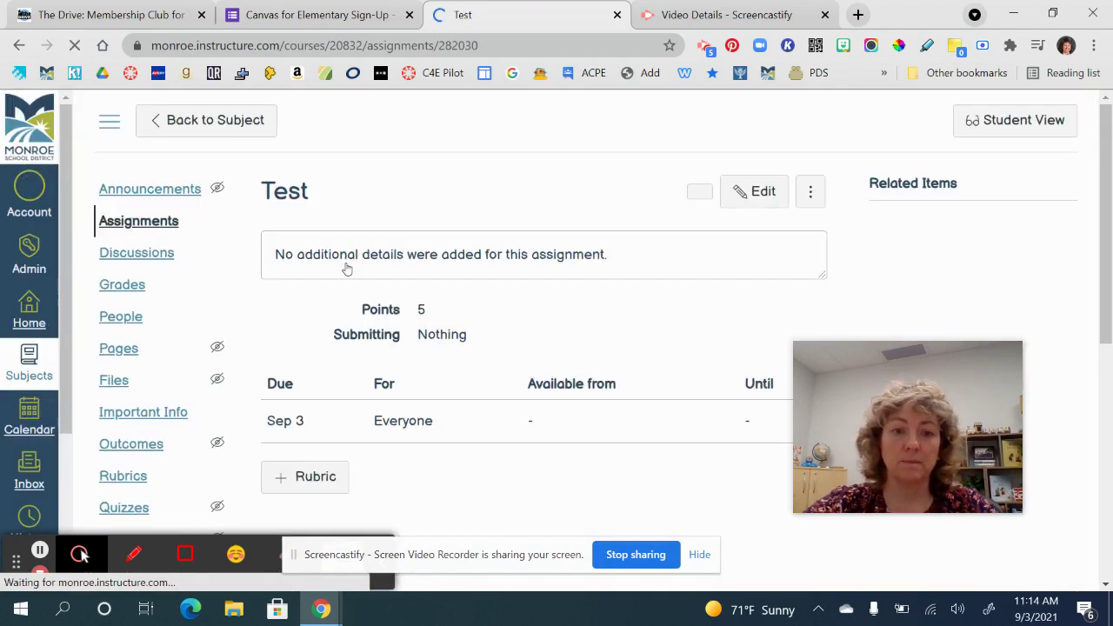
scroll(584, 351, down, 1)
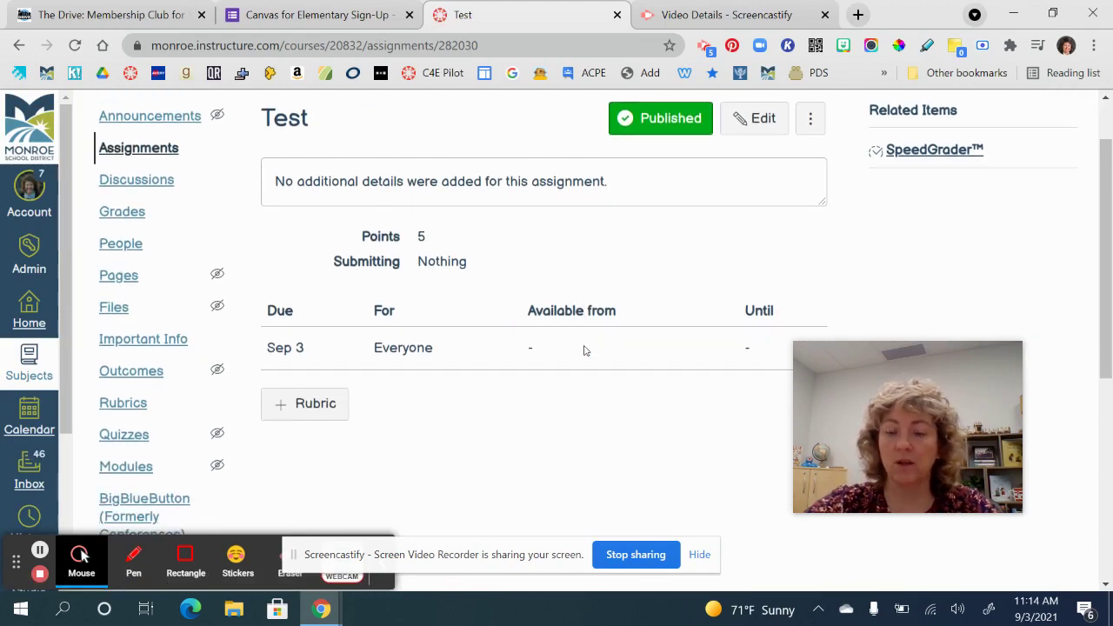
scroll(584, 350, down, 1)
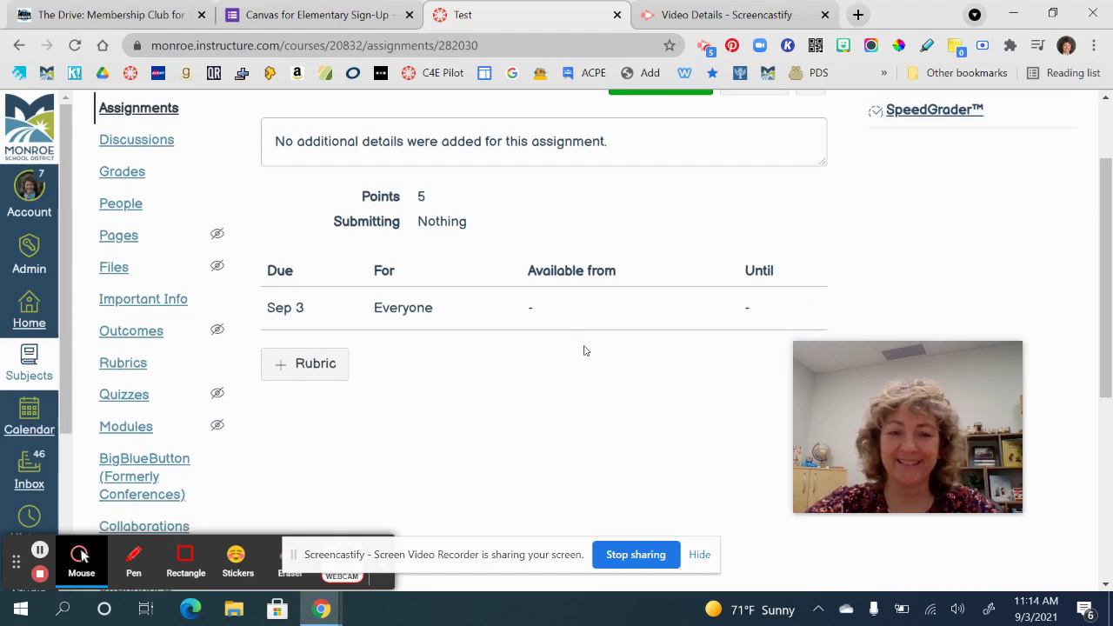
scroll(585, 347, up, 2)
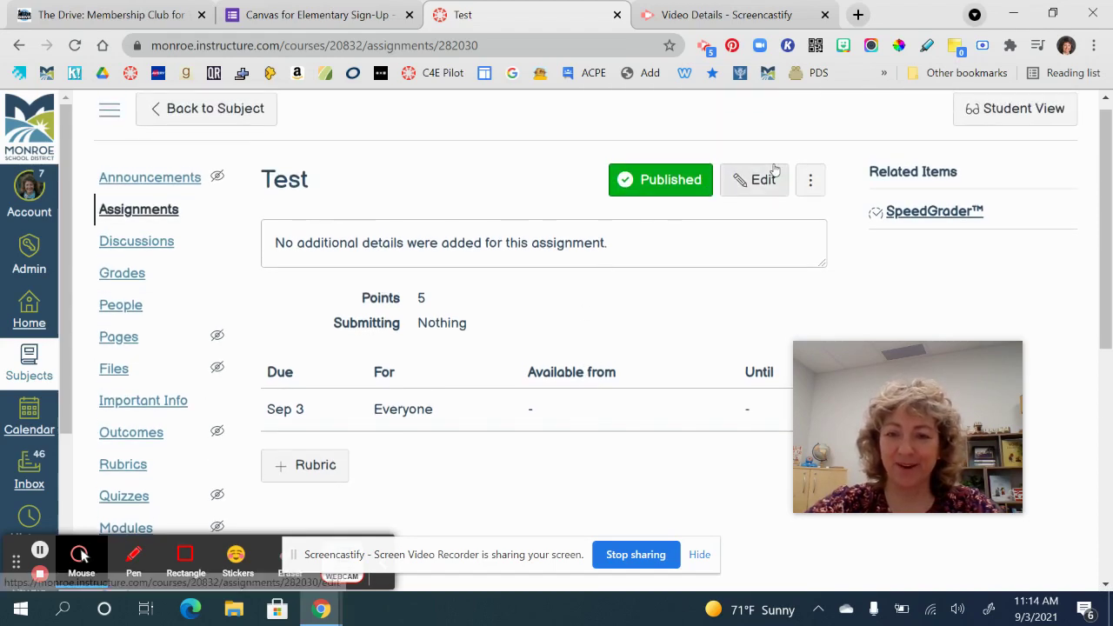
Open the Test assignment for editing and review its points, assignment group, grade display and submission settings.
click(763, 178)
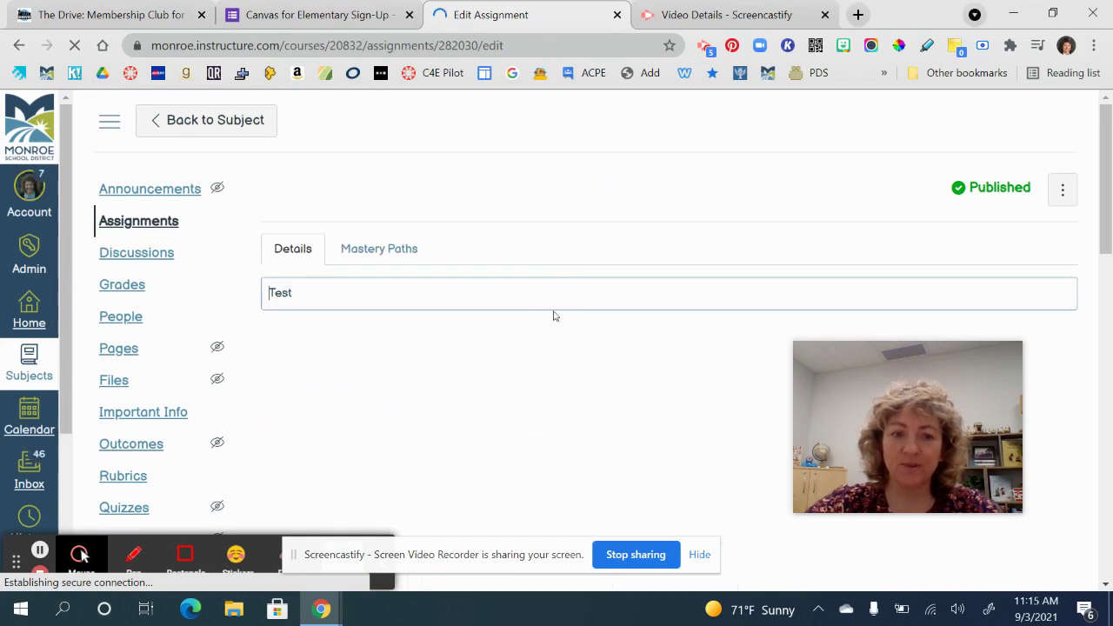
scroll(546, 461, down, 3)
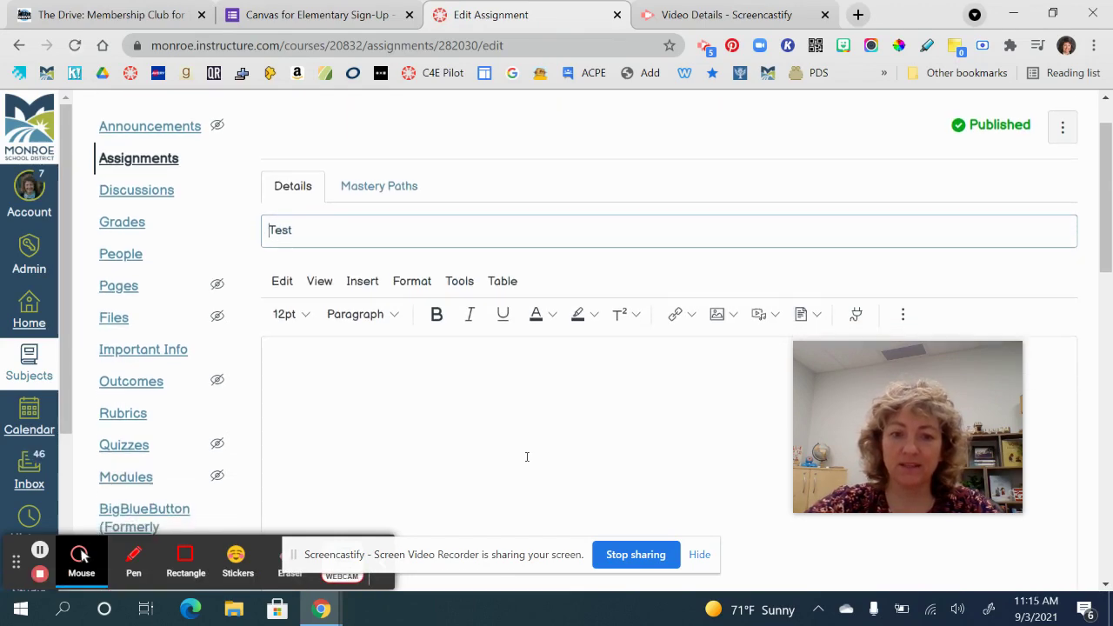
scroll(527, 459, down, 1)
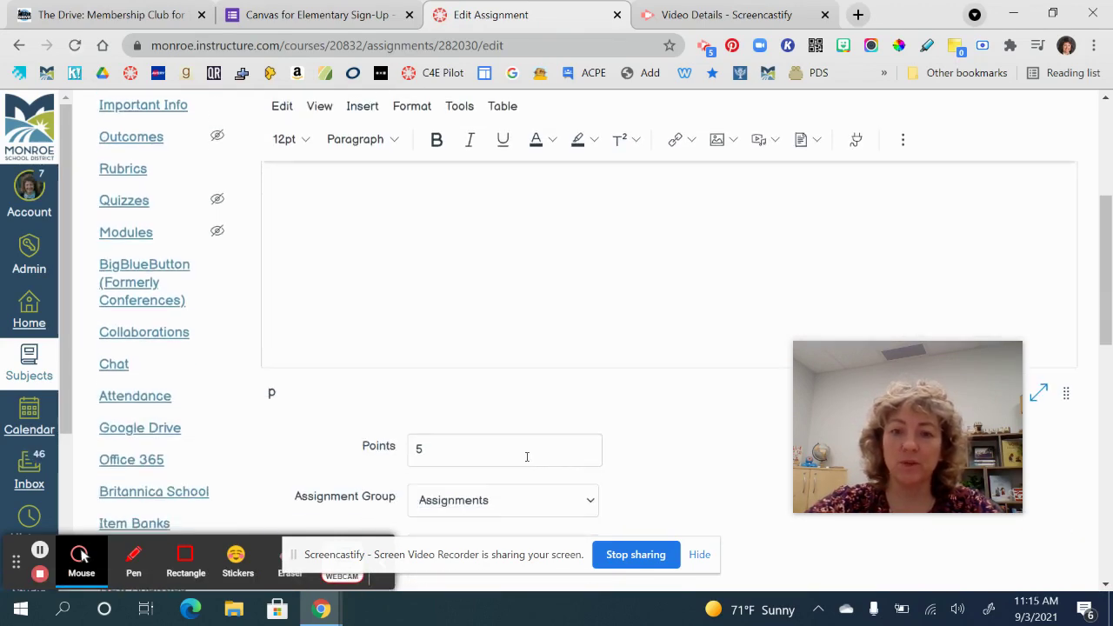
scroll(526, 457, down, 2)
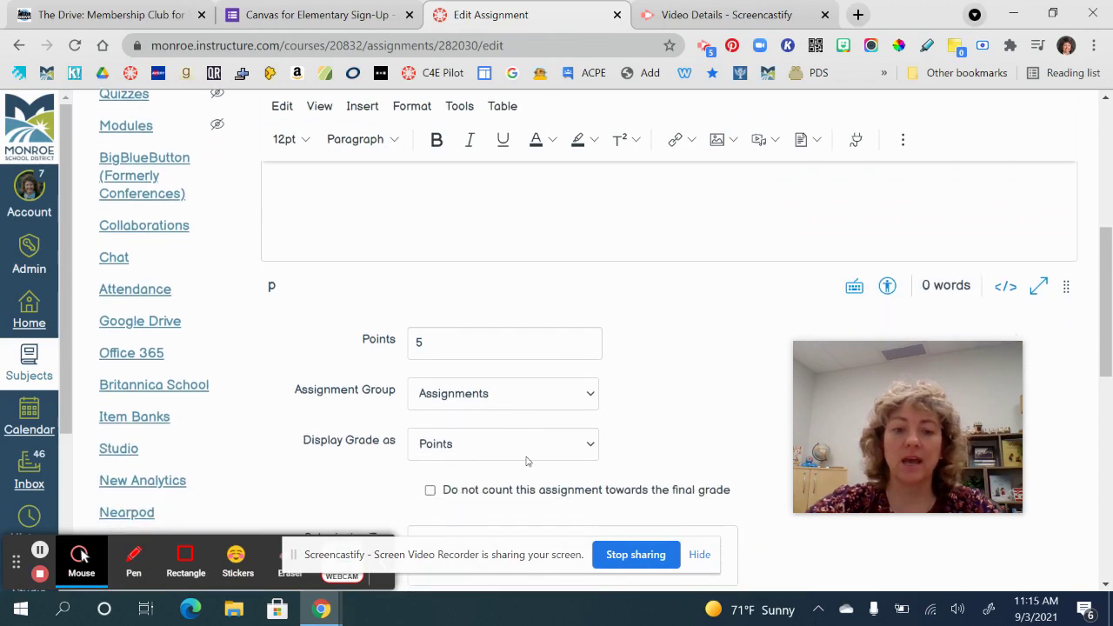
scroll(526, 461, down, 1)
scroll(526, 461, down, 1)
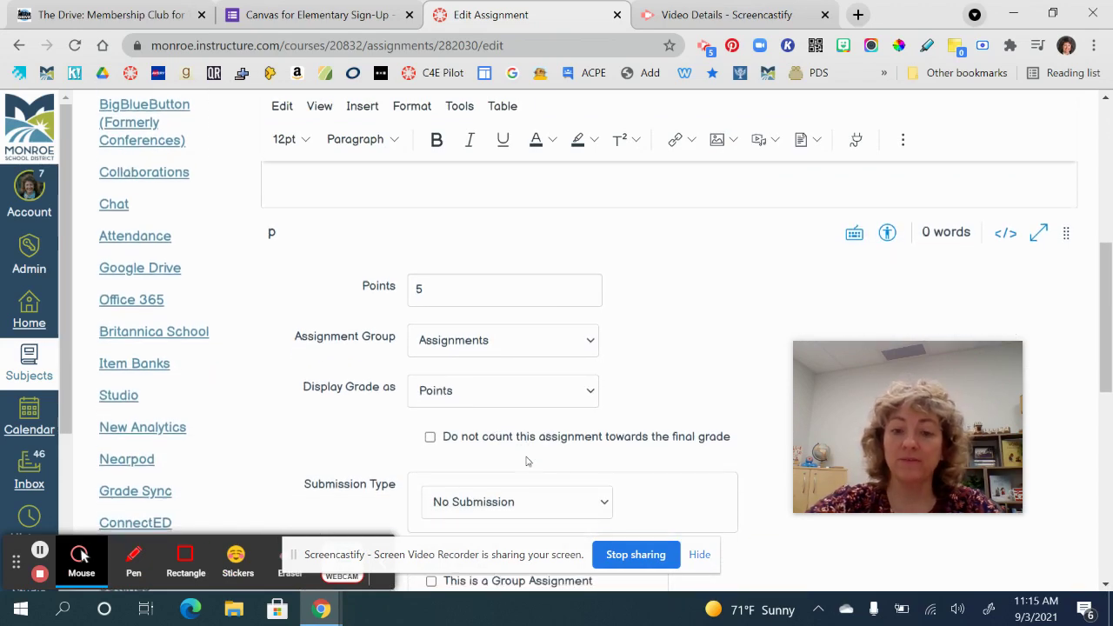
scroll(526, 461, down, 2)
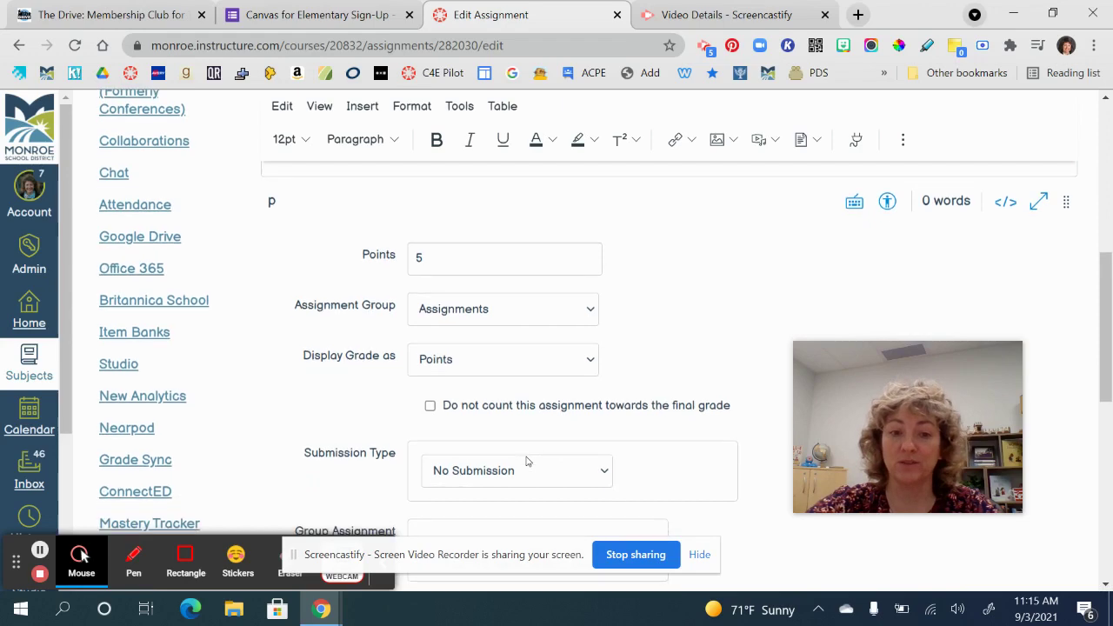
scroll(526, 461, down, 2)
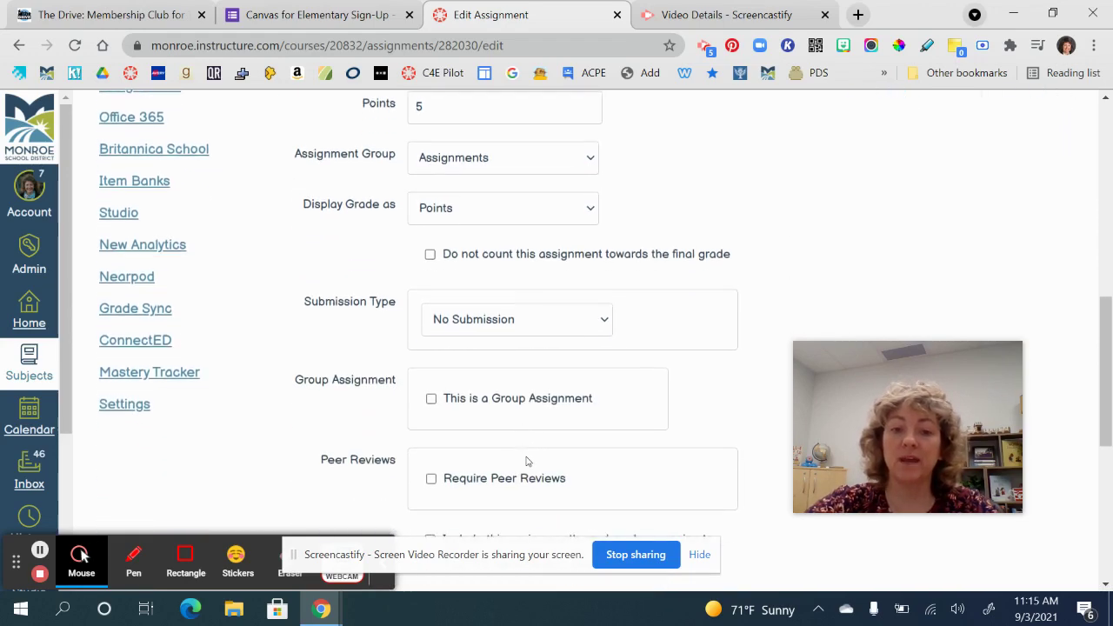
Set the submission type to External Tool and look at the list of external tools without selecting one.
click(566, 312)
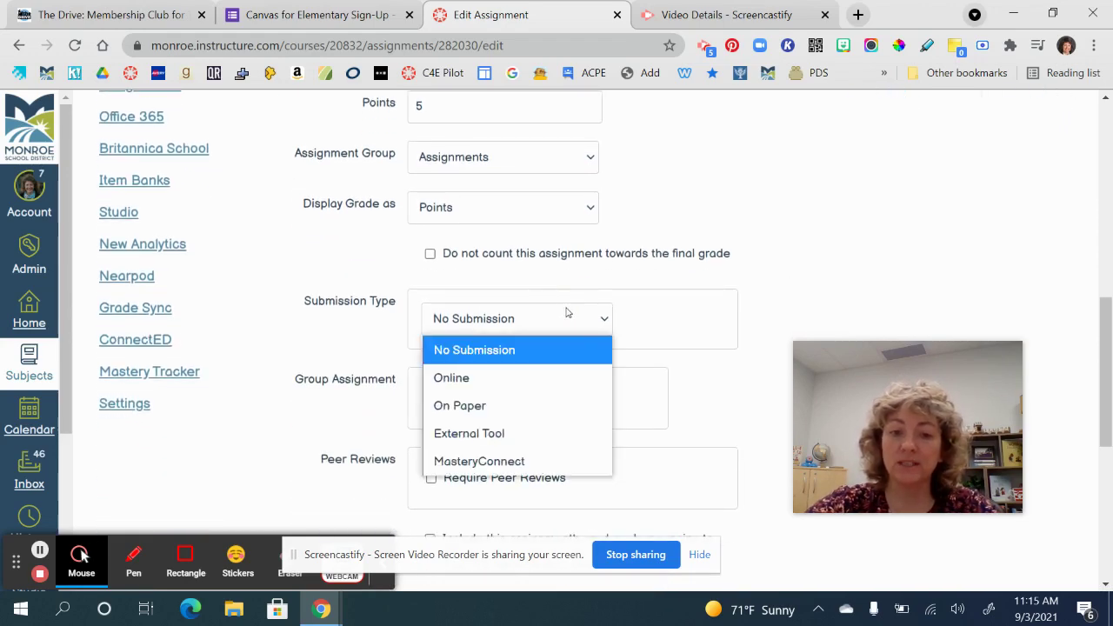
click(512, 433)
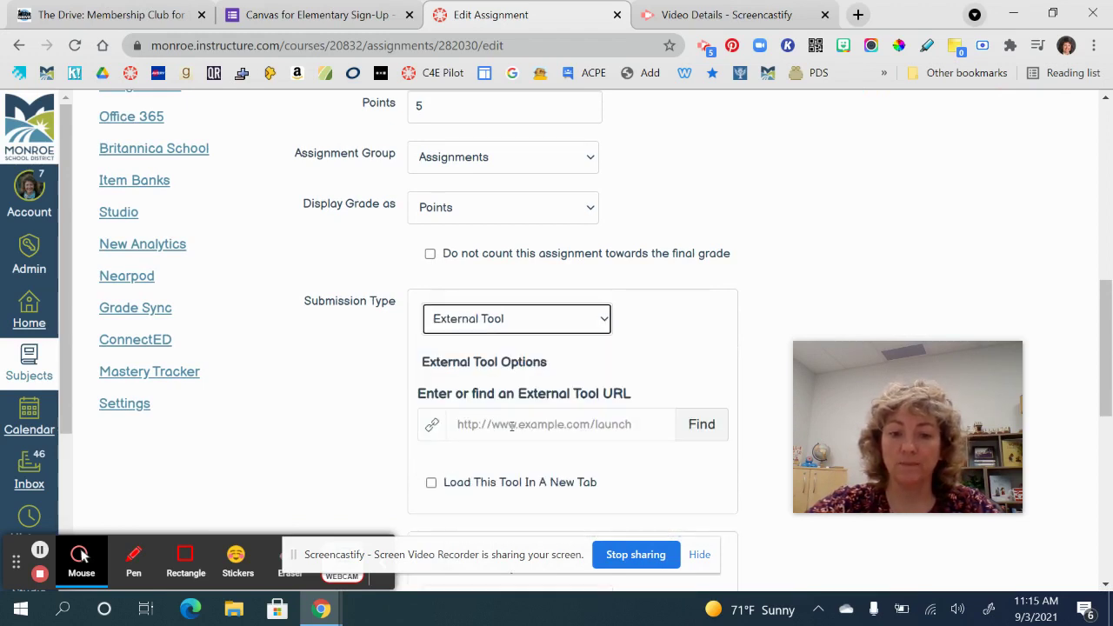
scroll(670, 335, down, 1)
scroll(671, 335, down, 1)
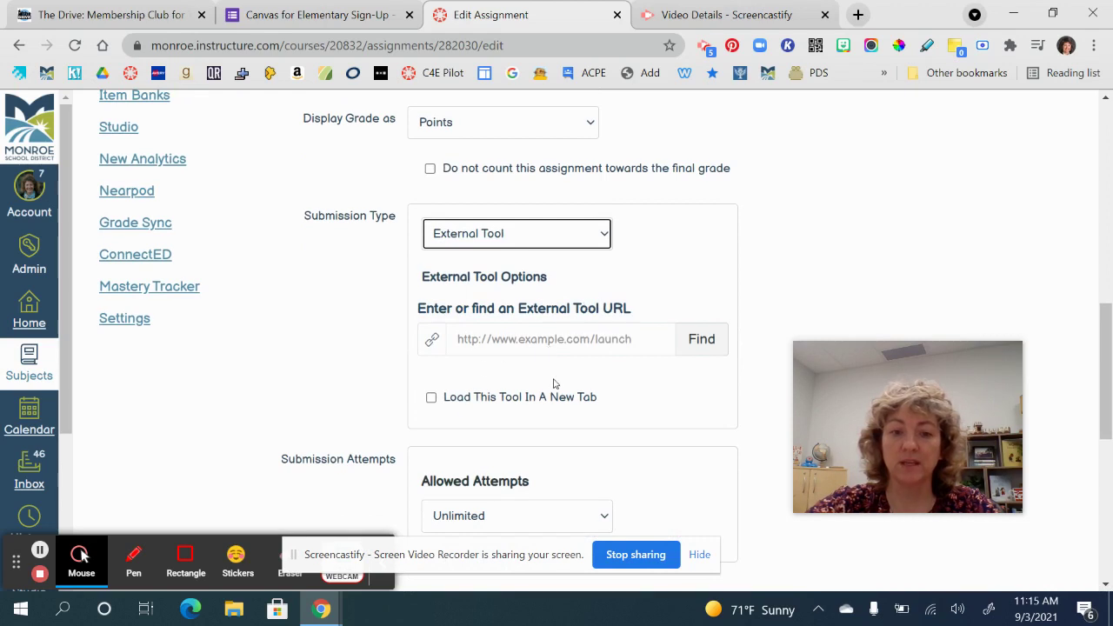
click(700, 345)
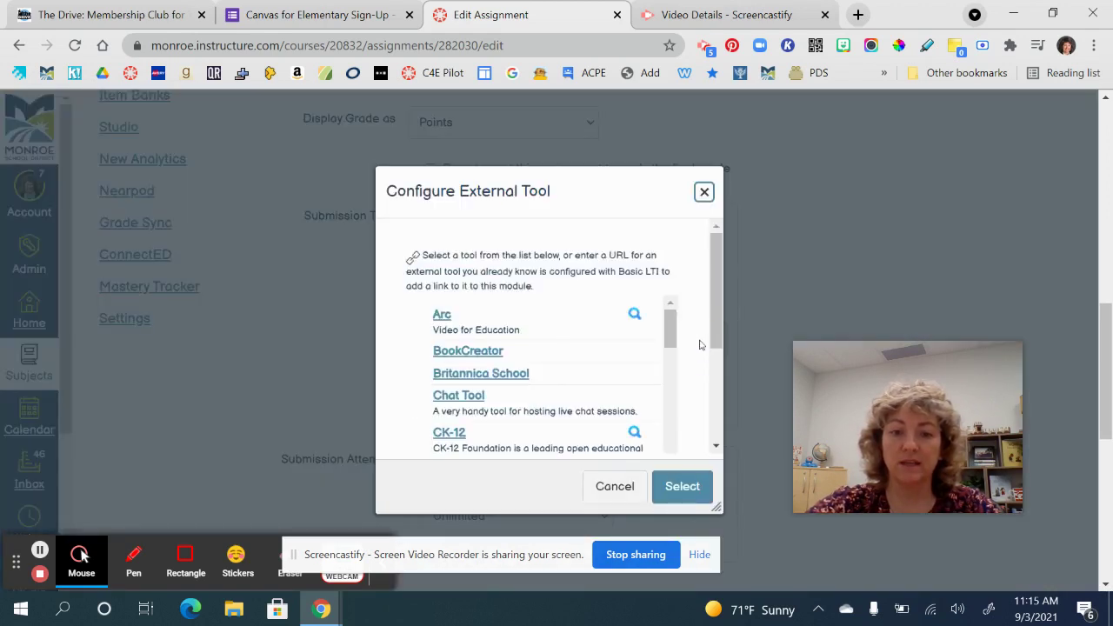
click(702, 197)
click(599, 487)
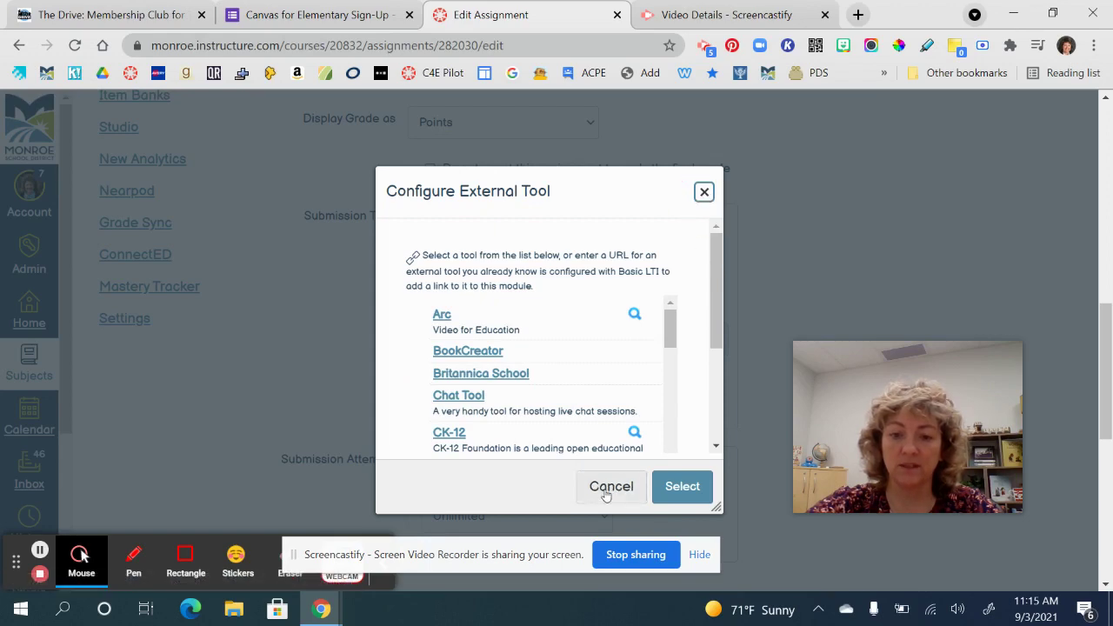
scroll(564, 341, up, 3)
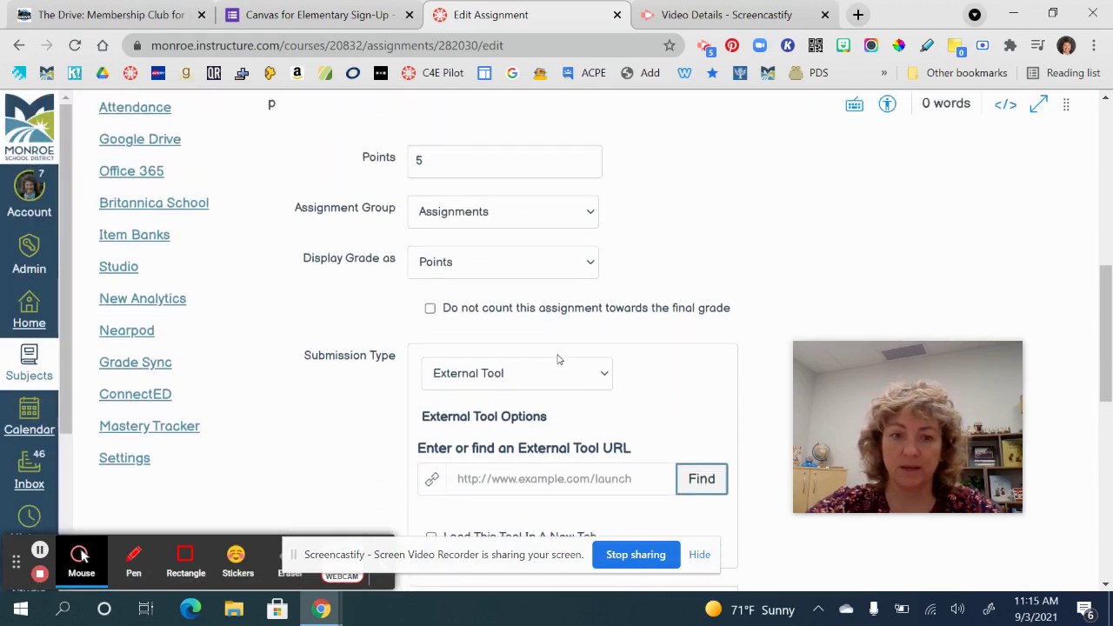
Set the Test assignment's submission type to Online and enable Student Annotation as the entry option.
click(555, 438)
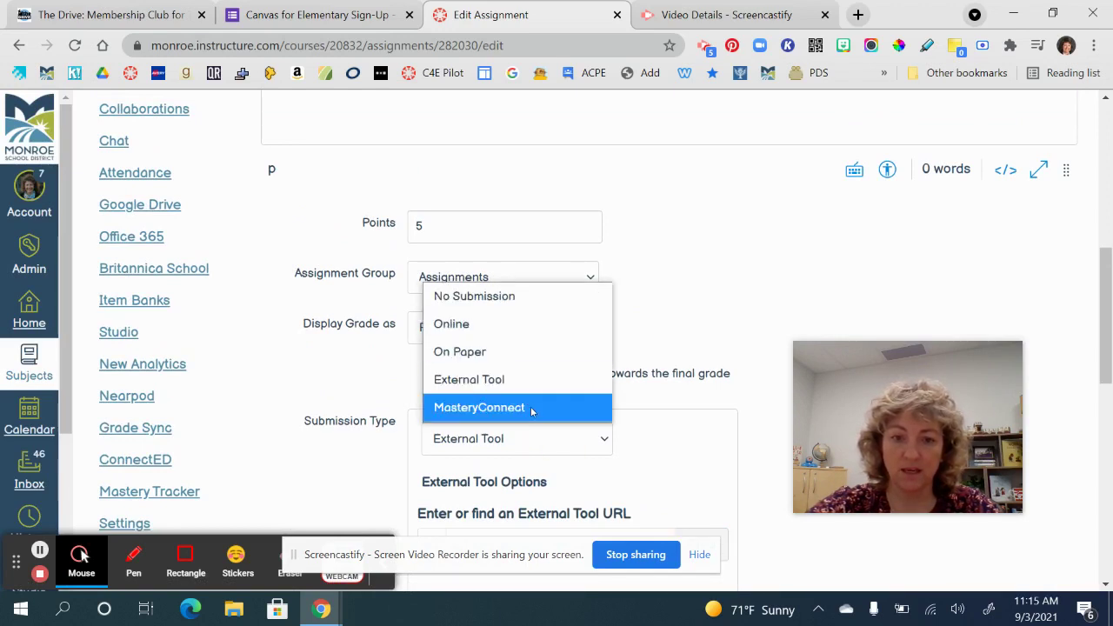
click(503, 325)
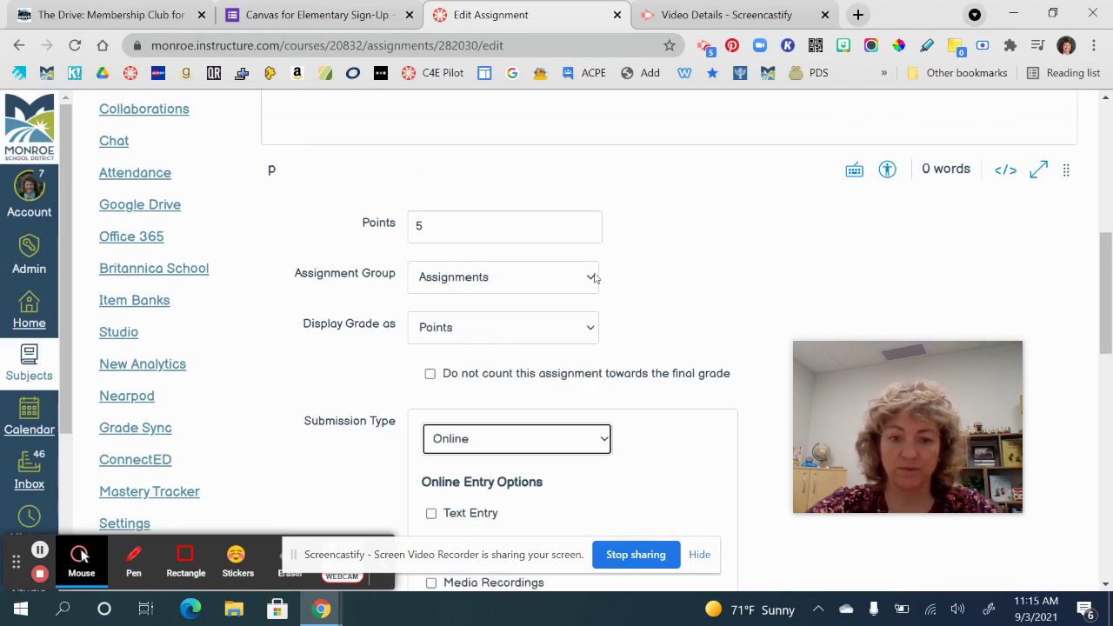
scroll(699, 273, down, 3)
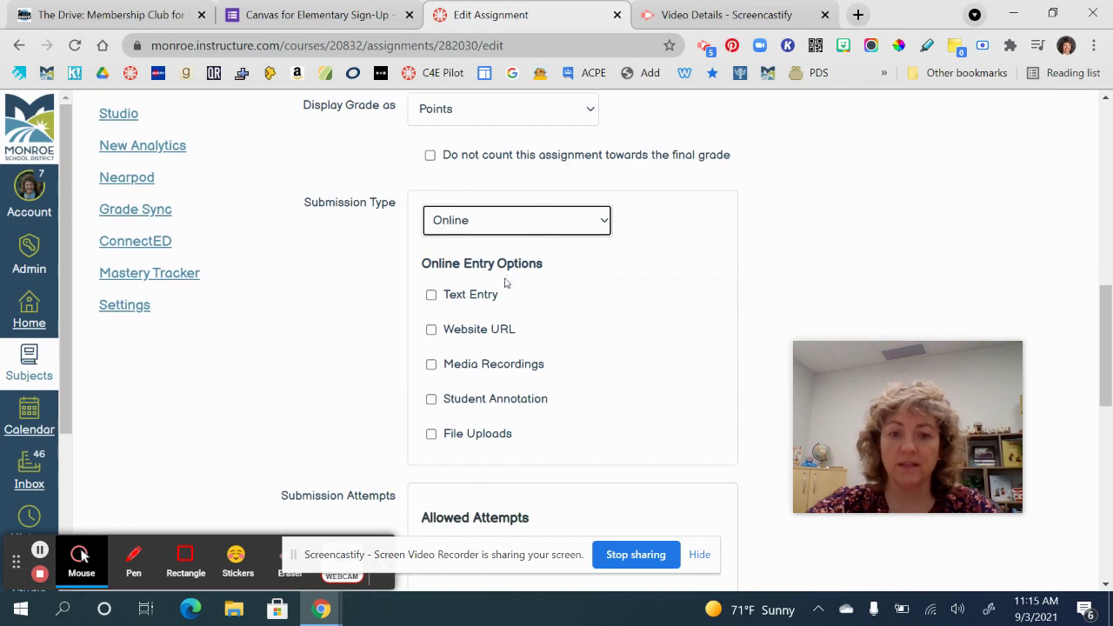
click(431, 400)
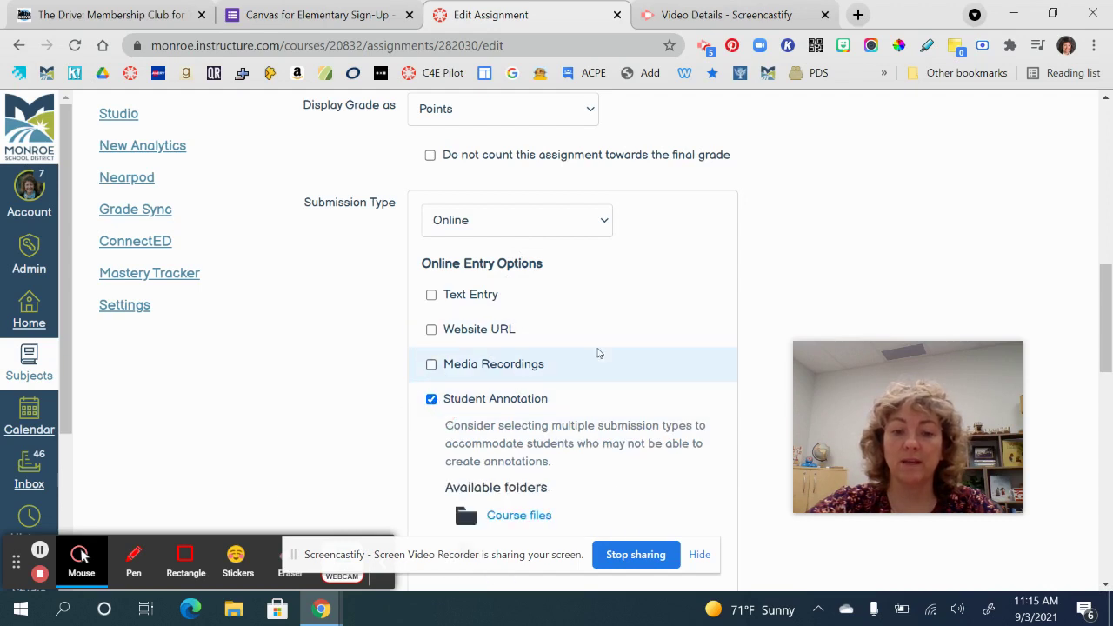
Upload the Meeting Sign In Sheet PDF from the Desktop as the document for students to annotate.
scroll(597, 352, down, 1)
scroll(598, 352, down, 2)
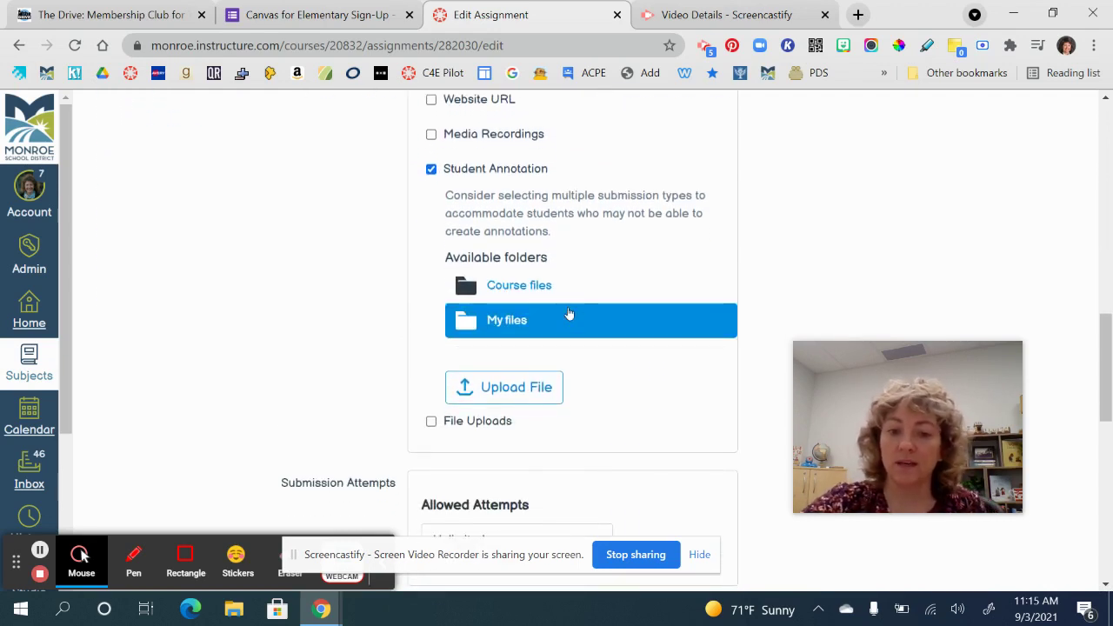
click(507, 389)
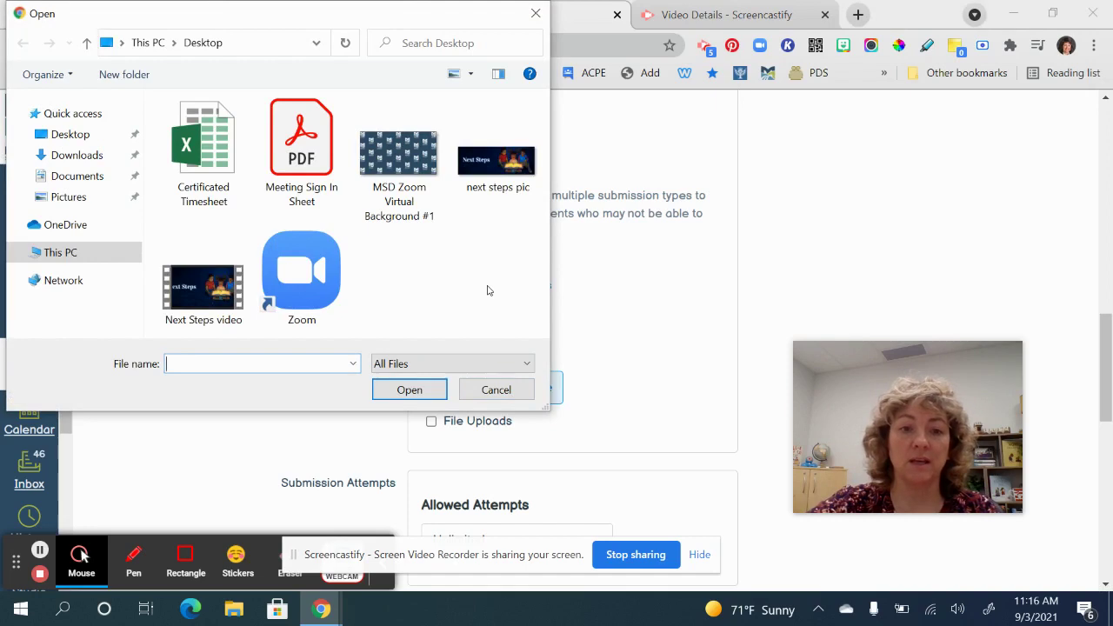
click(318, 159)
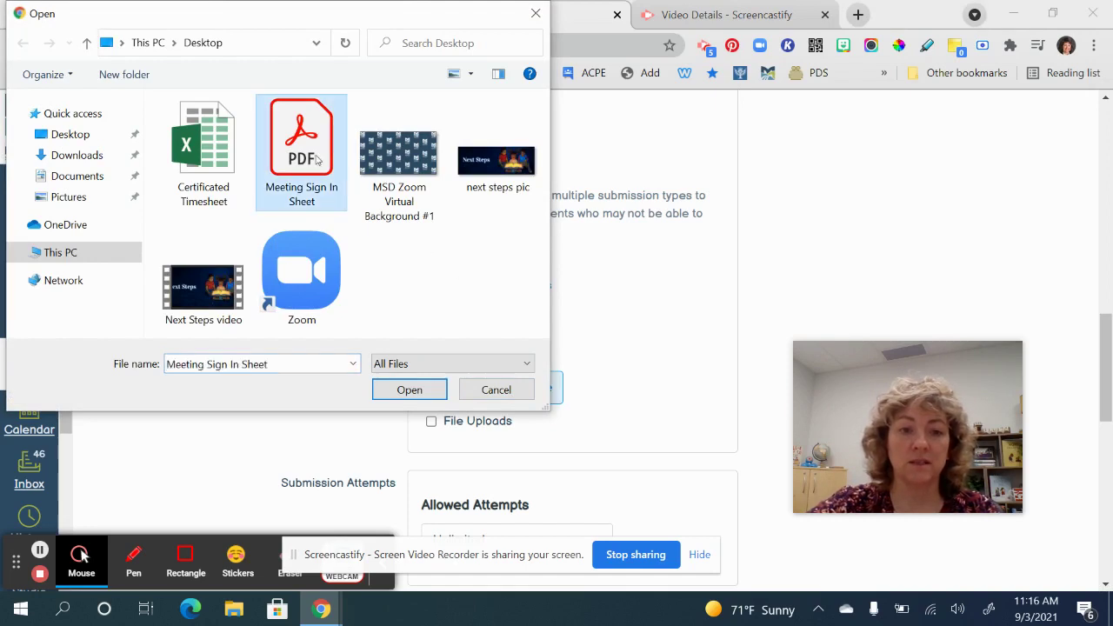
click(409, 390)
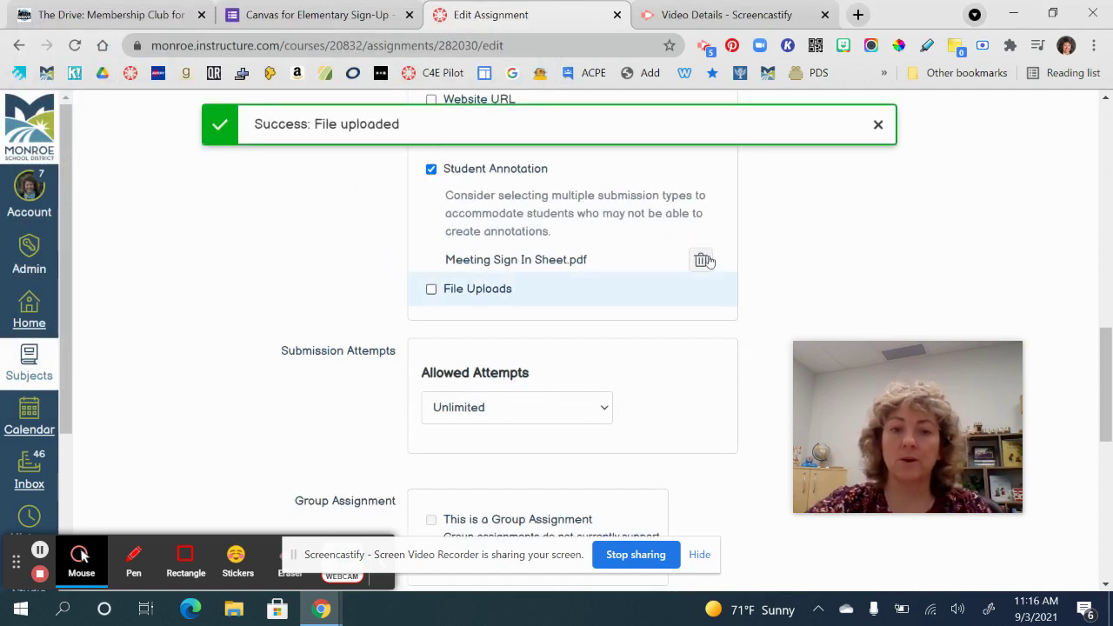
Save the Test assignment, leaving its remaining attempts, group, peer review and date settings as they are.
scroll(781, 227, down, 1)
scroll(781, 227, down, 3)
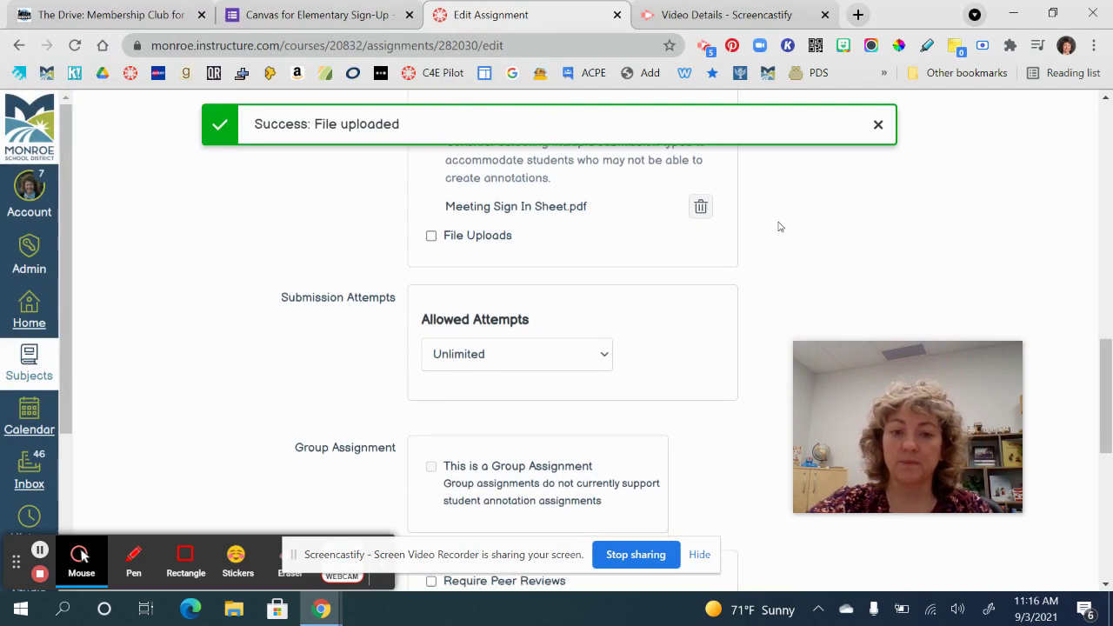
scroll(780, 228, down, 6)
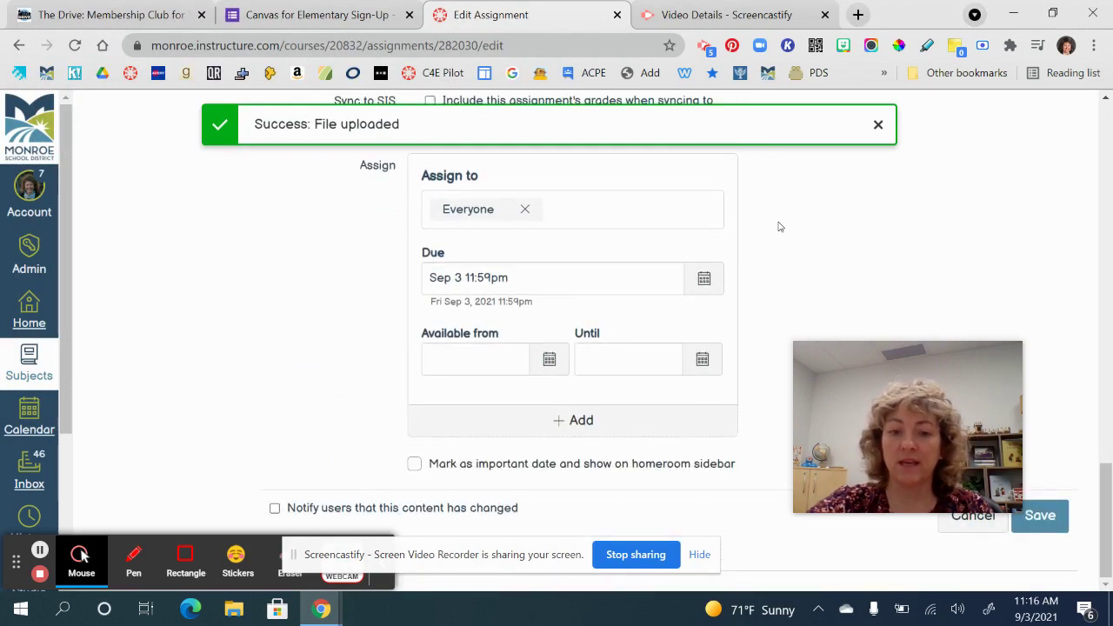
click(1061, 514)
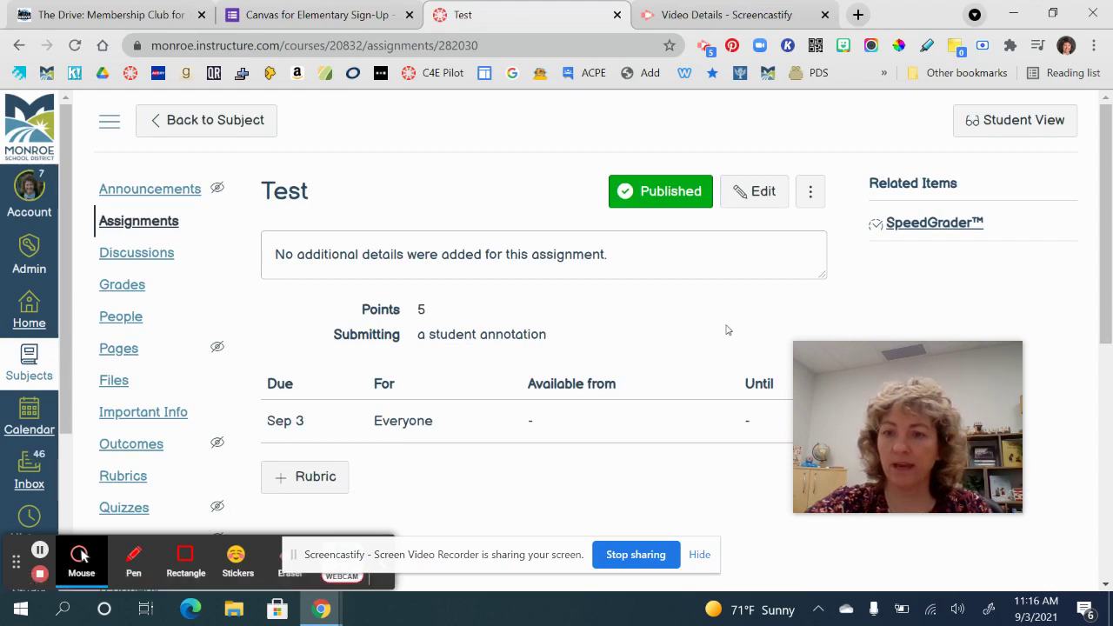
View the Test assignment as a student and examine the sign-in sheet provided for annotation.
drag(952, 380, 997, 468)
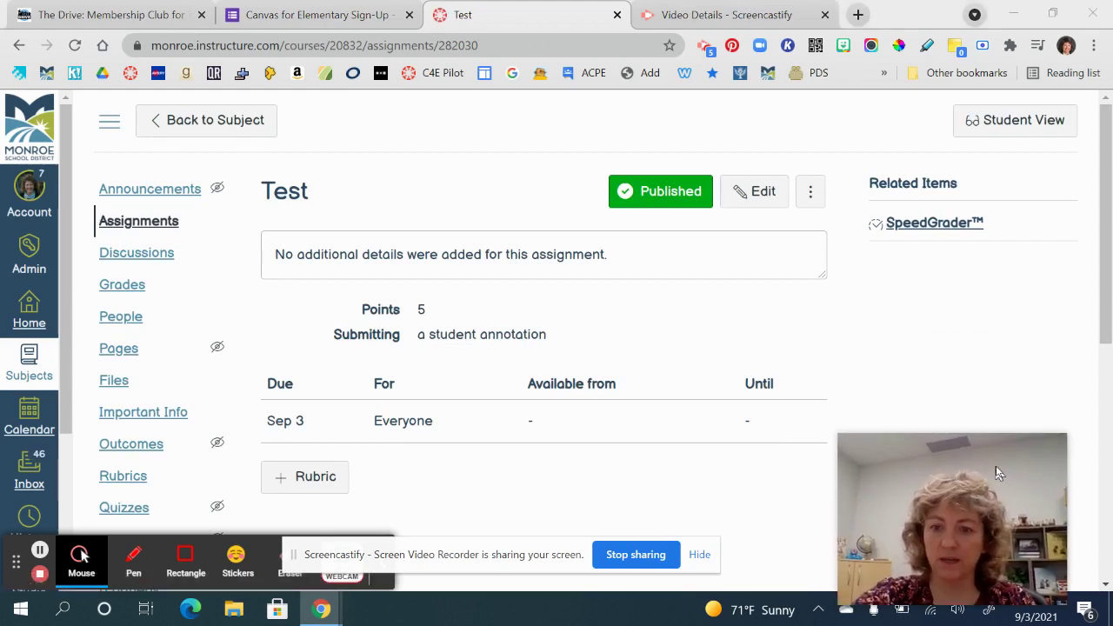
click(983, 120)
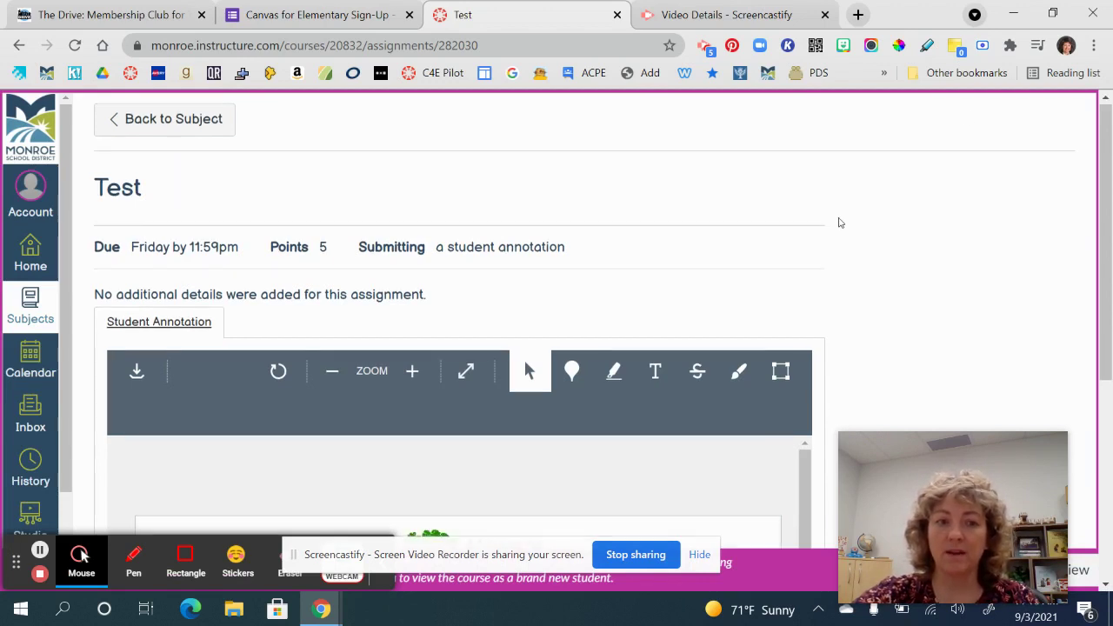
scroll(840, 223, down, 2)
scroll(840, 223, down, 3)
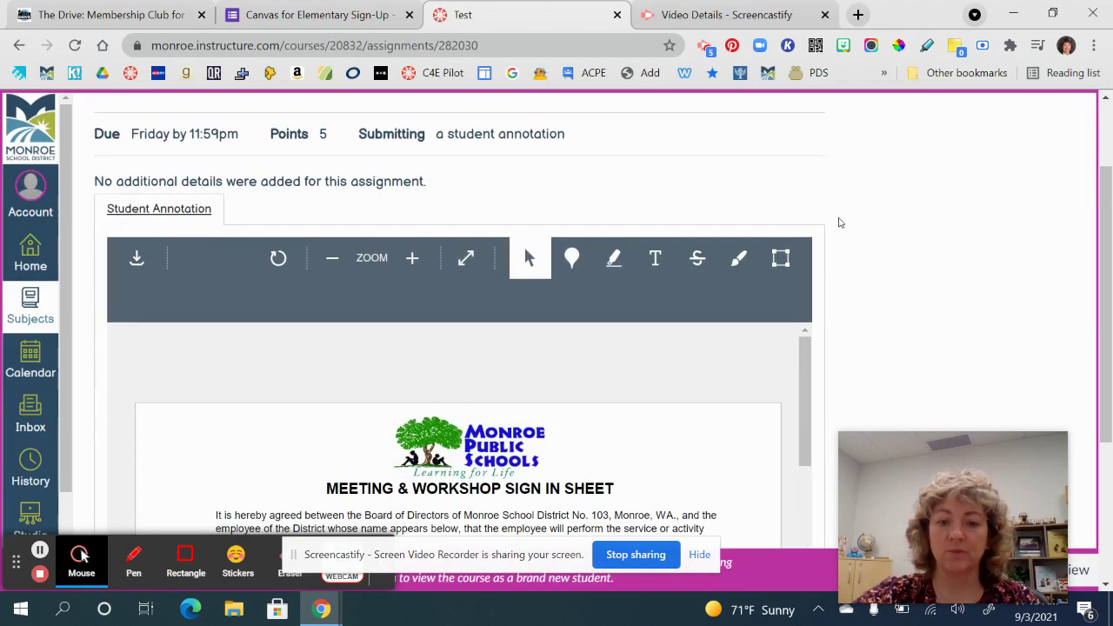
scroll(840, 223, down, 1)
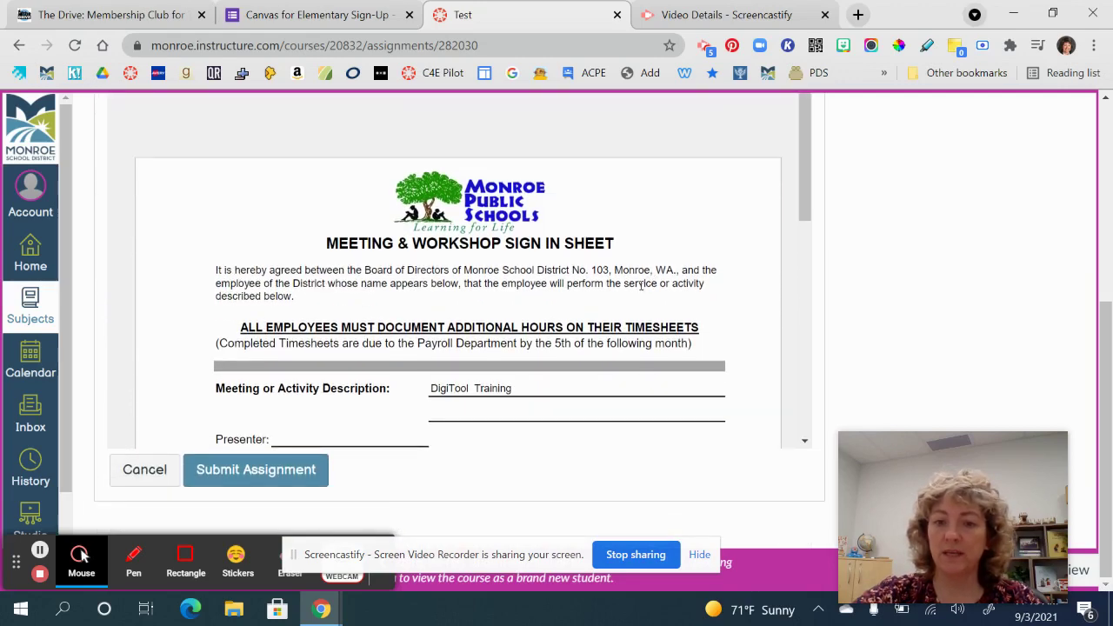
scroll(641, 290, down, 5)
scroll(641, 290, up, 5)
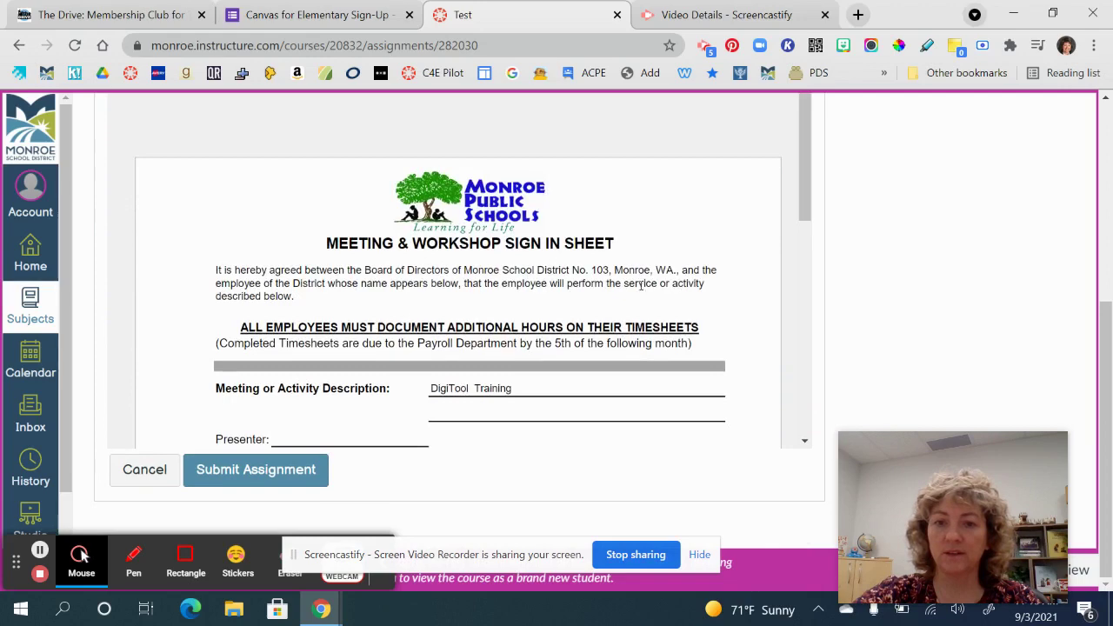
Add the text annotation ";lasdfkafds;lj" in black to the first rows of the sign-in sheet's Employee Signature column.
scroll(641, 285, up, 3)
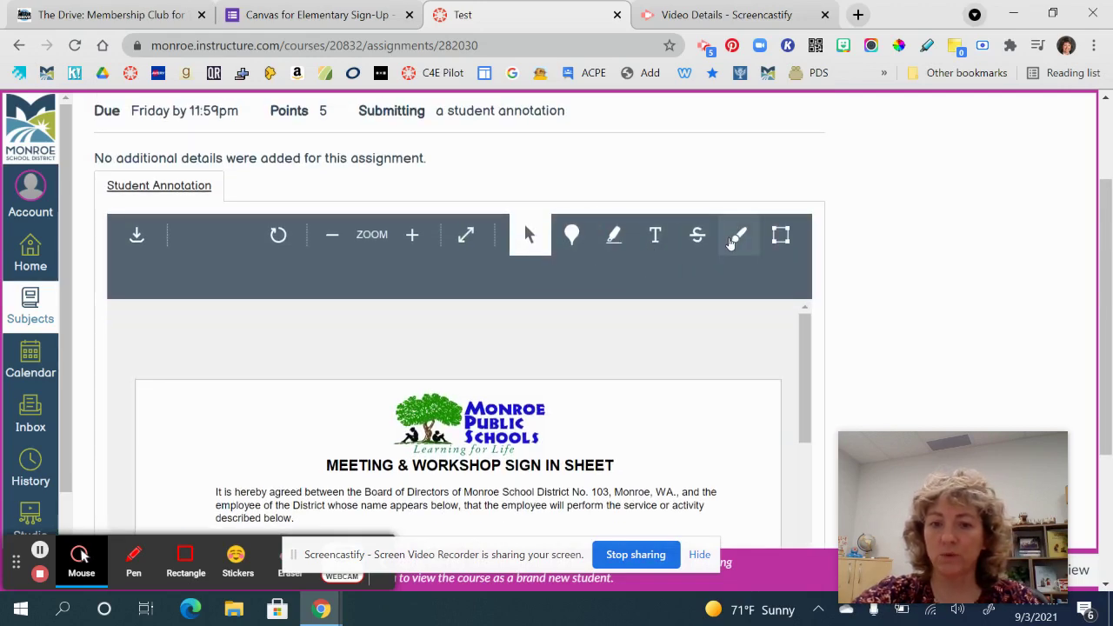
click(659, 236)
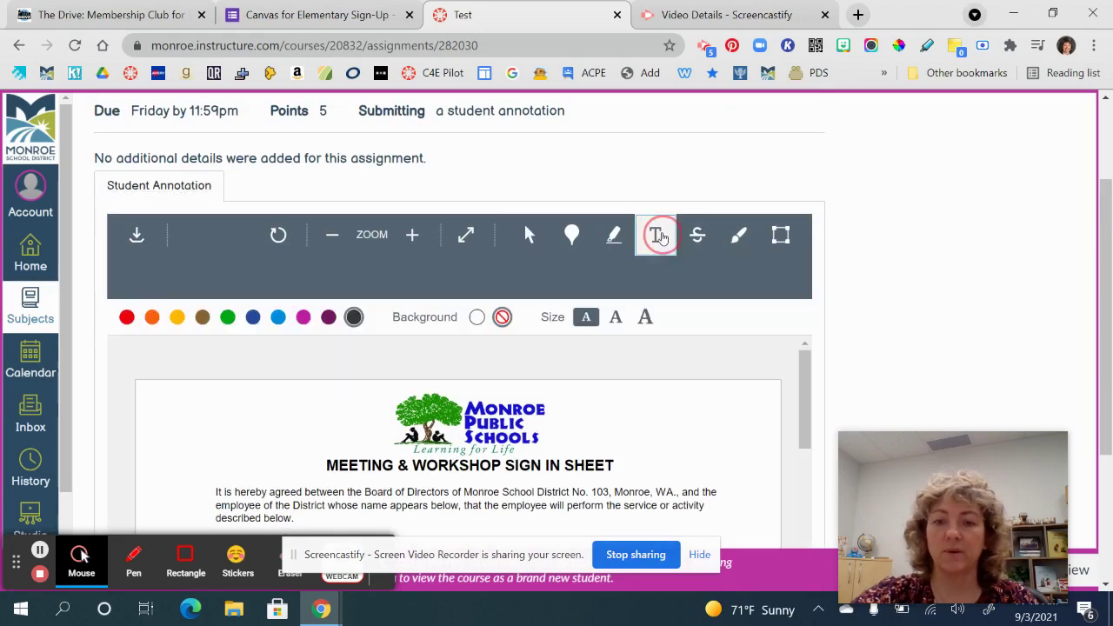
scroll(627, 380, down, 2)
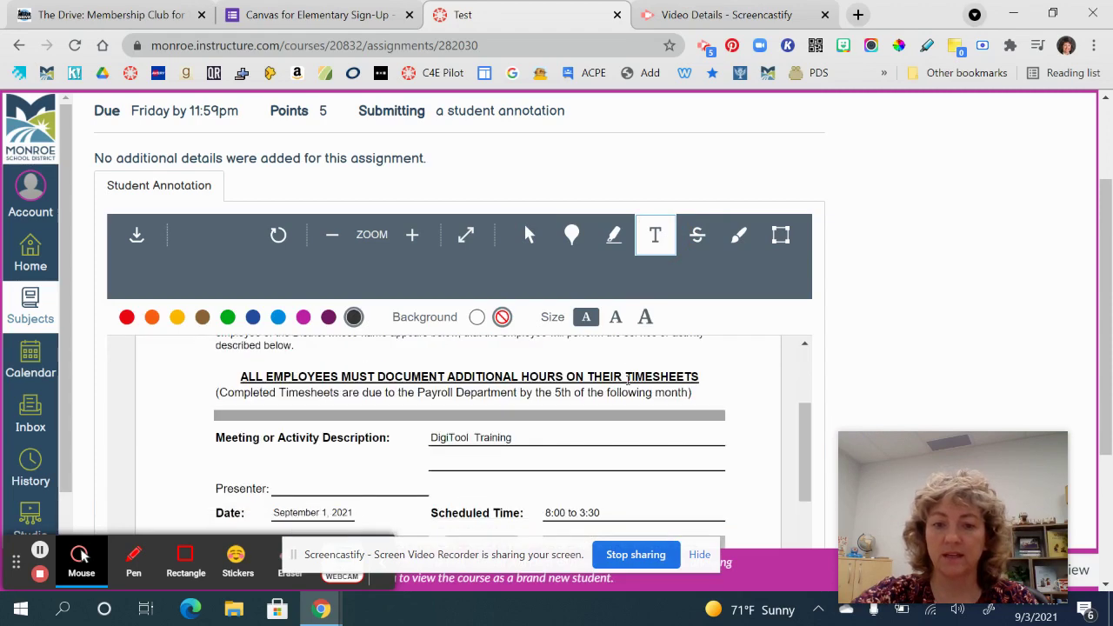
scroll(629, 380, down, 2)
click(572, 442)
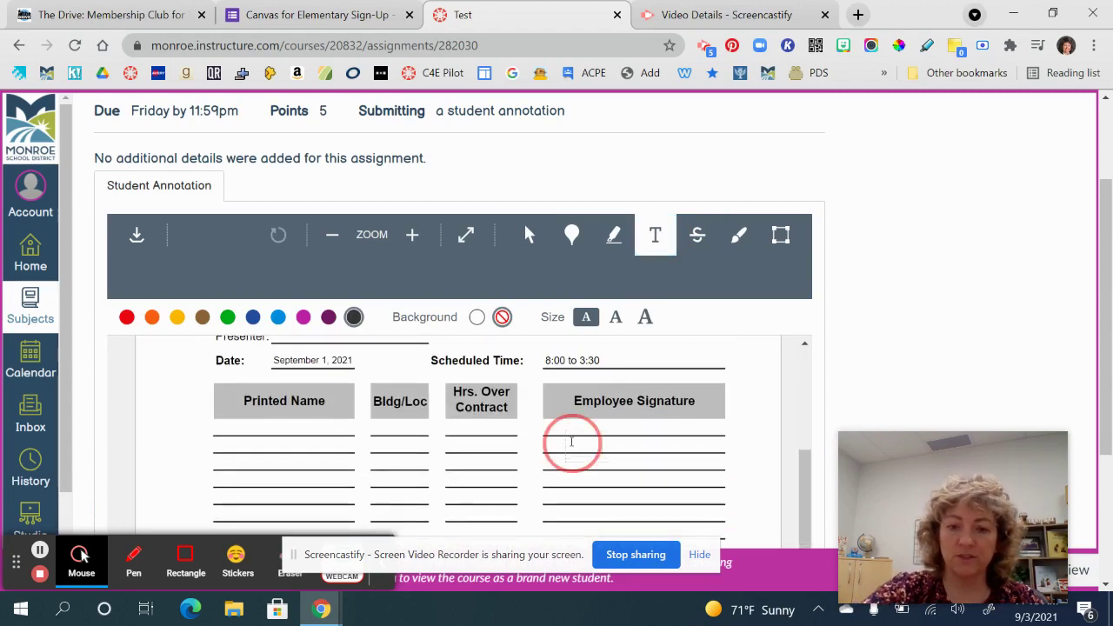
text(;lasdfkafds;lj)
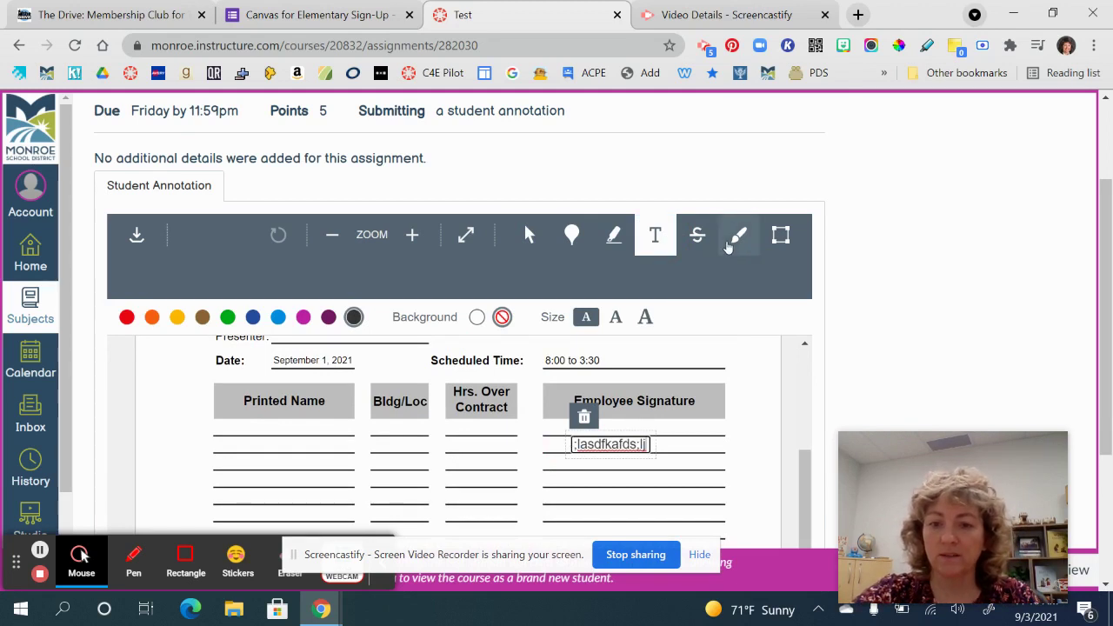
Highlight the Employee Signature heading in yellow and draw a short thin blue freehand stroke in the Bldg/Loc column.
click(620, 245)
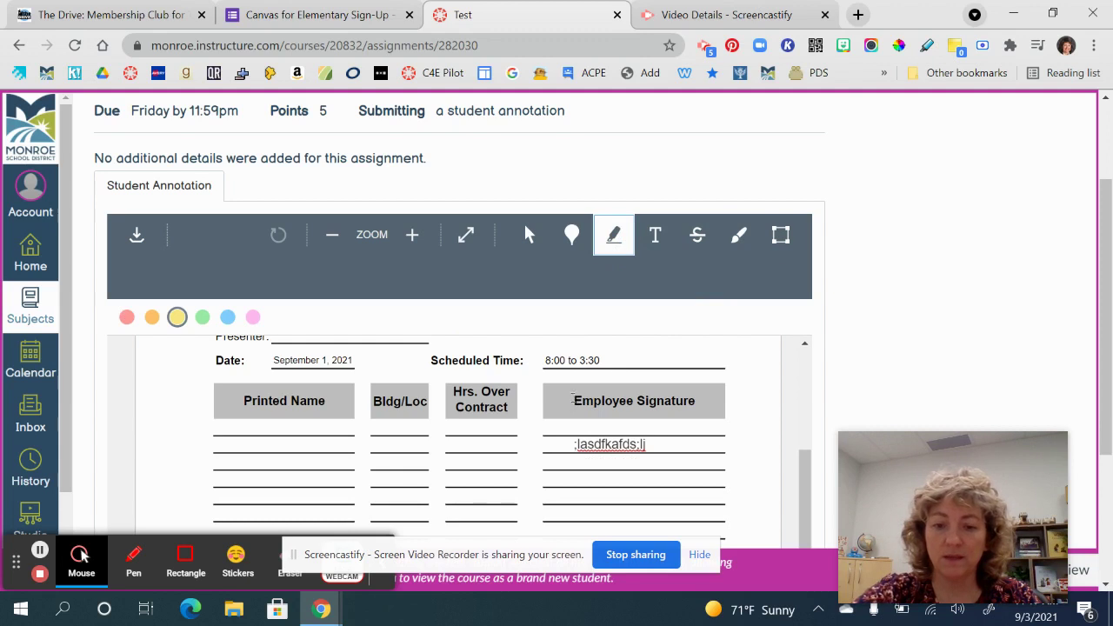
drag(572, 401, 699, 398)
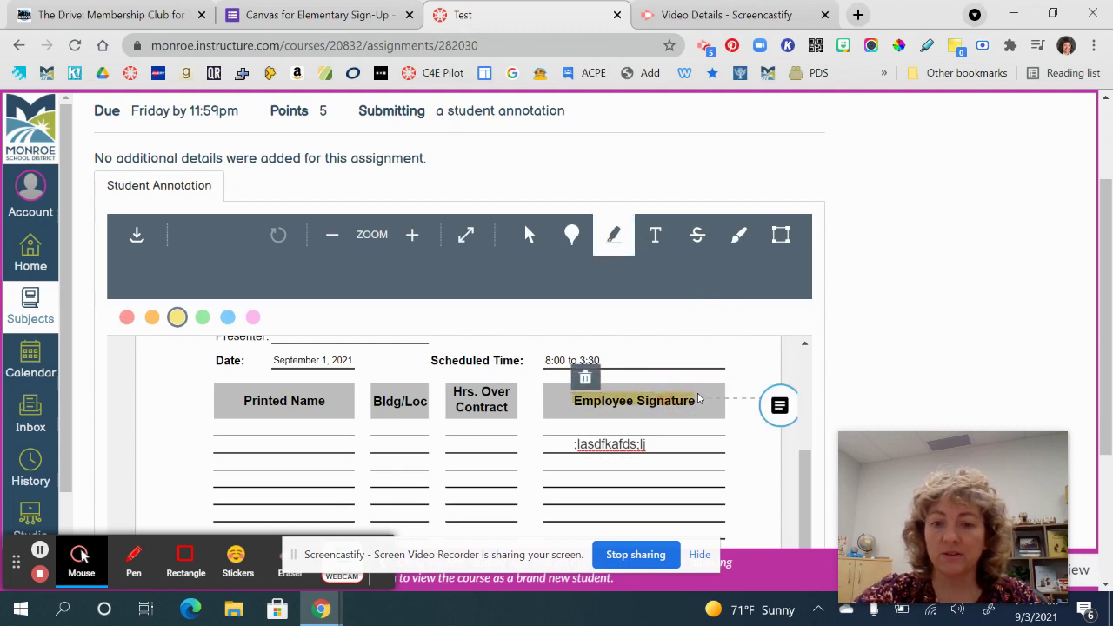
click(739, 235)
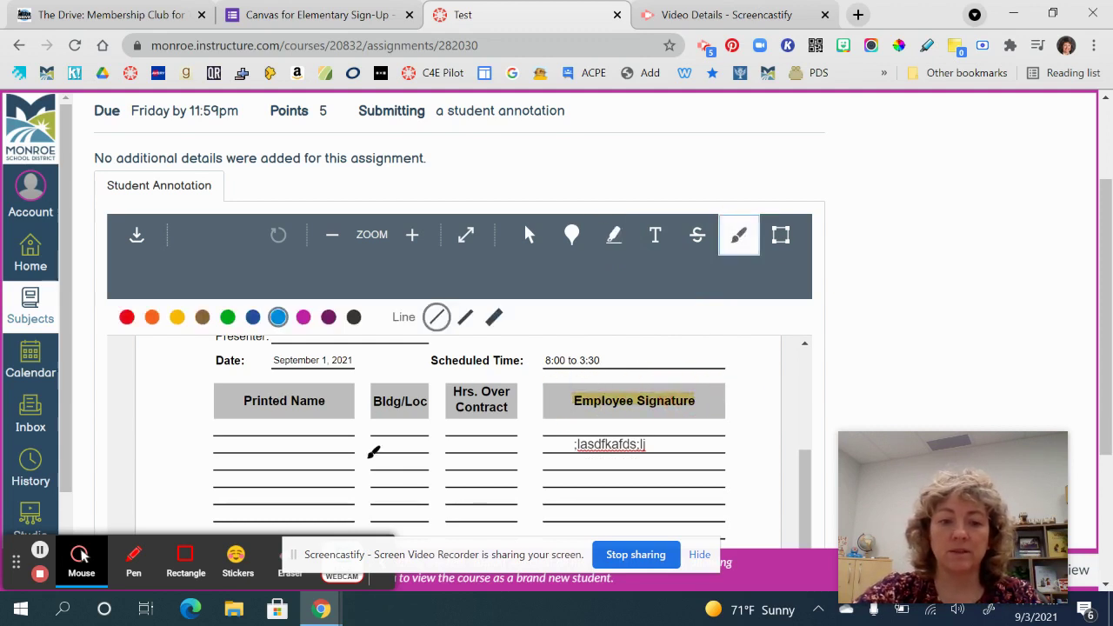
drag(370, 458, 384, 485)
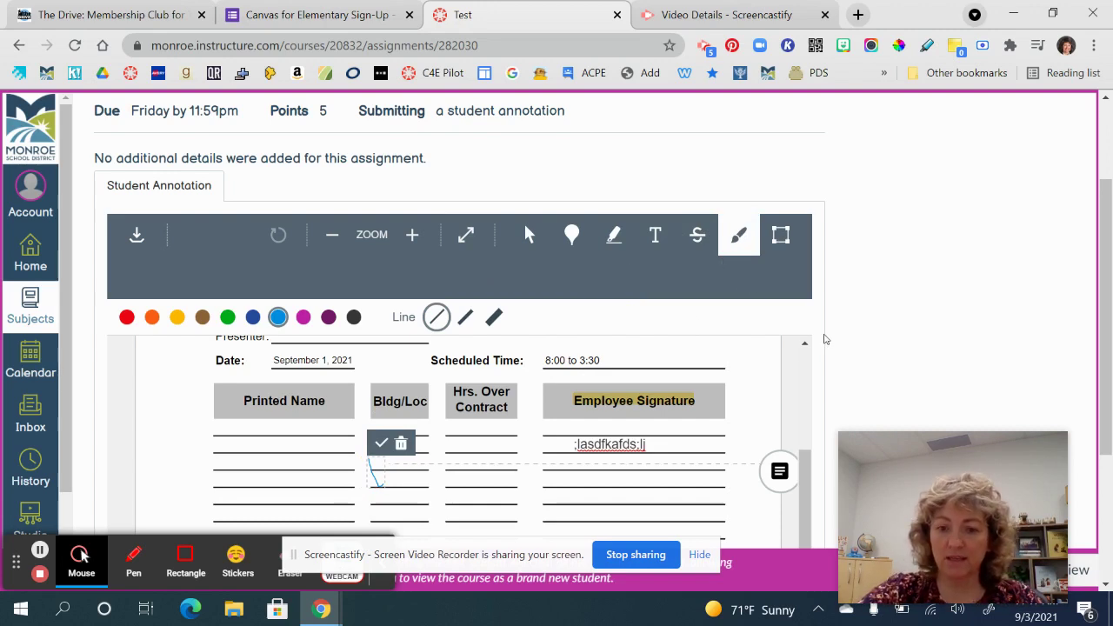
Submit the annotated sign-in sheet for the Test assignment.
scroll(831, 343, down, 3)
scroll(826, 339, down, 1)
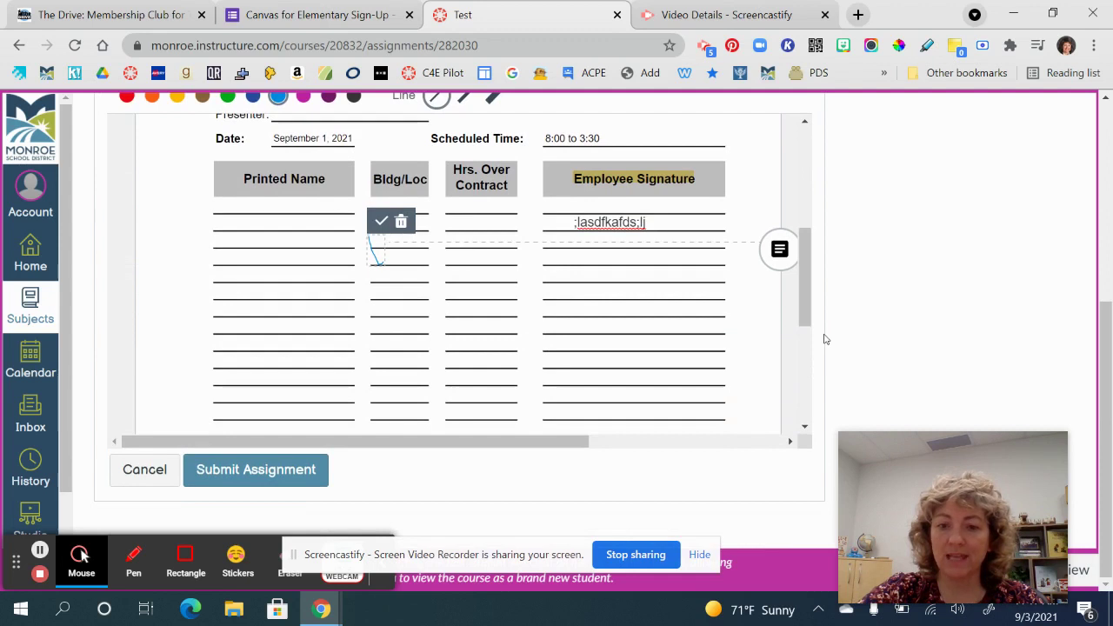
click(282, 471)
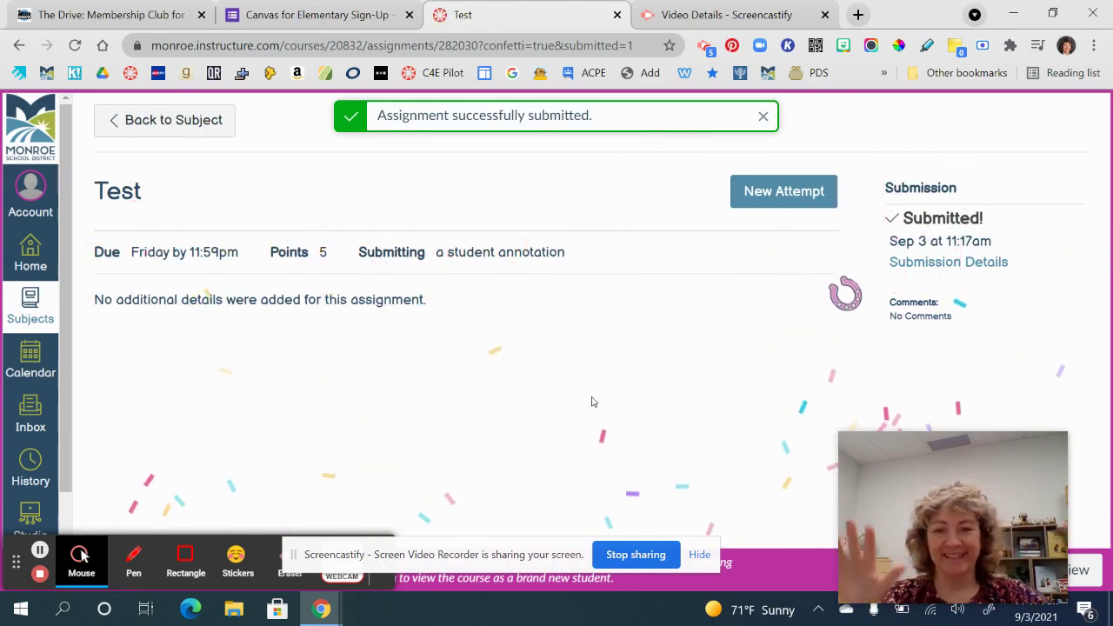
Start a new attempt on the Test assignment and examine the sign-in sheet it provides.
click(784, 191)
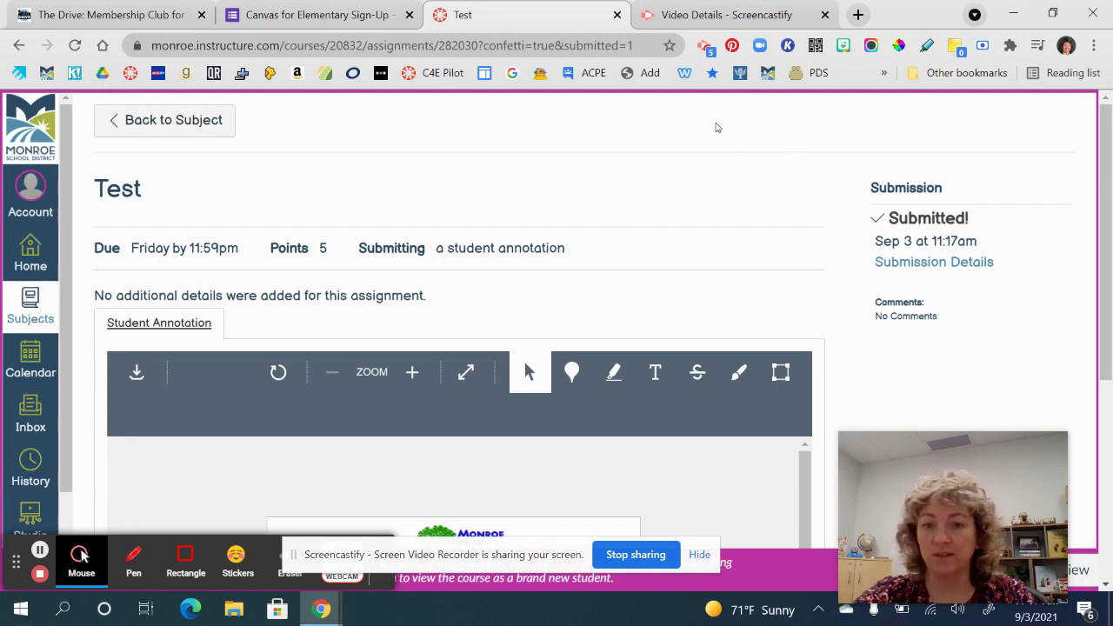
scroll(626, 470, down, 3)
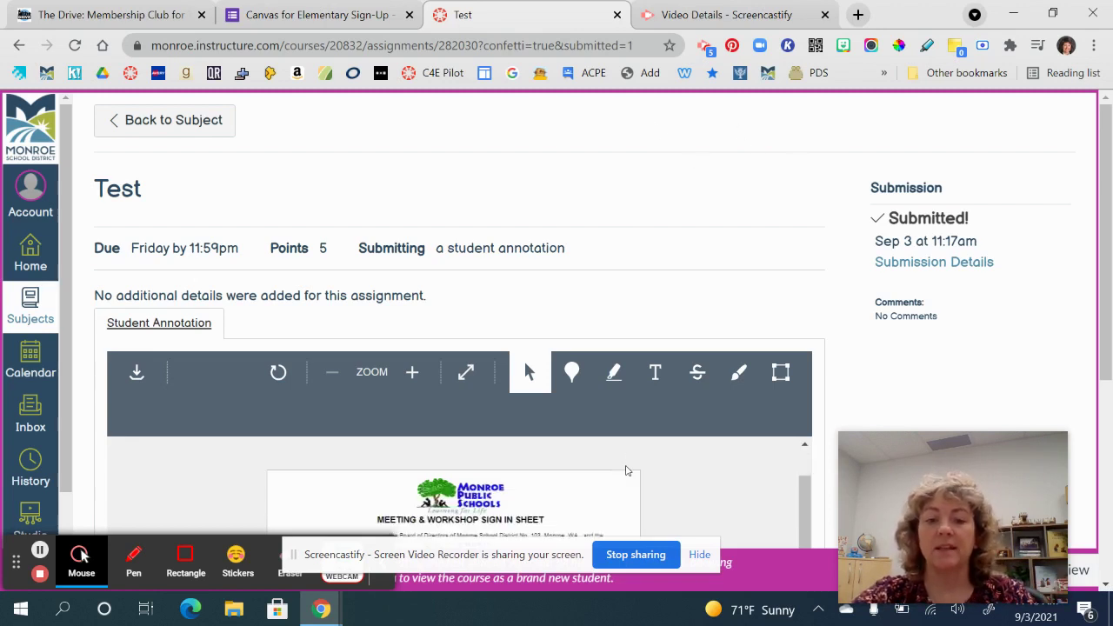
scroll(627, 471, down, 5)
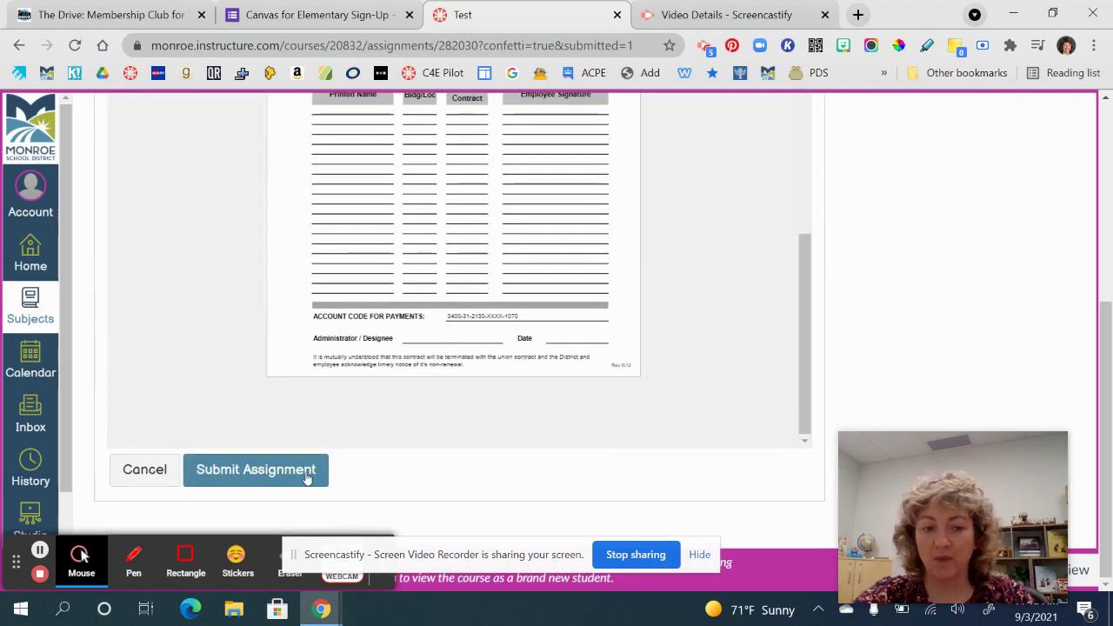
scroll(666, 444, up, 5)
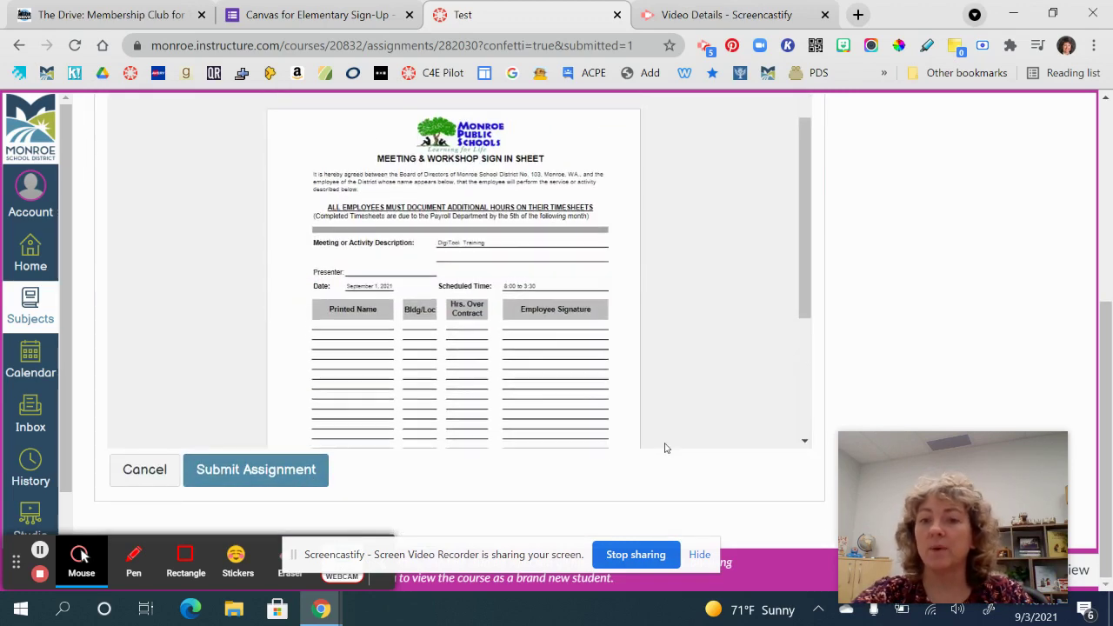
scroll(666, 448, up, 5)
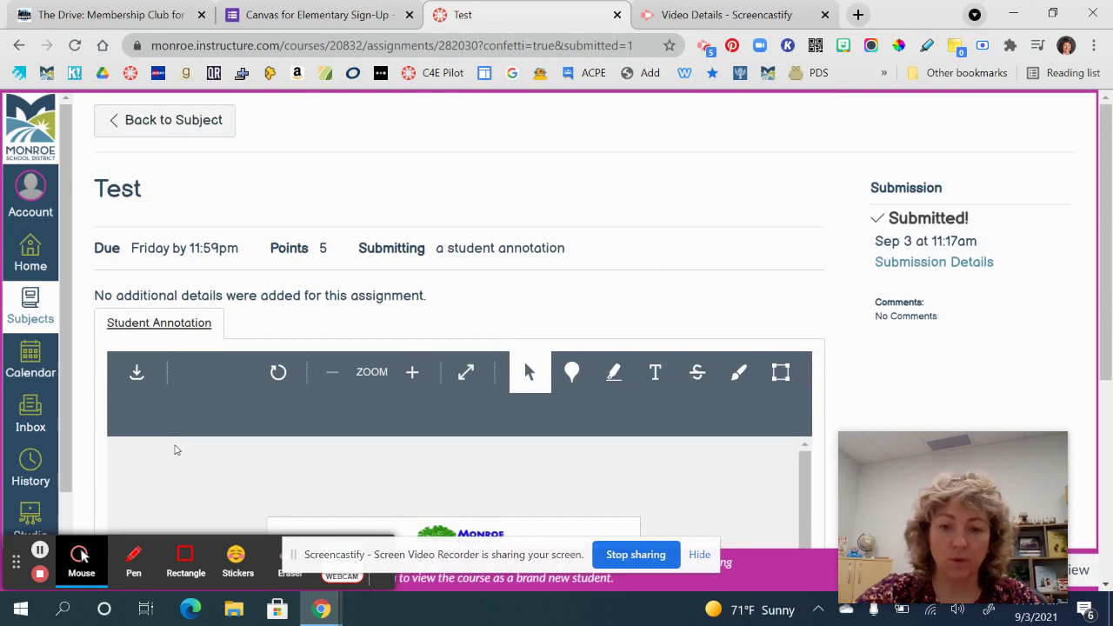
click(39, 551)
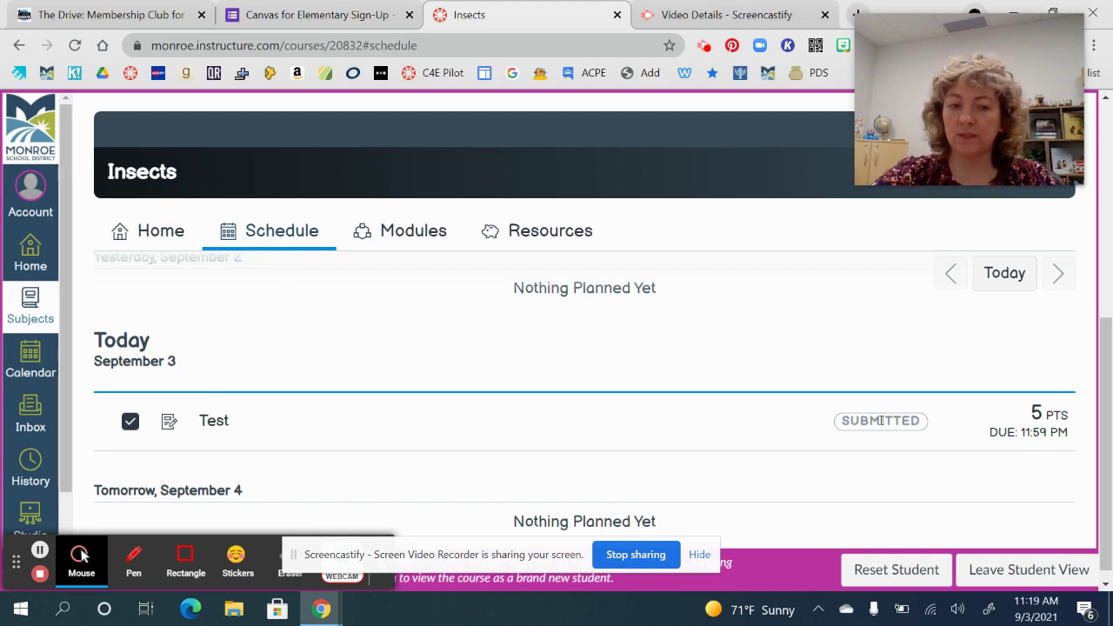
Try to unmark and re-mark the Test assignment as complete in the Insects schedule.
click(130, 423)
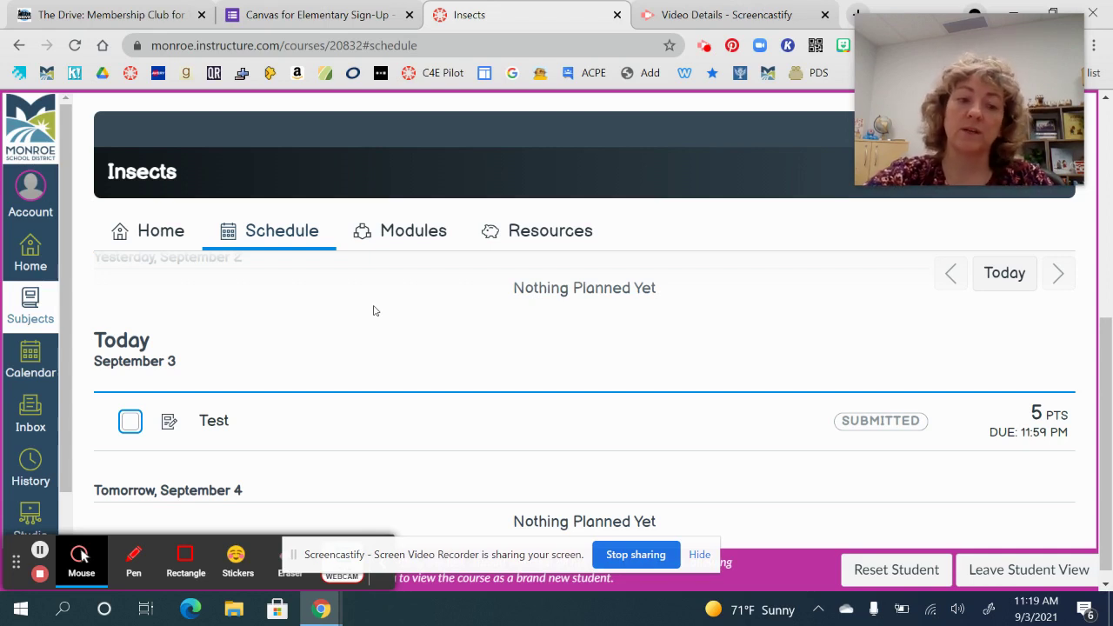
click(131, 425)
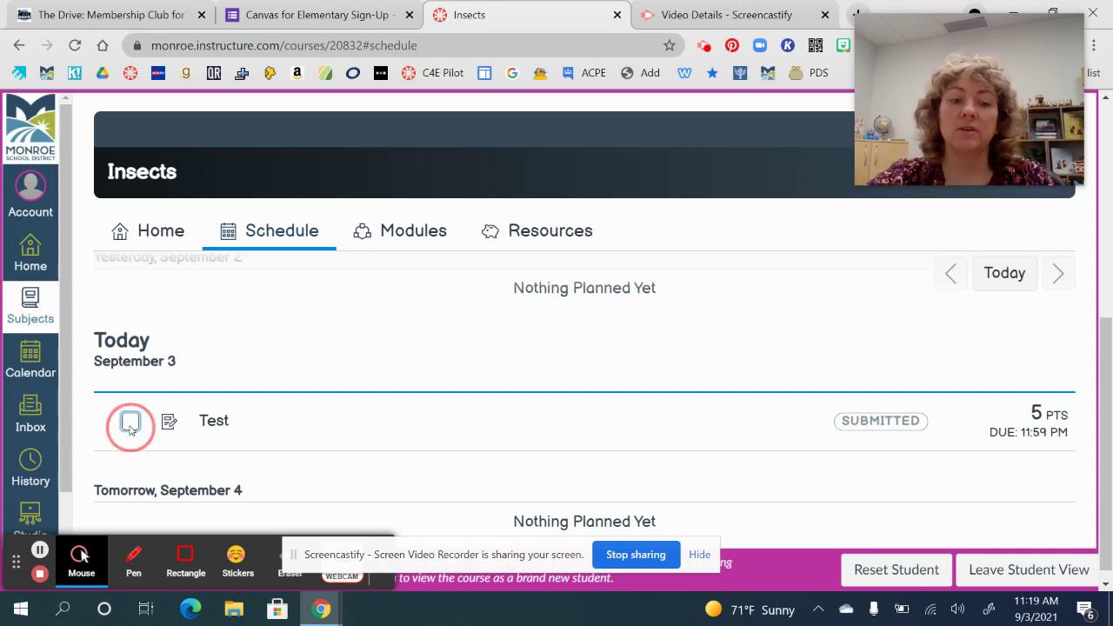
click(129, 423)
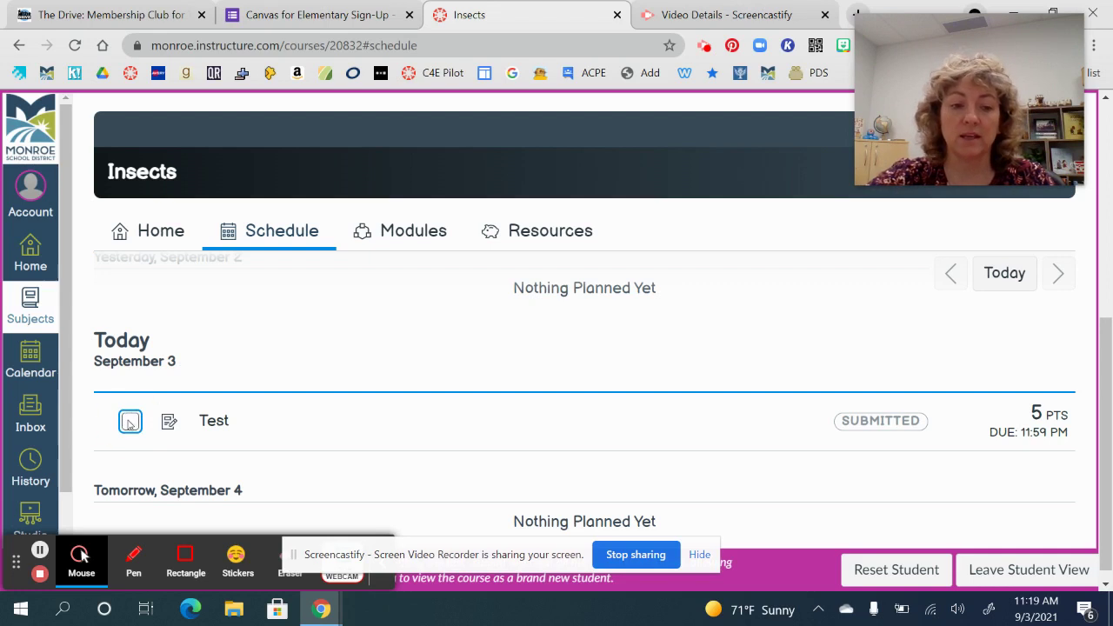
click(132, 424)
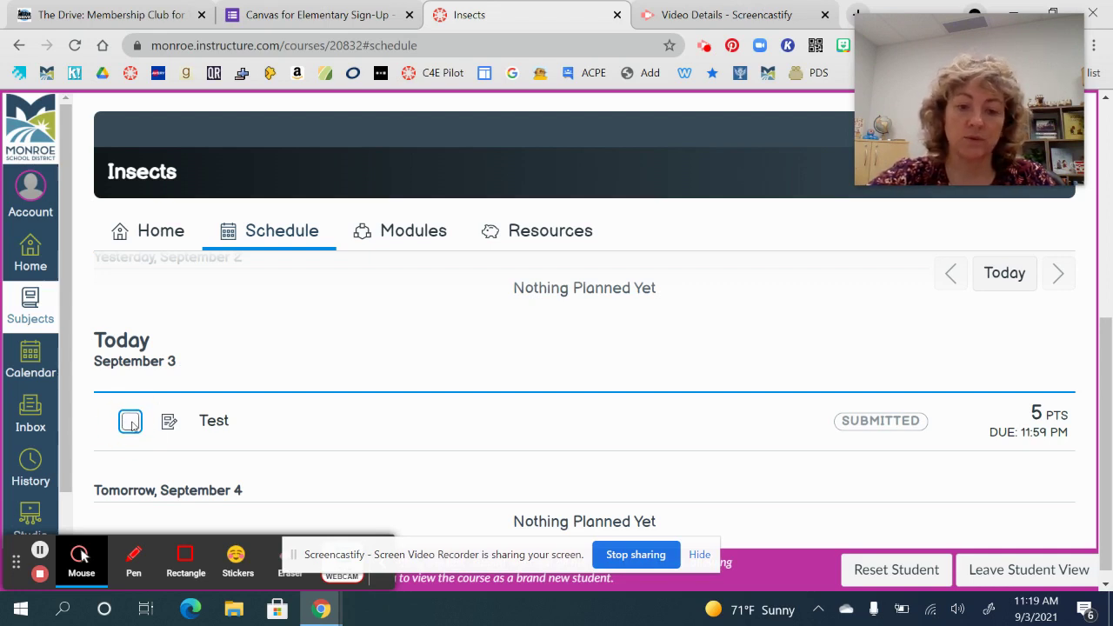
click(131, 425)
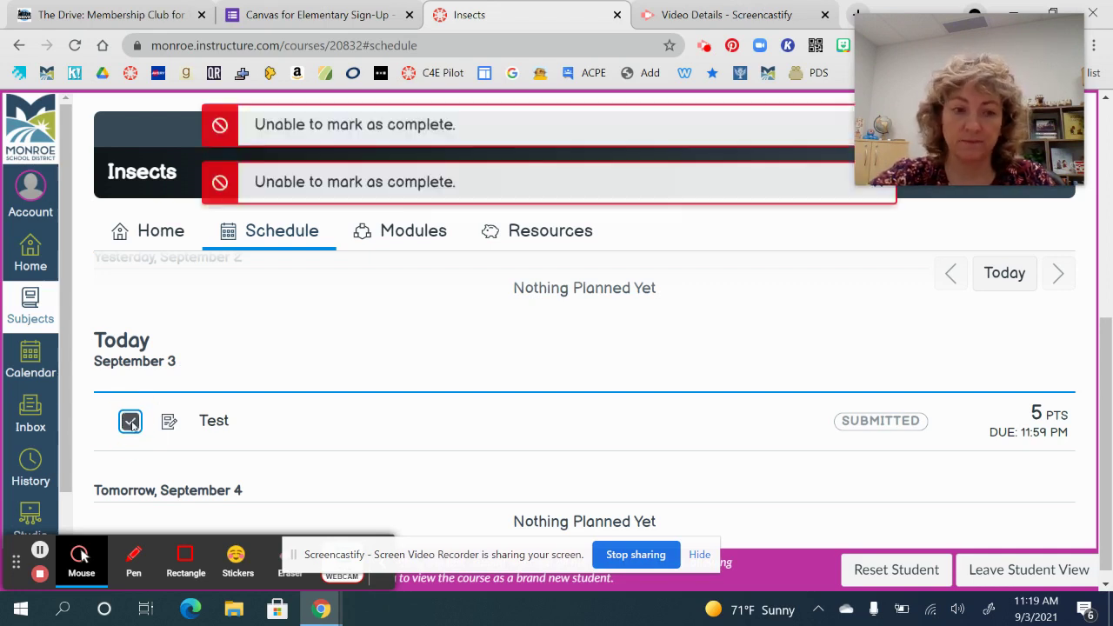
click(526, 337)
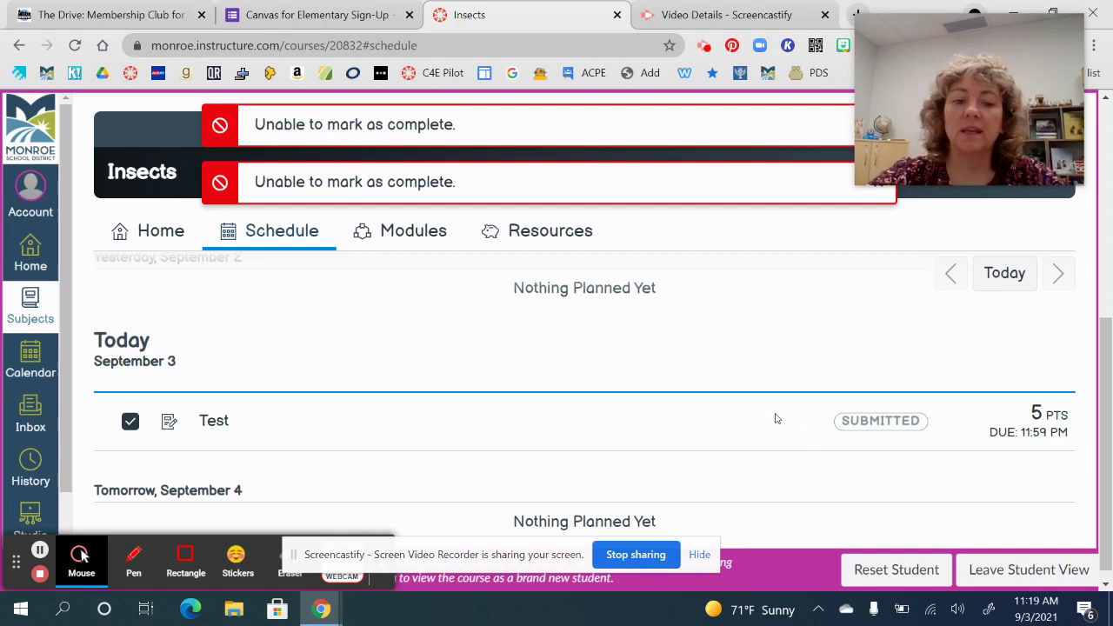
scroll(777, 419, up, 1)
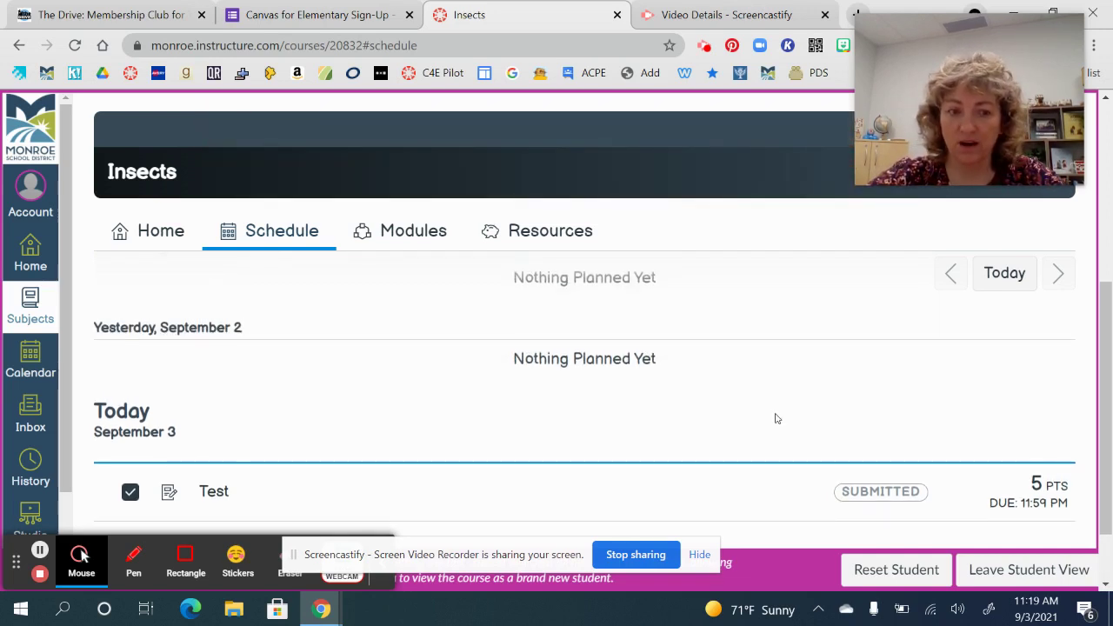
scroll(776, 419, down, 1)
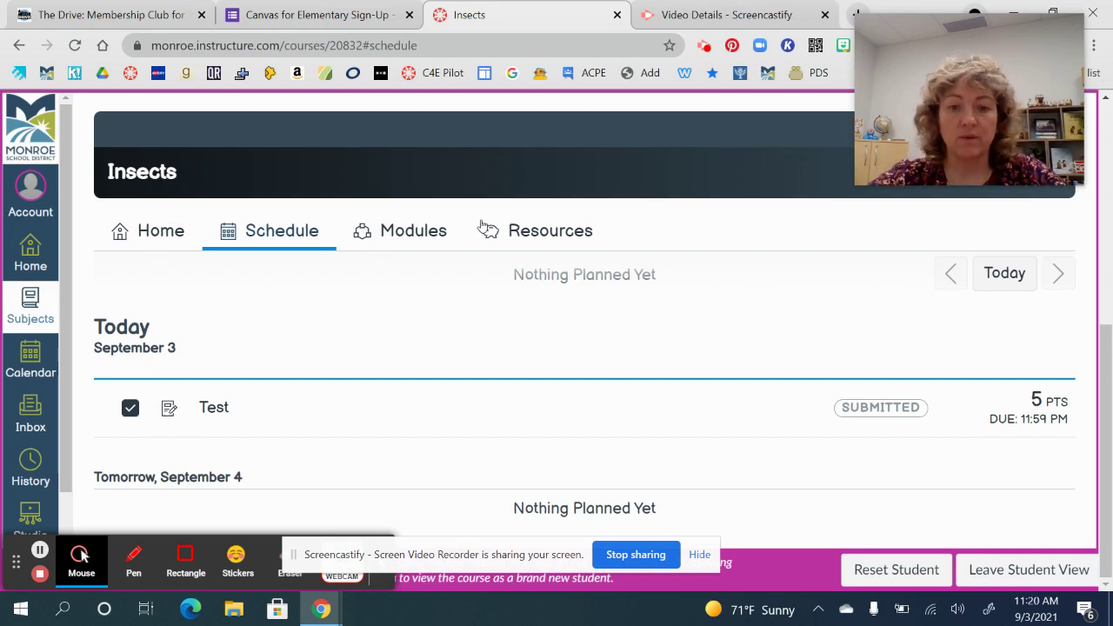
Leave student view, mark the Test assignment as an important date shown on the homeroom sidebar, and save it.
click(990, 579)
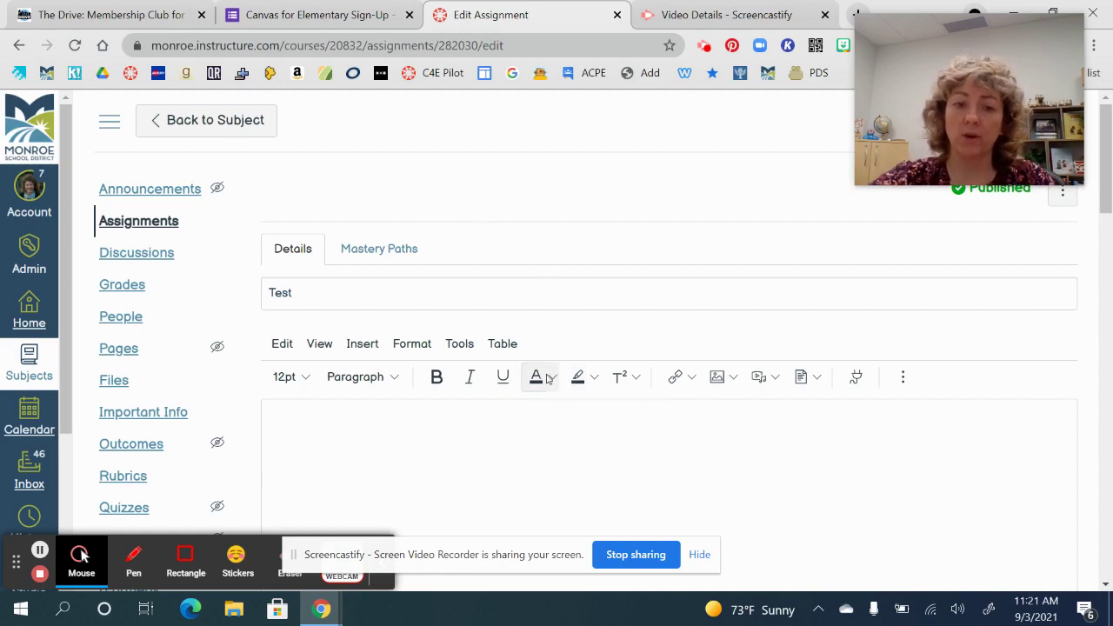
scroll(464, 482, down, 5)
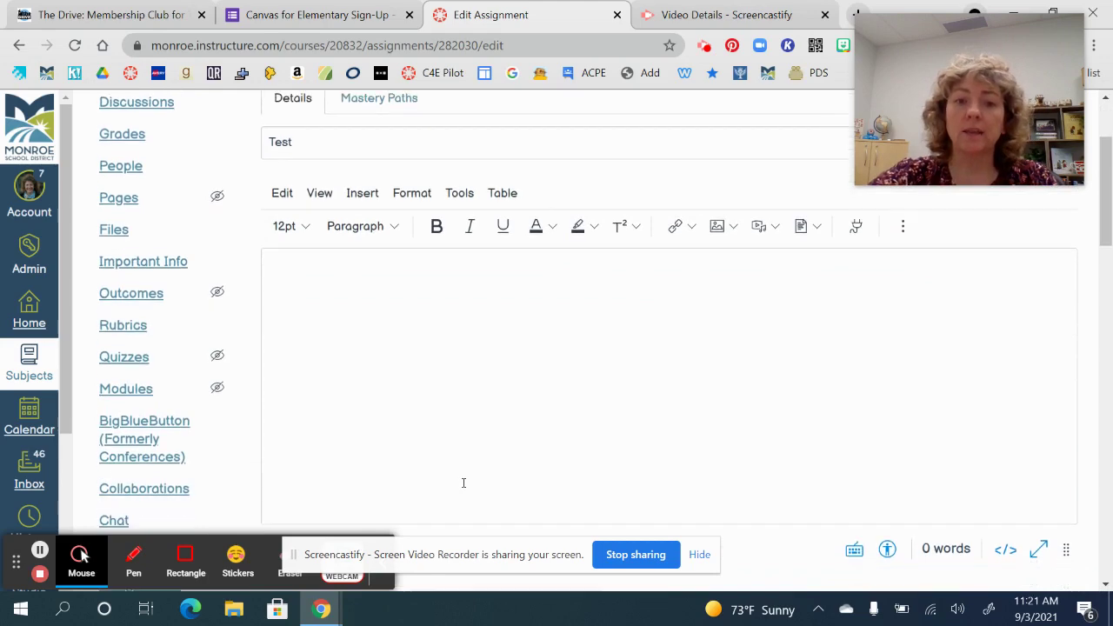
scroll(464, 483, down, 12)
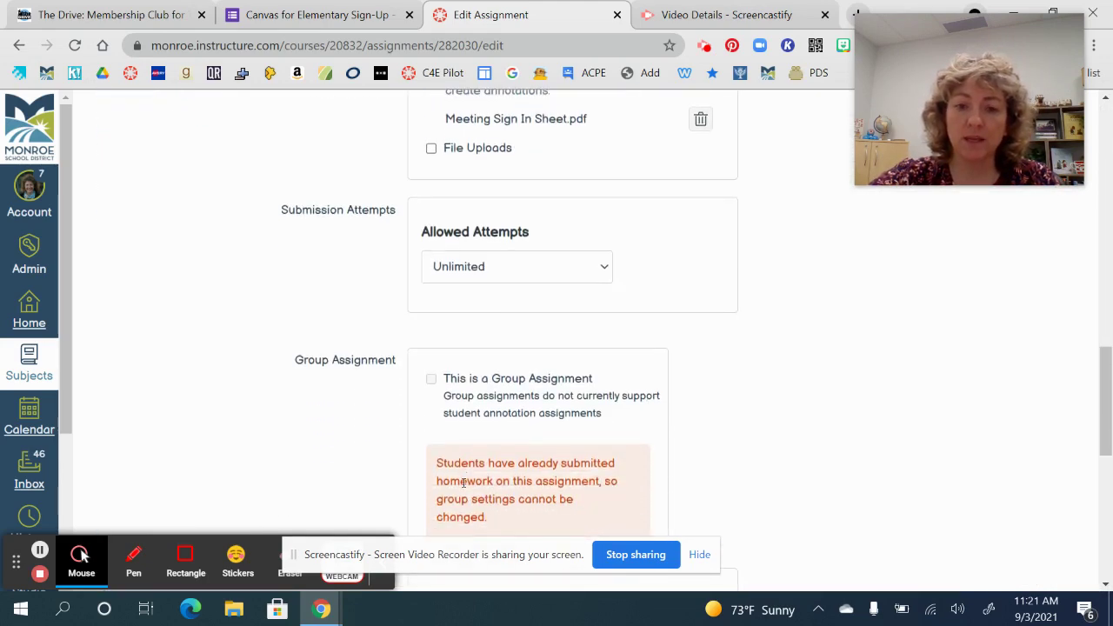
scroll(463, 488, down, 5)
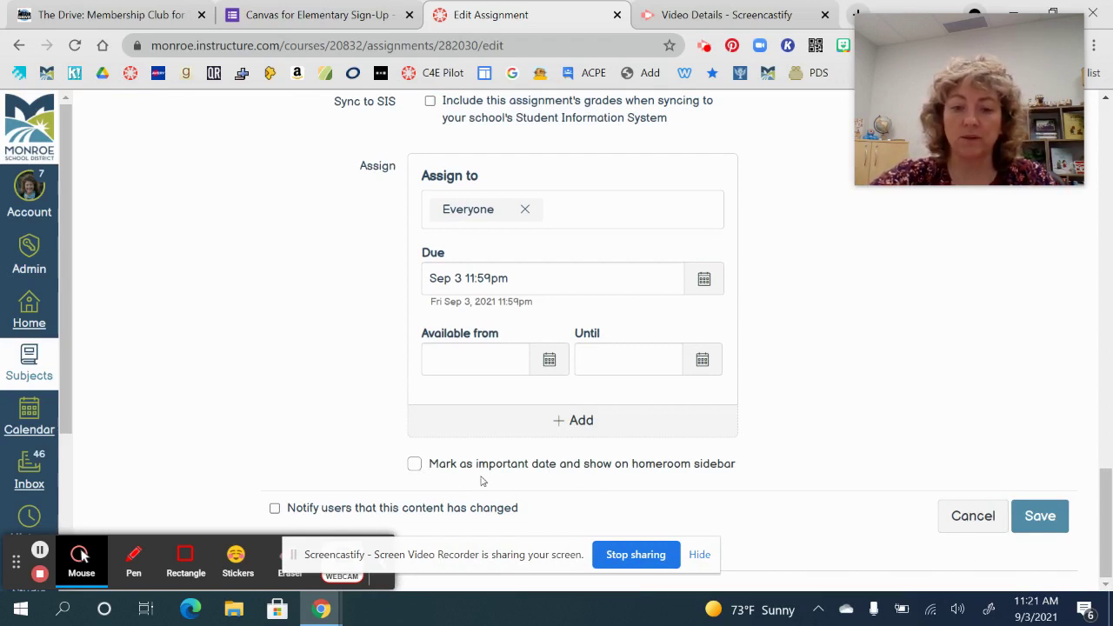
click(415, 465)
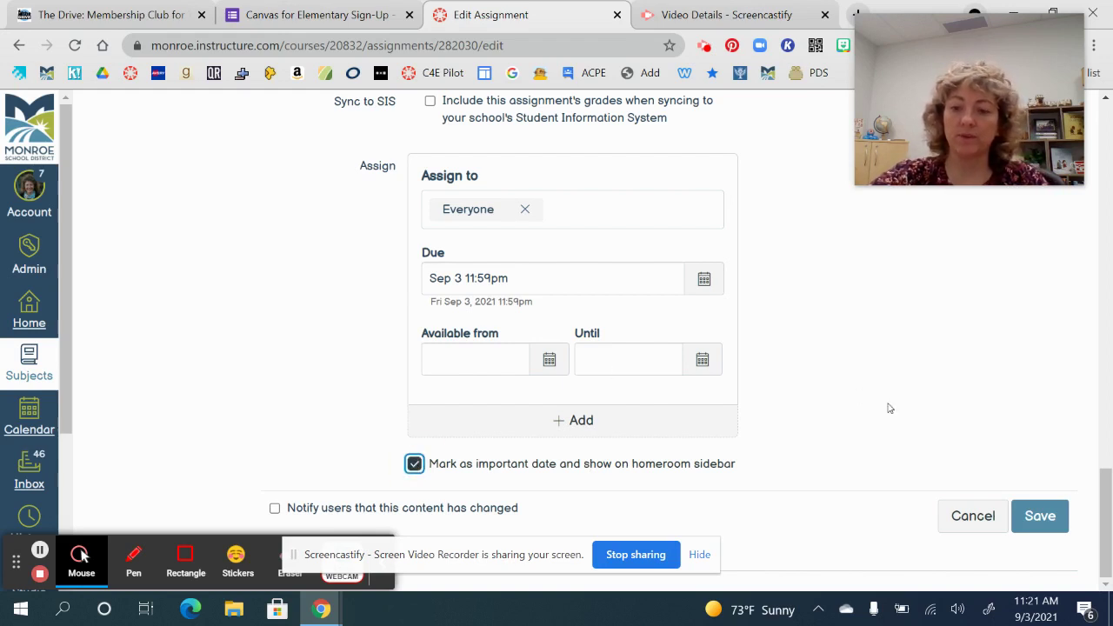
click(1037, 520)
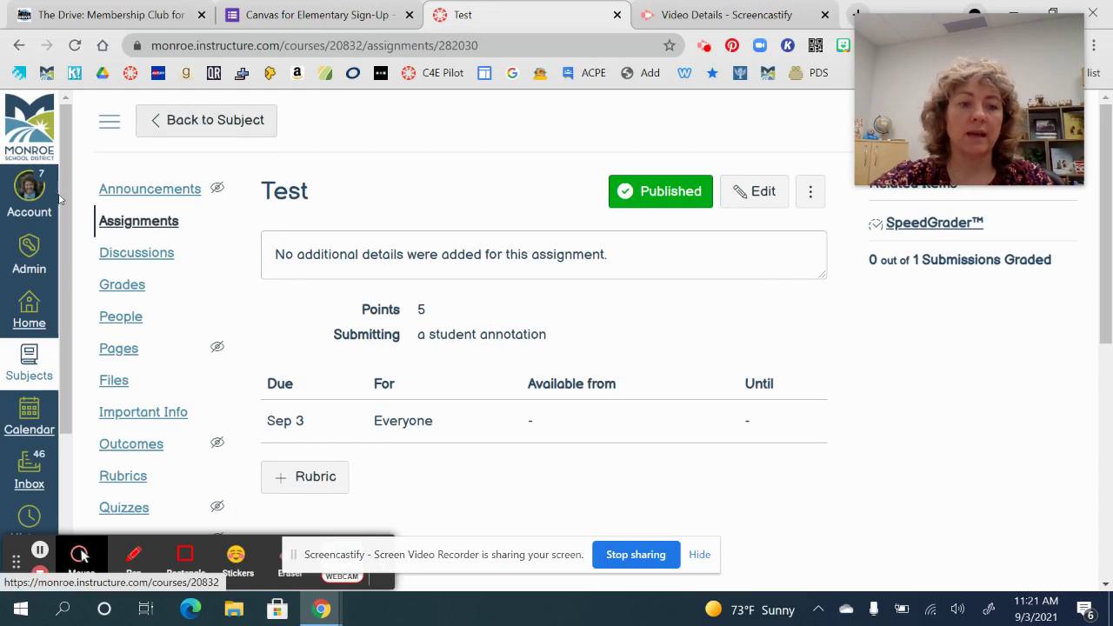
Return to the homeroom dashboard and view its Important Dates.
click(30, 261)
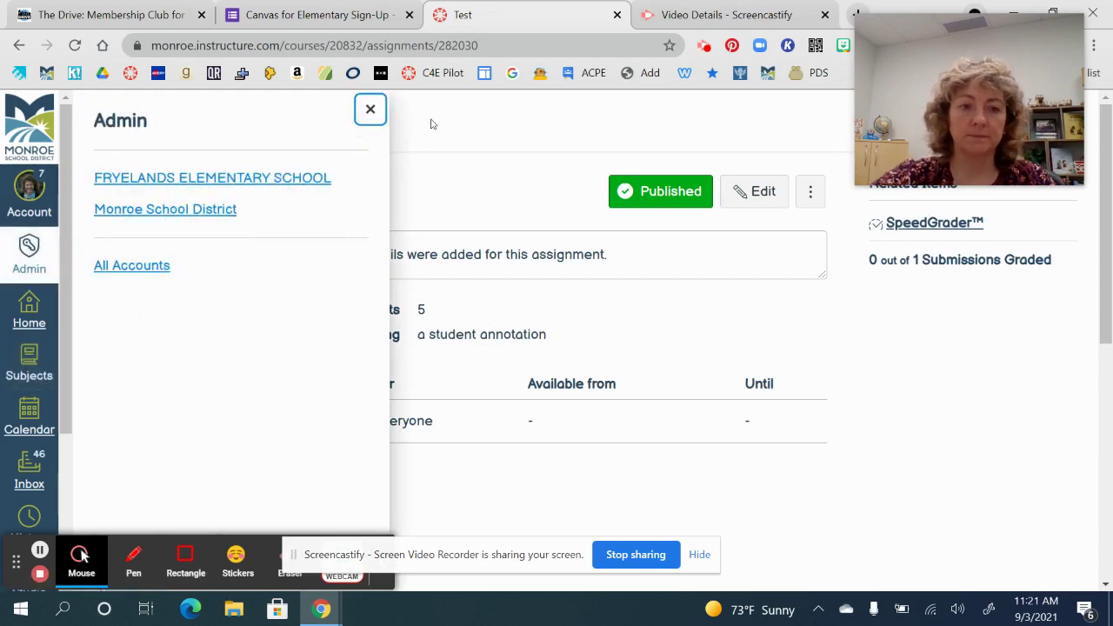
click(26, 309)
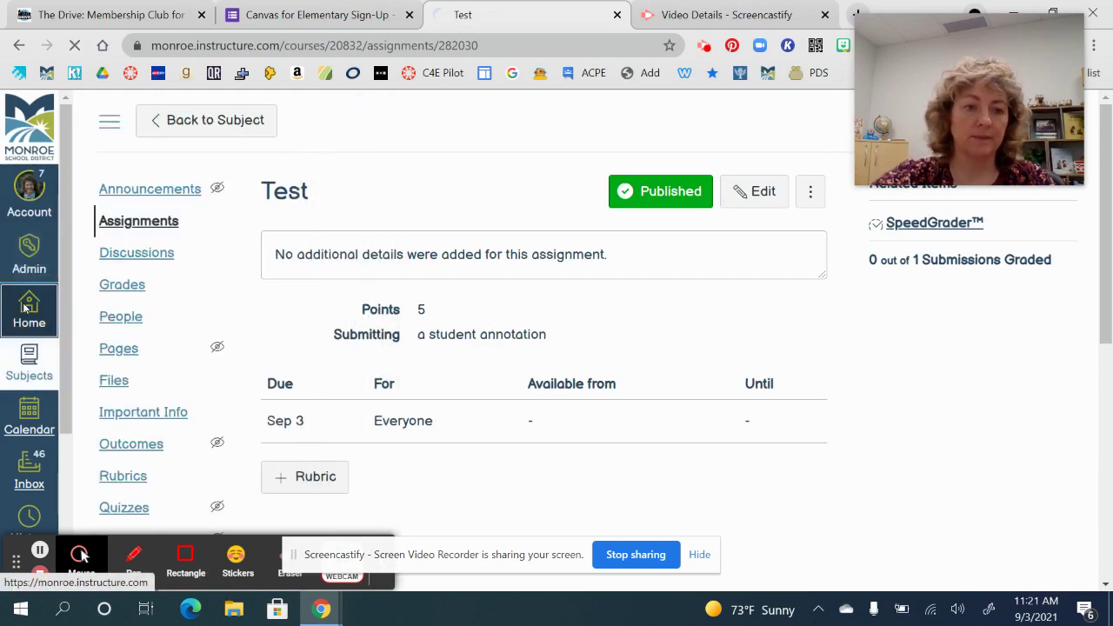
mouse_move(959, 50)
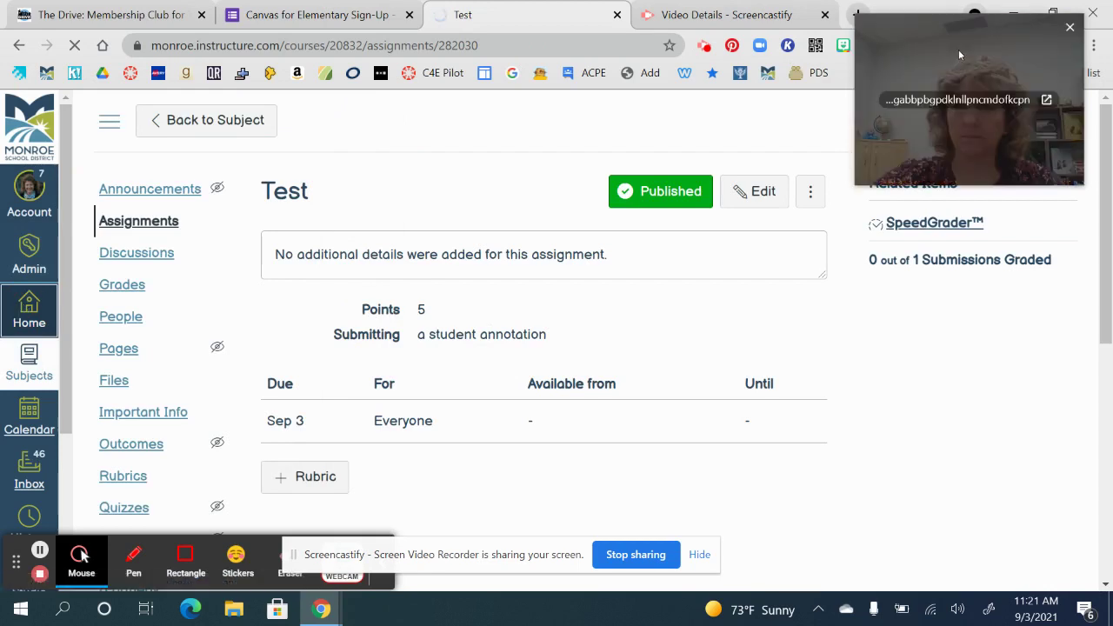
right_click(940, 35)
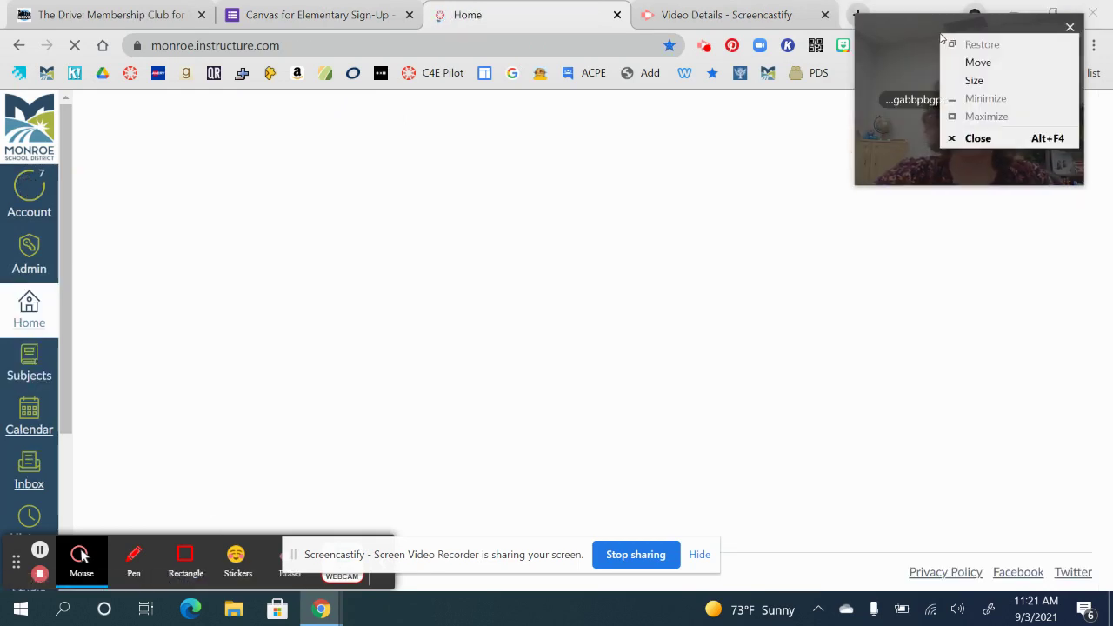
click(915, 39)
drag(915, 40, 882, 429)
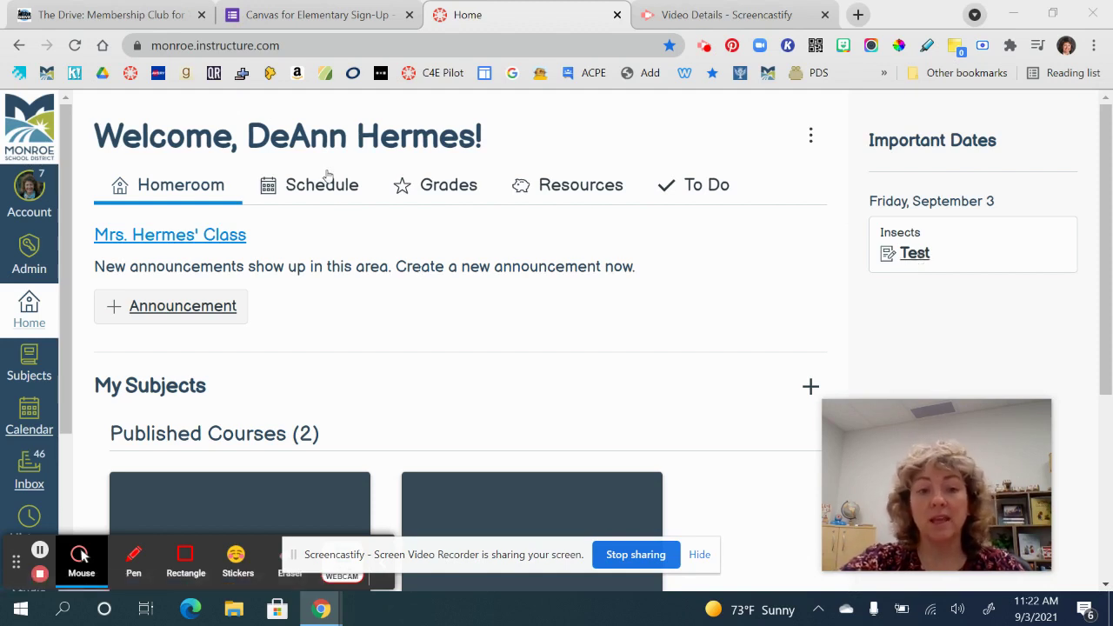
Open the Test assignment from Important Dates and go back to the homeroom dashboard by way of the Insects subject.
click(911, 257)
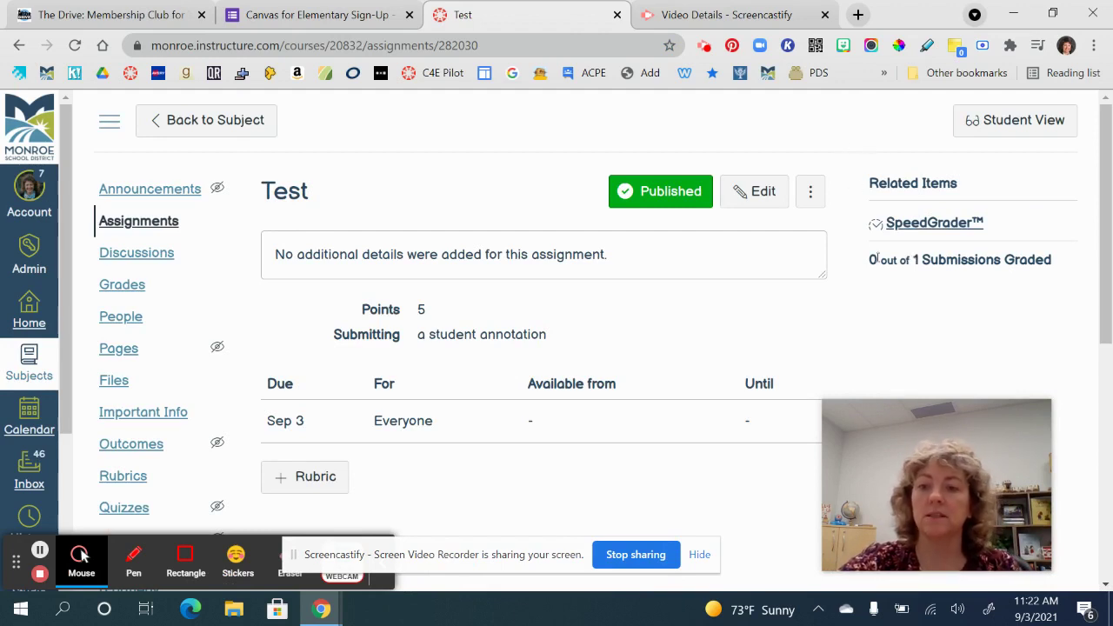
click(195, 123)
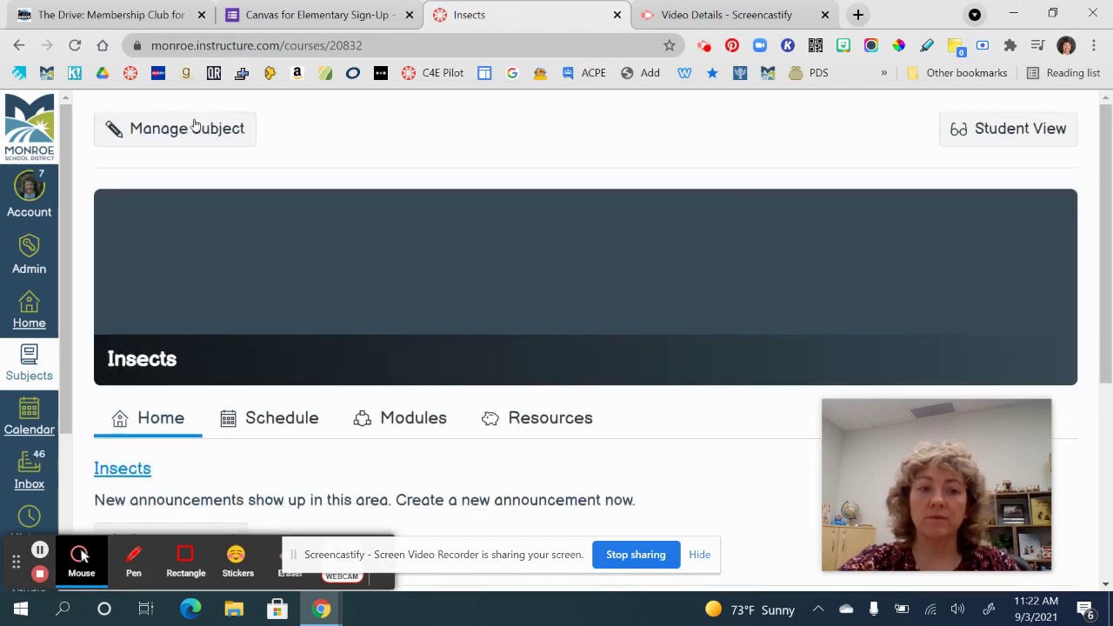
click(24, 313)
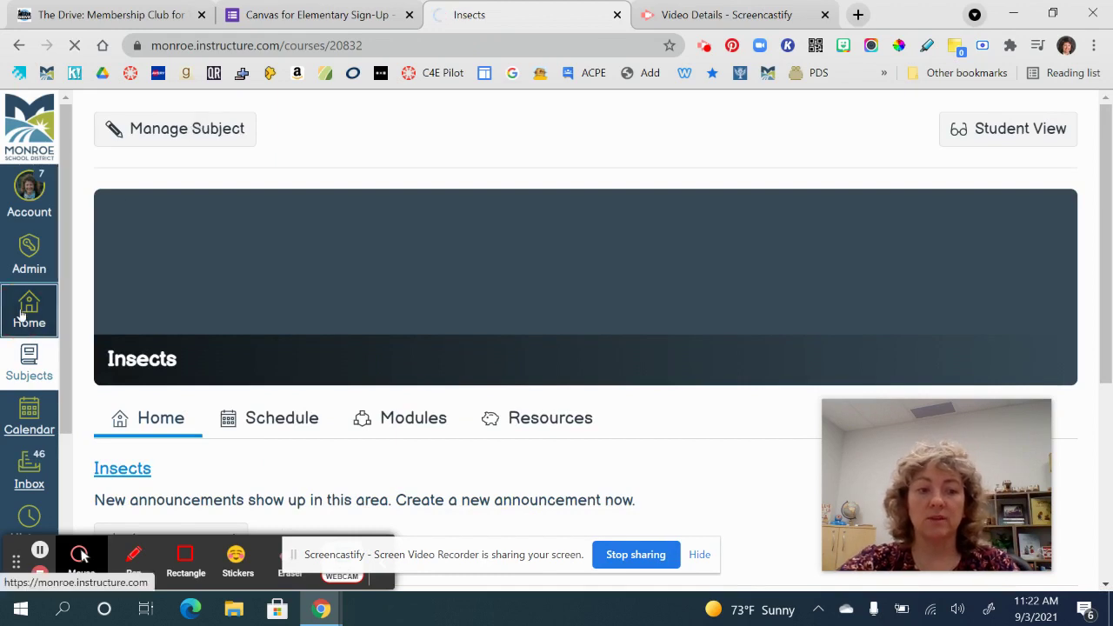